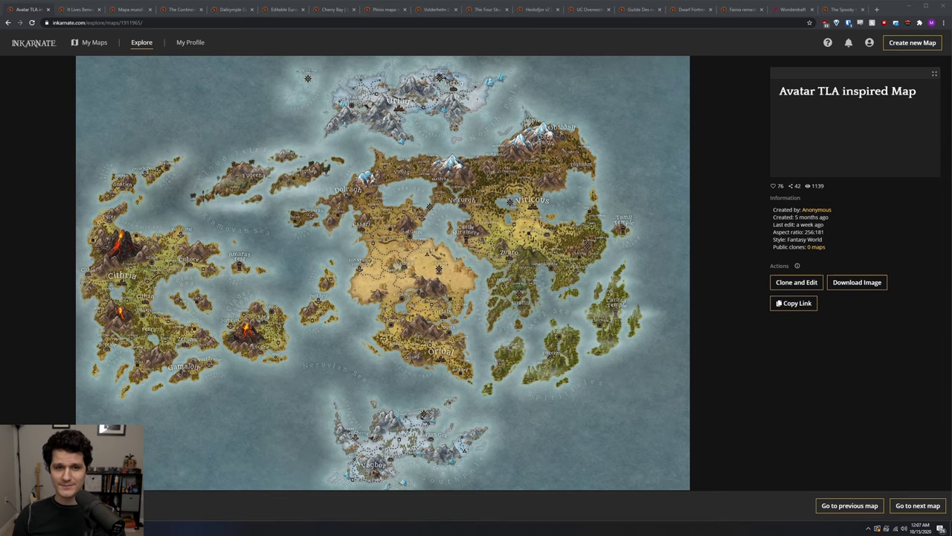
# Look through seven community maps, from It Lives Beneath the World Tree to Plinio mapa regional
pyautogui.click(78, 10)
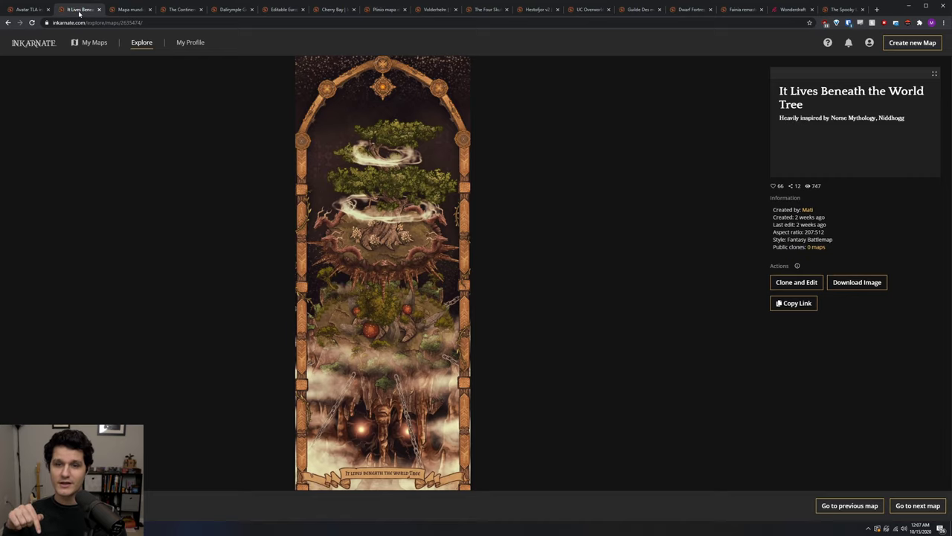
pyautogui.click(129, 10)
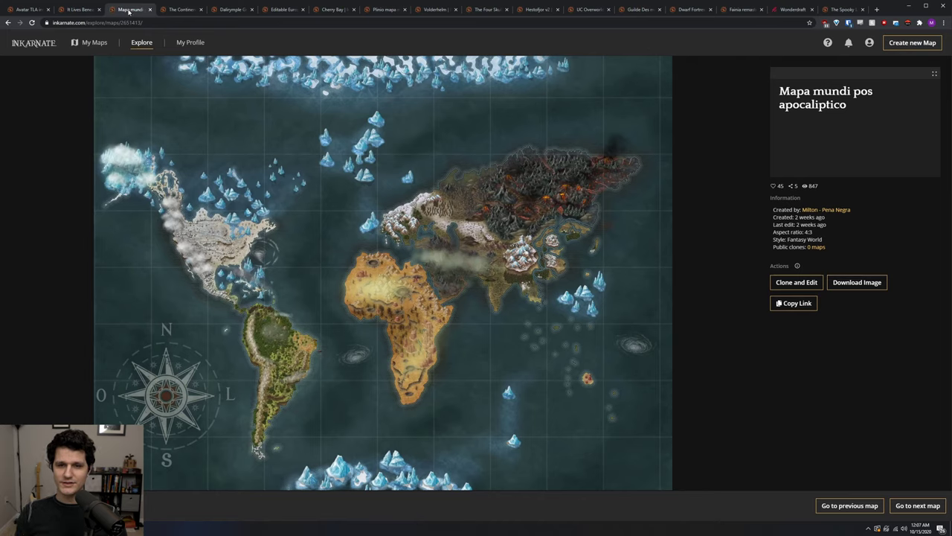
pyautogui.click(176, 9)
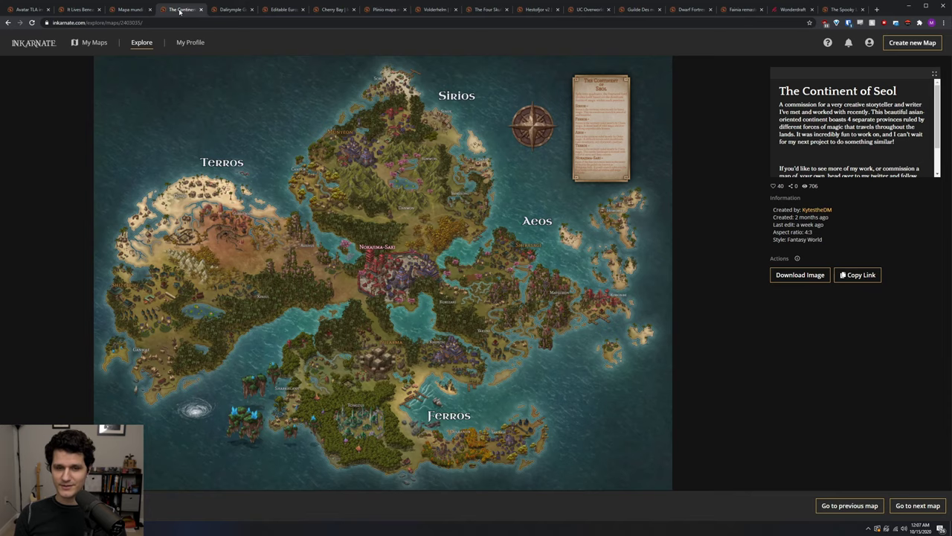
pyautogui.click(222, 11)
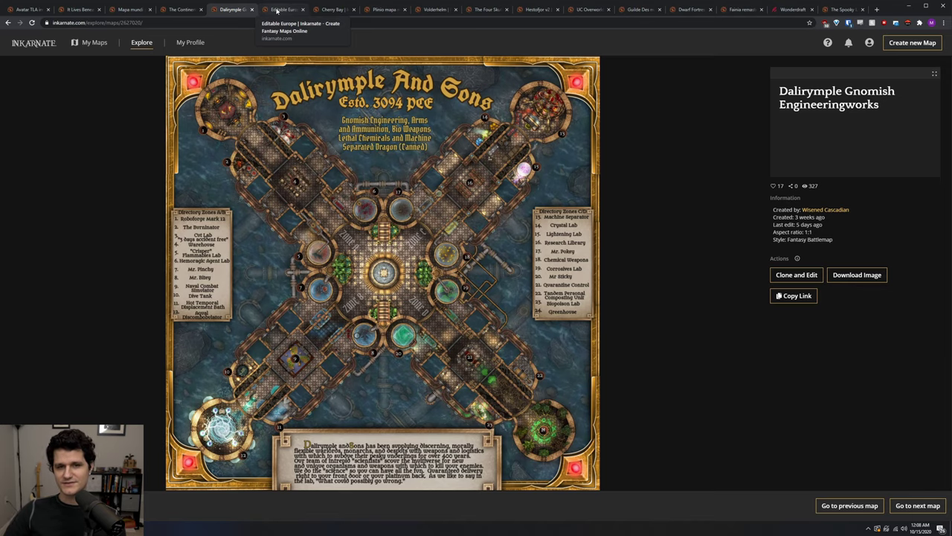
pyautogui.click(276, 10)
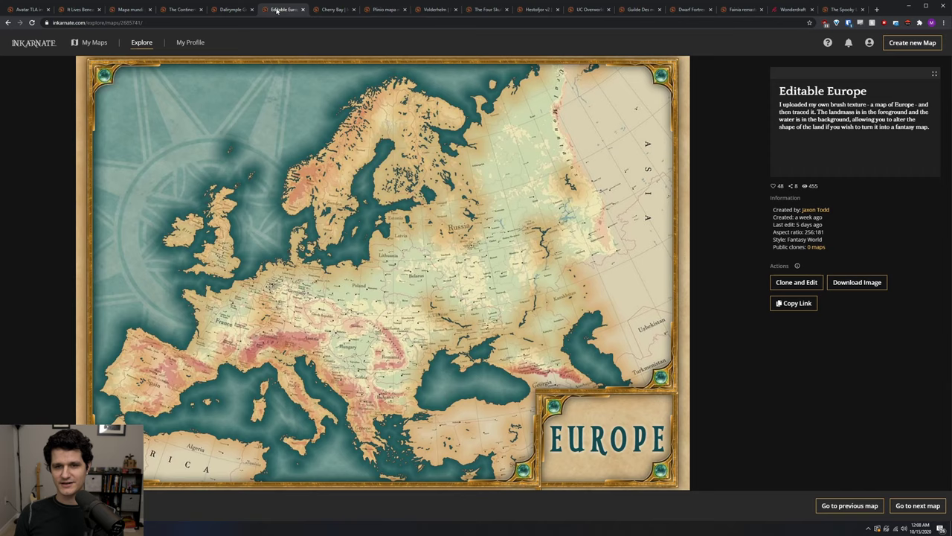
pyautogui.click(326, 10)
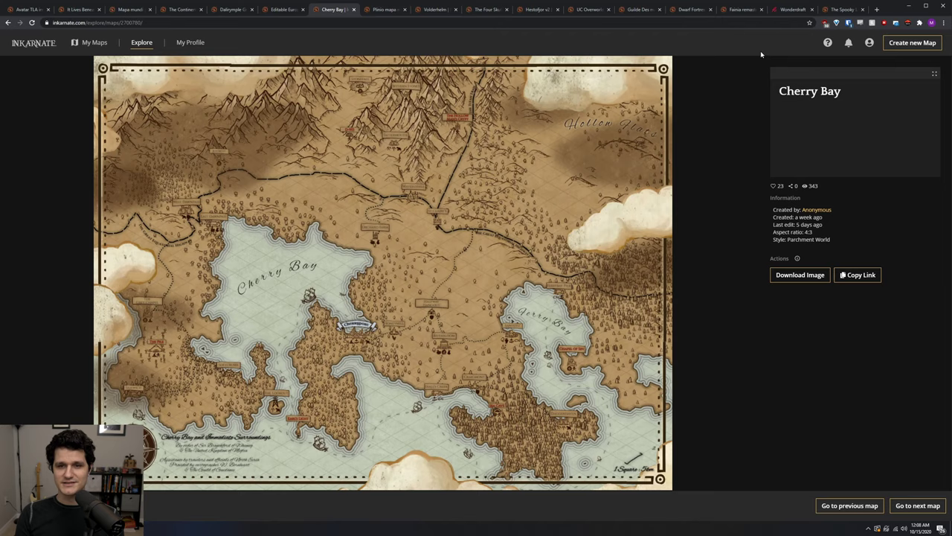
pyautogui.click(393, 10)
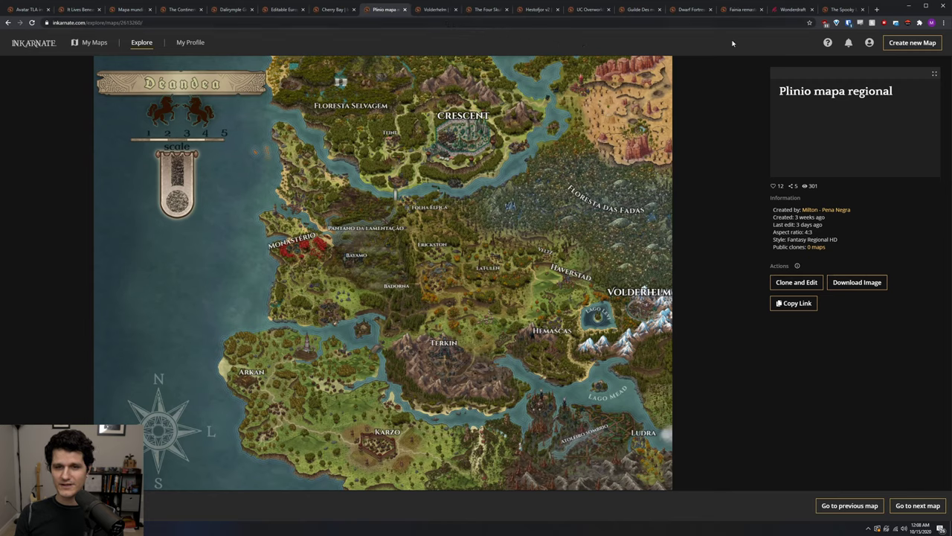
# Scroll through the Wonderdraft website's requirements and pricing, then show the Volderhelm map
pyautogui.click(782, 11)
pyautogui.scroll(-10, 691, 105)
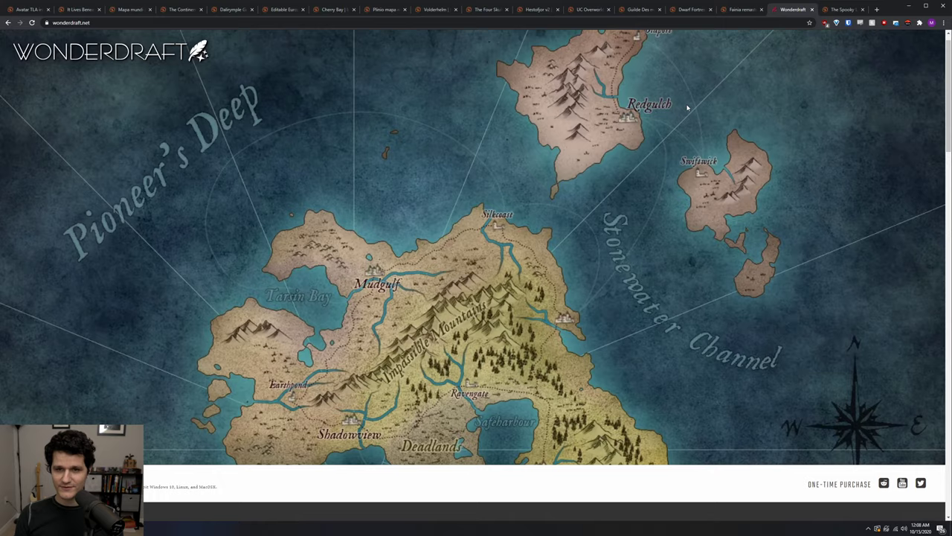
pyautogui.scroll(-5, 688, 108)
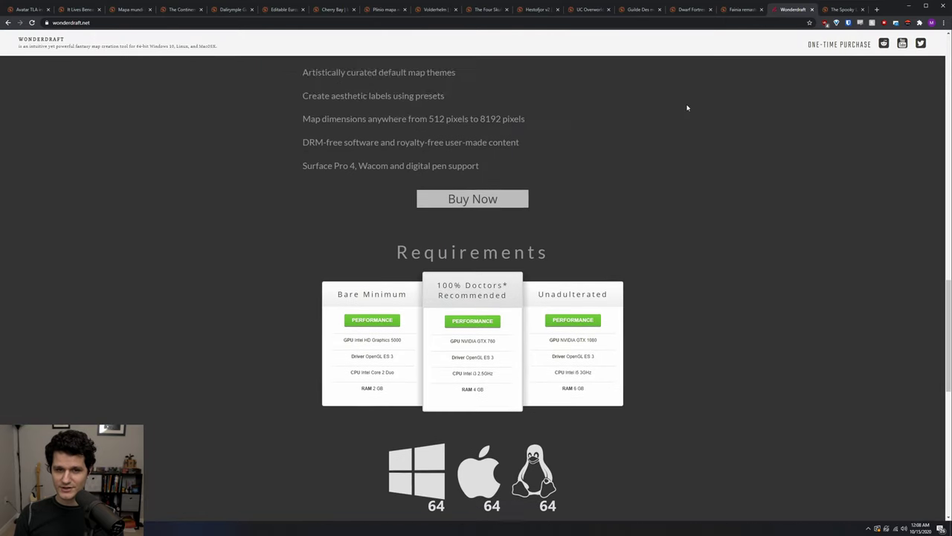
pyautogui.scroll(-2, 687, 108)
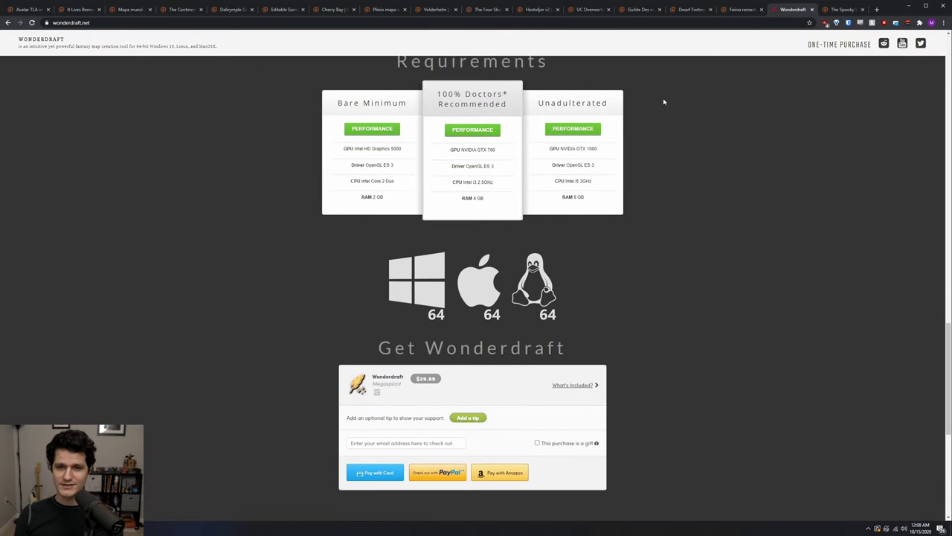
pyautogui.click(437, 9)
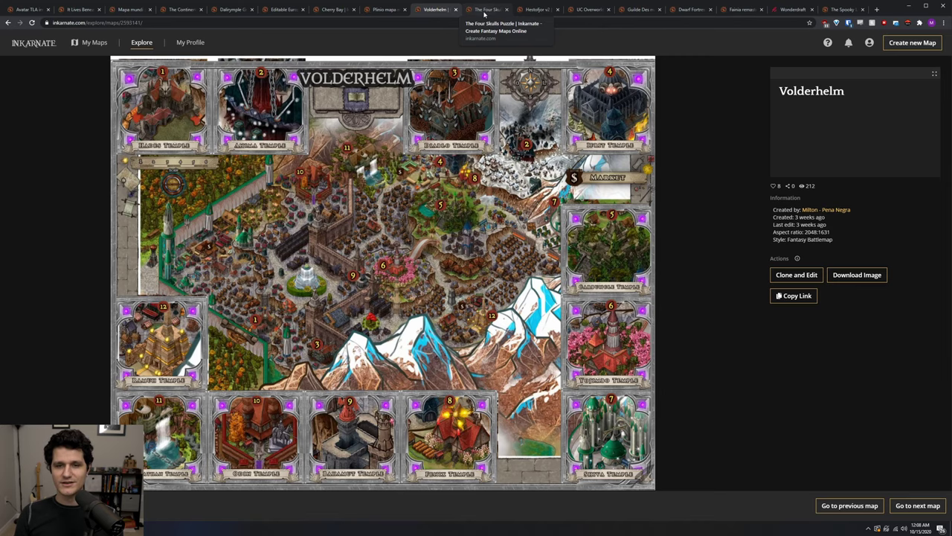
# View the Four Skulls, Hestofjor, UC Overworld, Guilde and Dwarf Fortress maps, ending on Fainia remastered
pyautogui.click(485, 10)
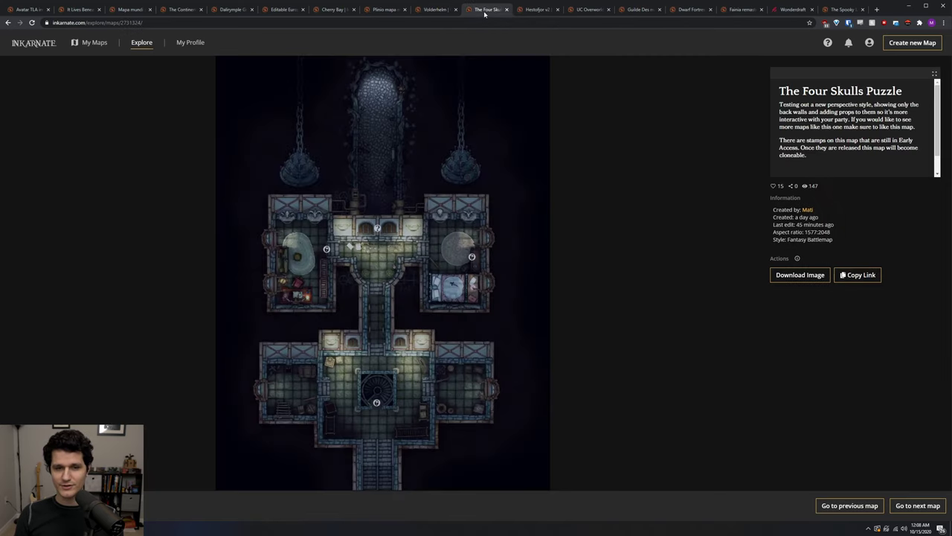
pyautogui.click(536, 10)
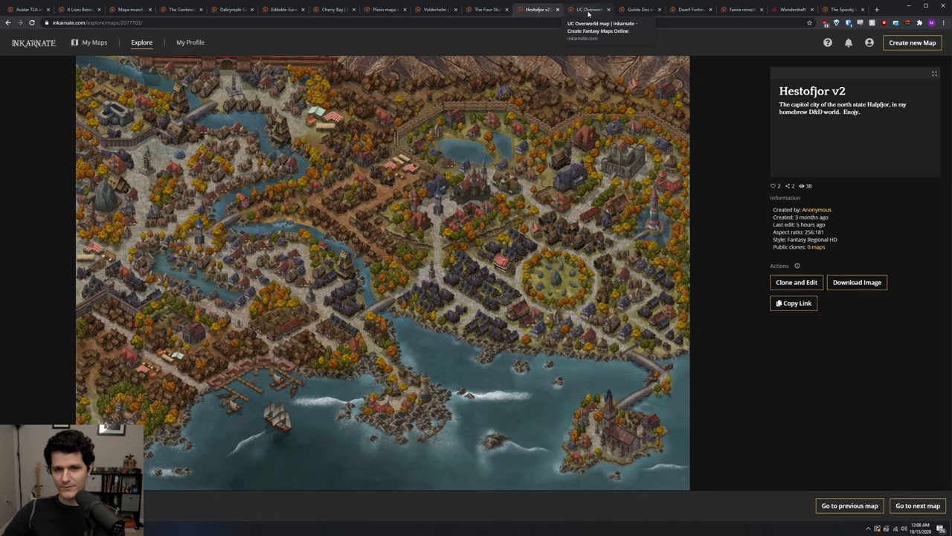
pyautogui.click(588, 10)
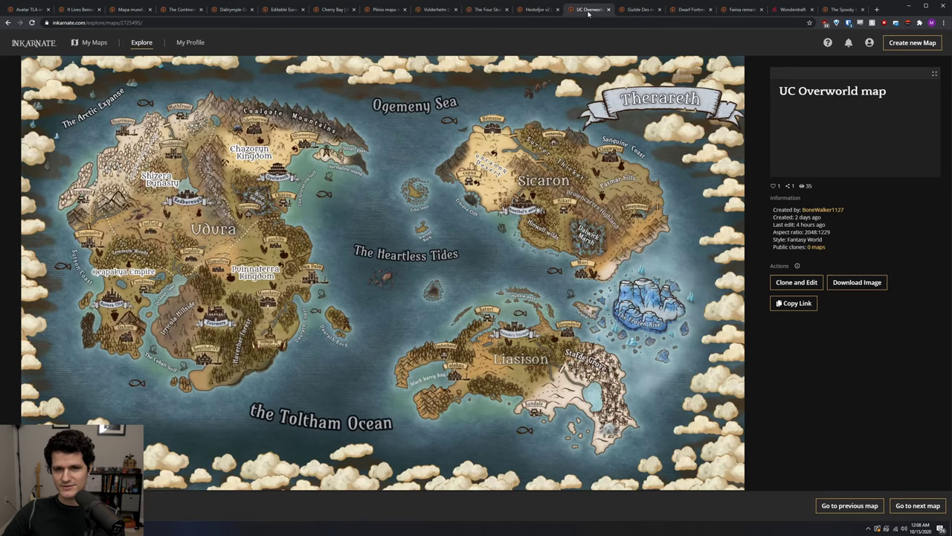
pyautogui.click(638, 10)
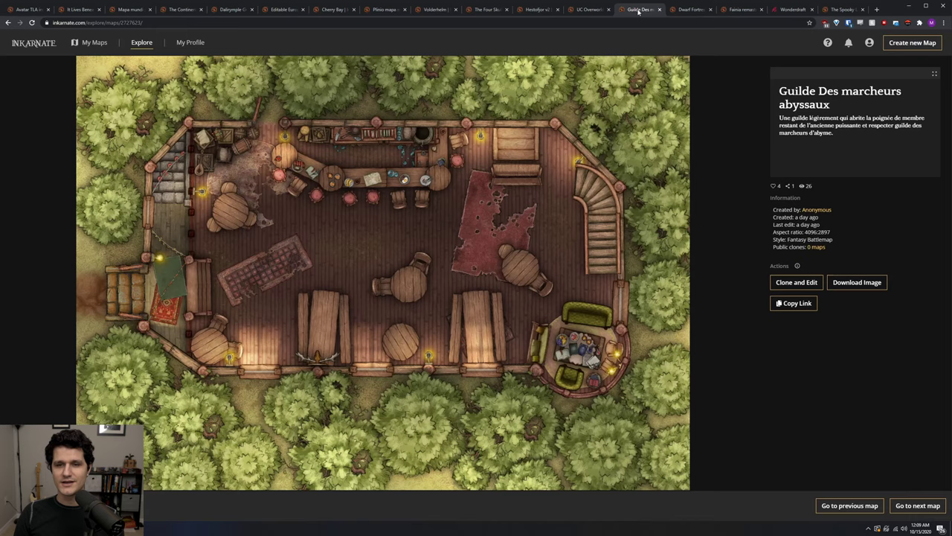
pyautogui.click(686, 10)
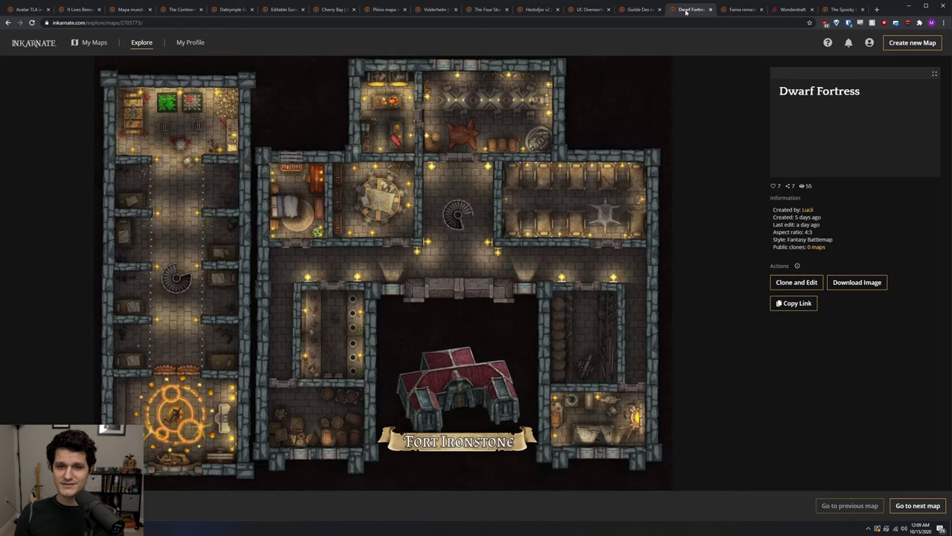
pyautogui.click(737, 9)
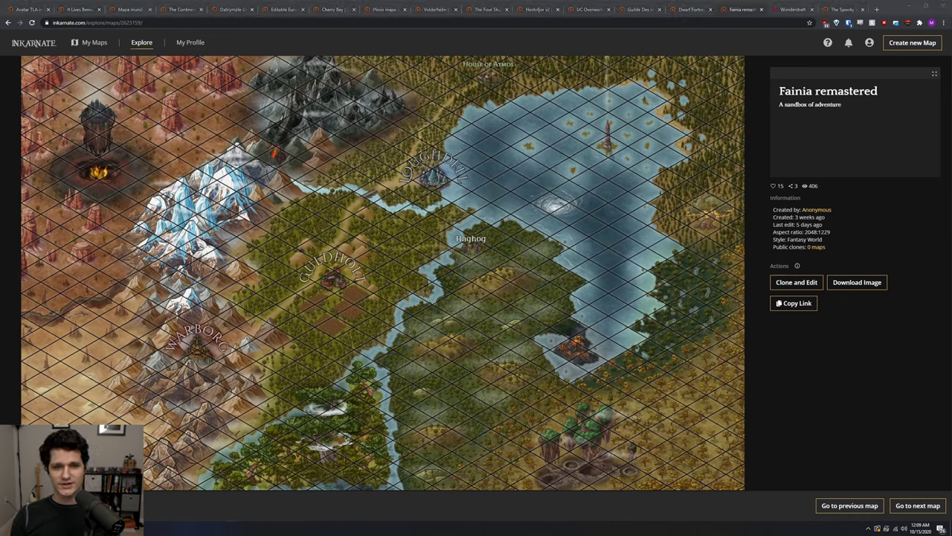
# In the blank new map window, peek at the texture and stamp catalogs and close both
pyautogui.hotkey('alt', 'Tab')
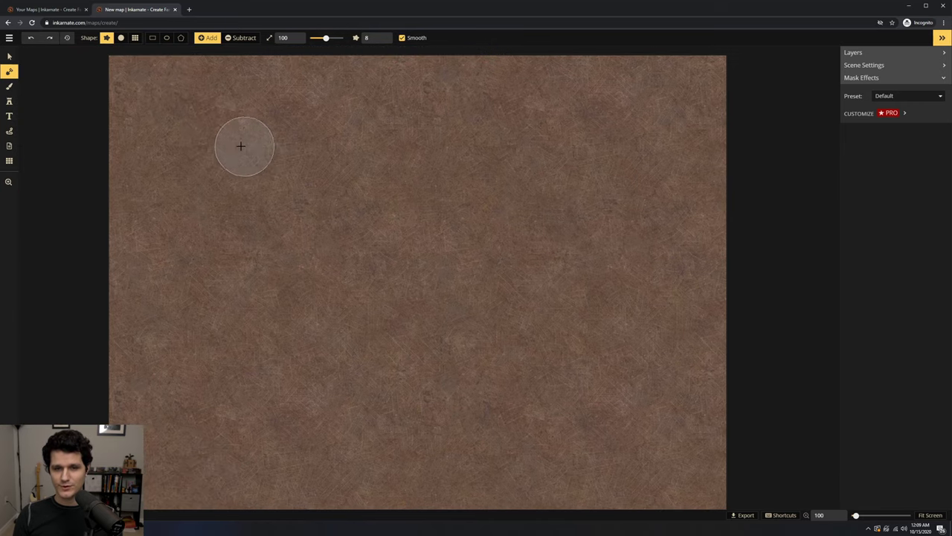
pyautogui.click(9, 86)
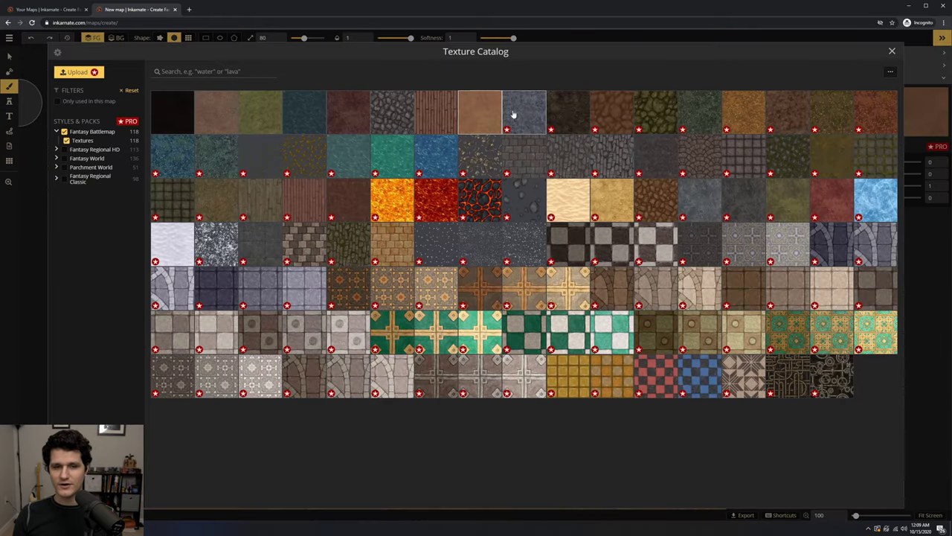
pyautogui.click(892, 54)
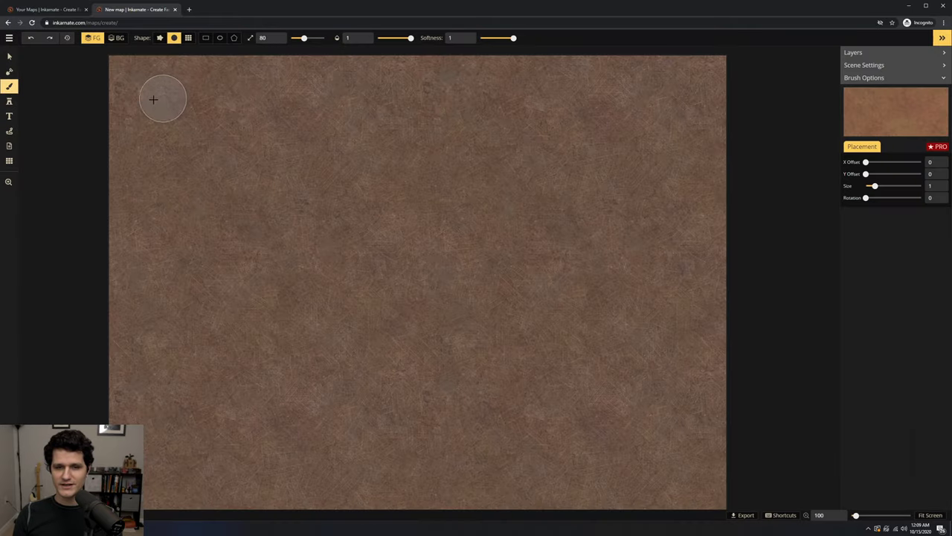
pyautogui.click(9, 101)
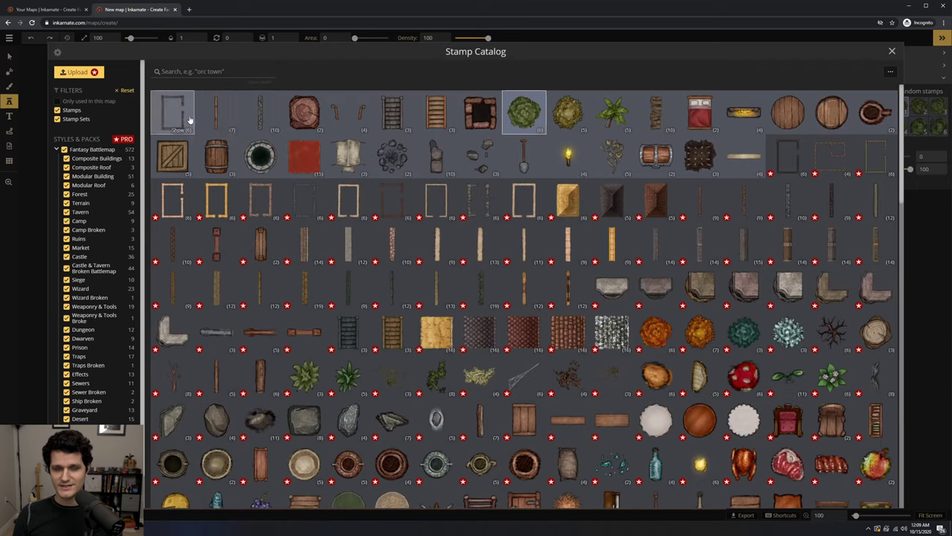
pyautogui.click(892, 54)
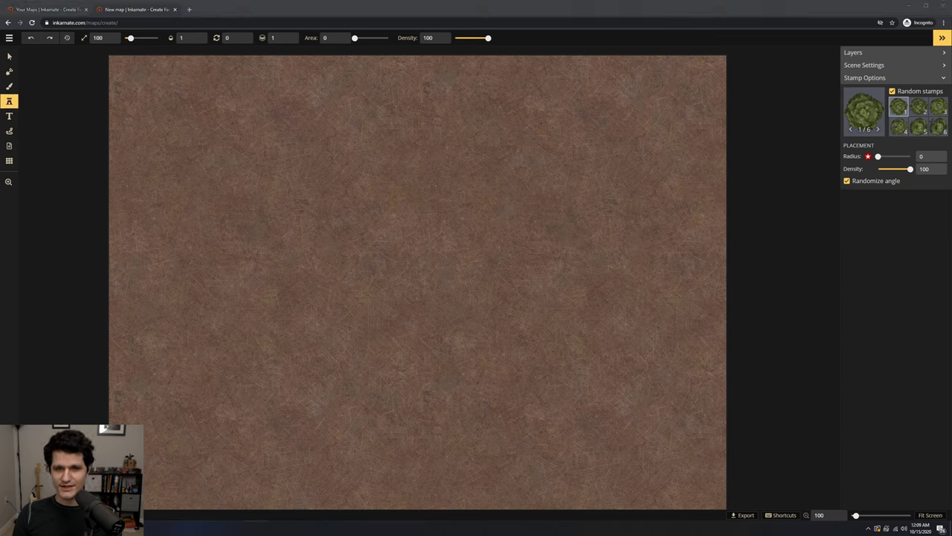
# Back on the island map, open the stamp catalog and scroll through its Fantasy World stamps
pyautogui.hotkey('alt', 'Tab')
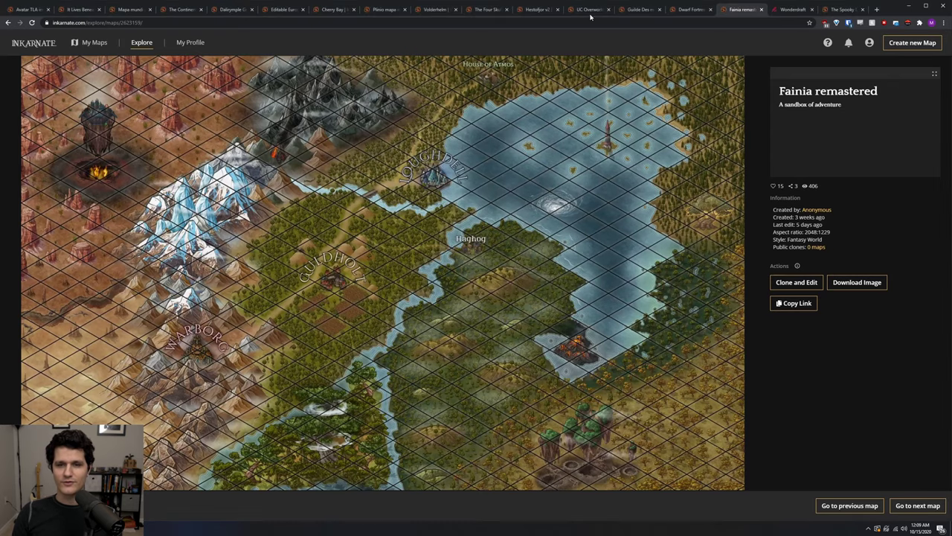
pyautogui.click(839, 12)
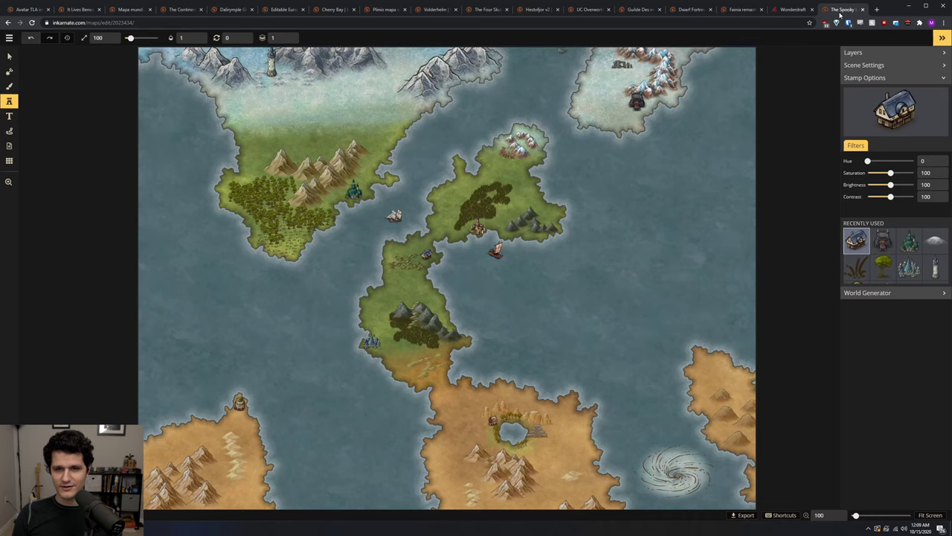
pyautogui.rightClick(189, 109)
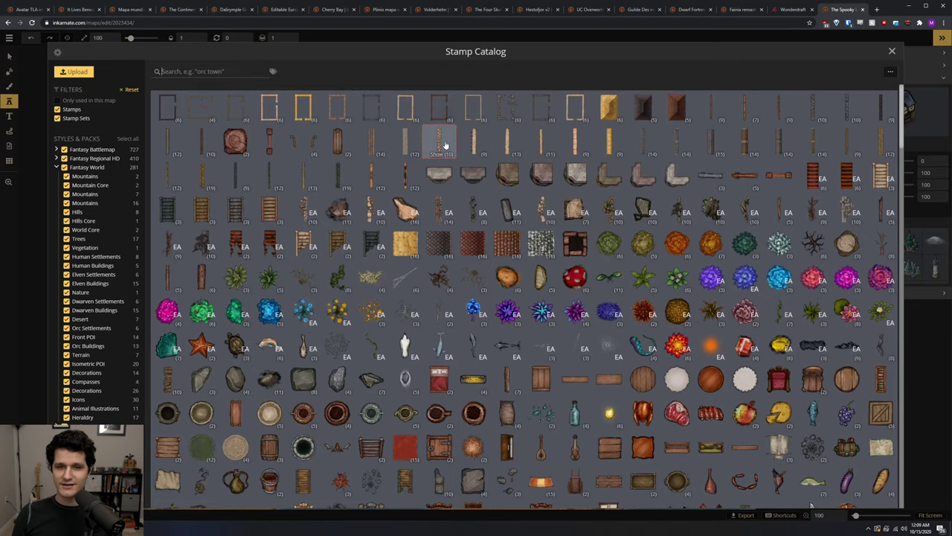
pyautogui.scroll(-2, 445, 144)
pyautogui.scroll(-10, 445, 144)
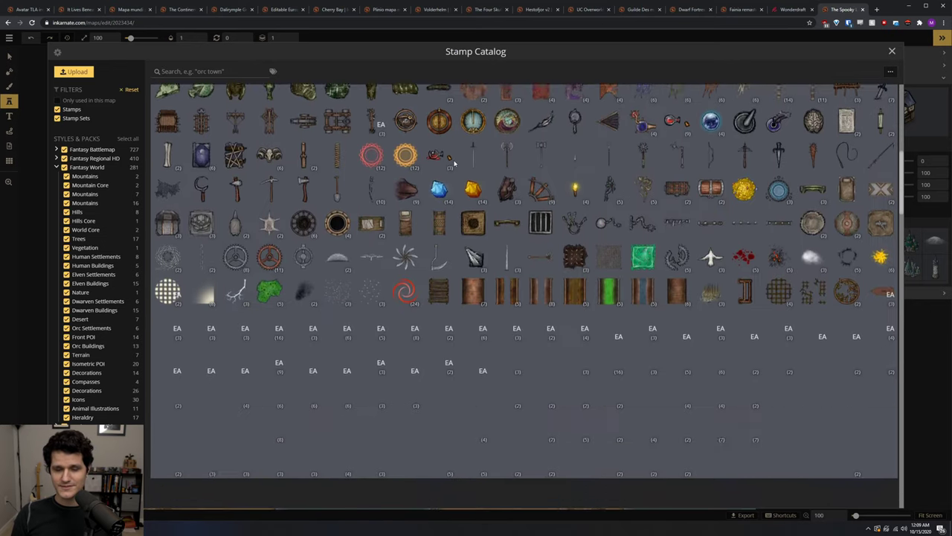
pyautogui.scroll(-8, 455, 164)
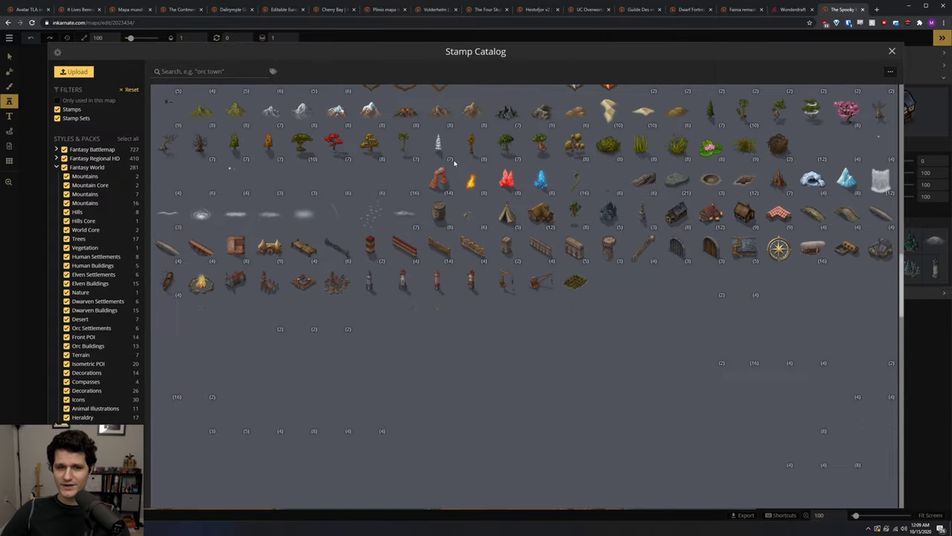
pyautogui.scroll(-8, 454, 164)
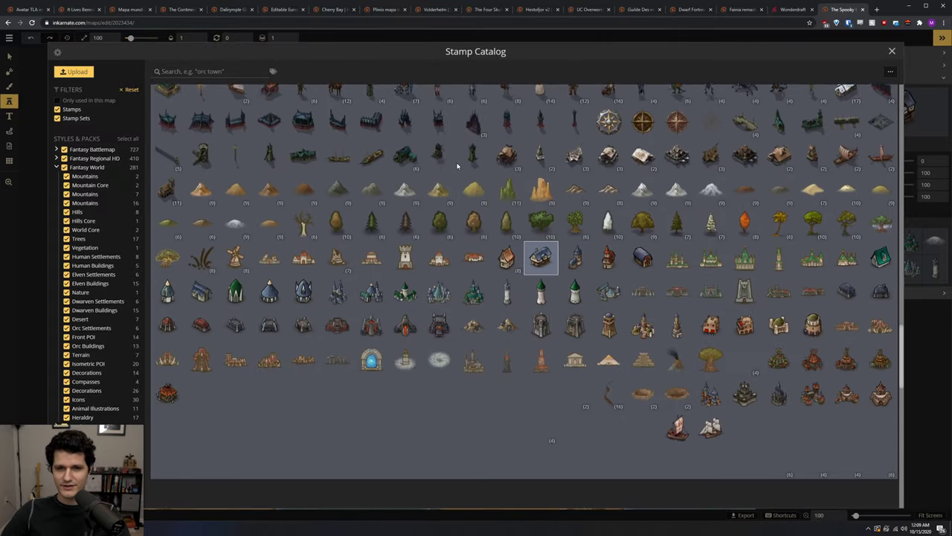
pyautogui.scroll(-10, 457, 166)
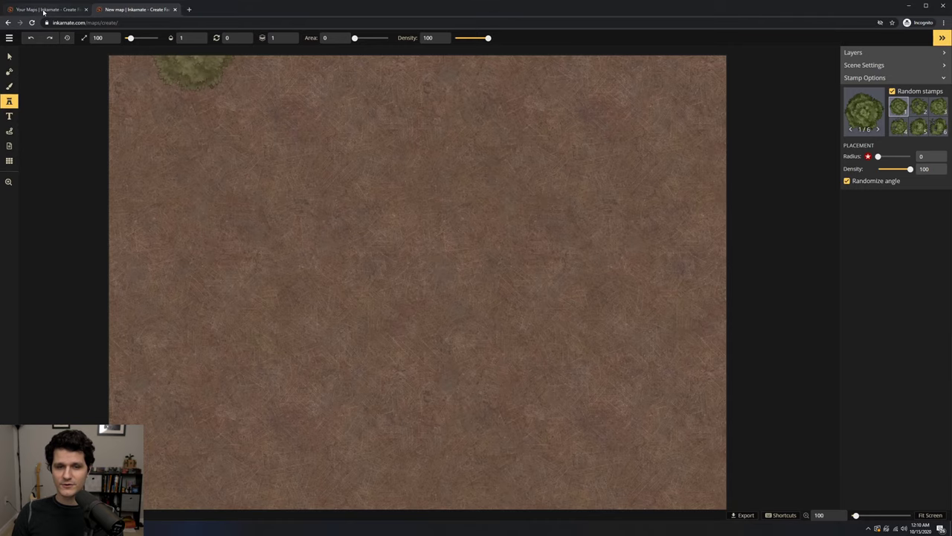
# Start a new map from My Maps, confirm its style, then pick the Brush and Stamp tools
pyautogui.click(46, 9)
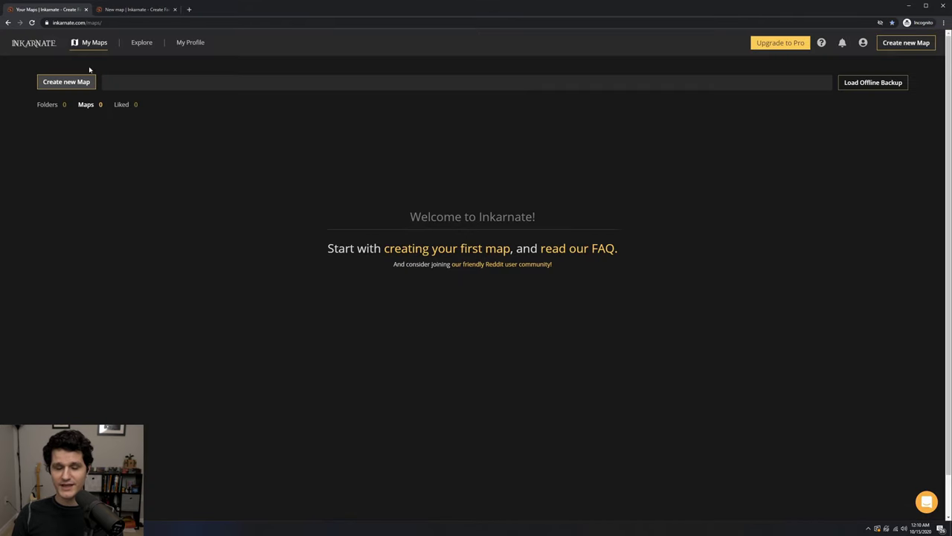
pyautogui.click(81, 80)
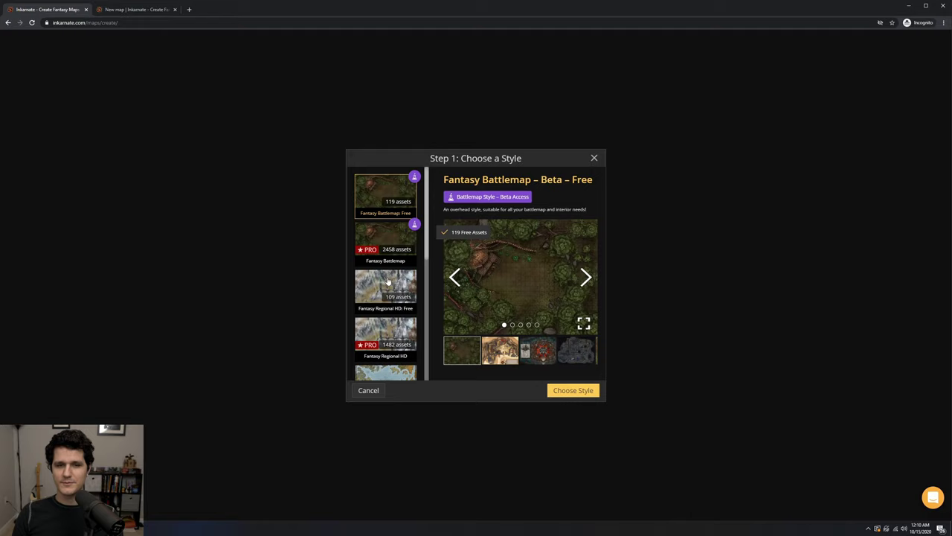
pyautogui.scroll(-3, 388, 280)
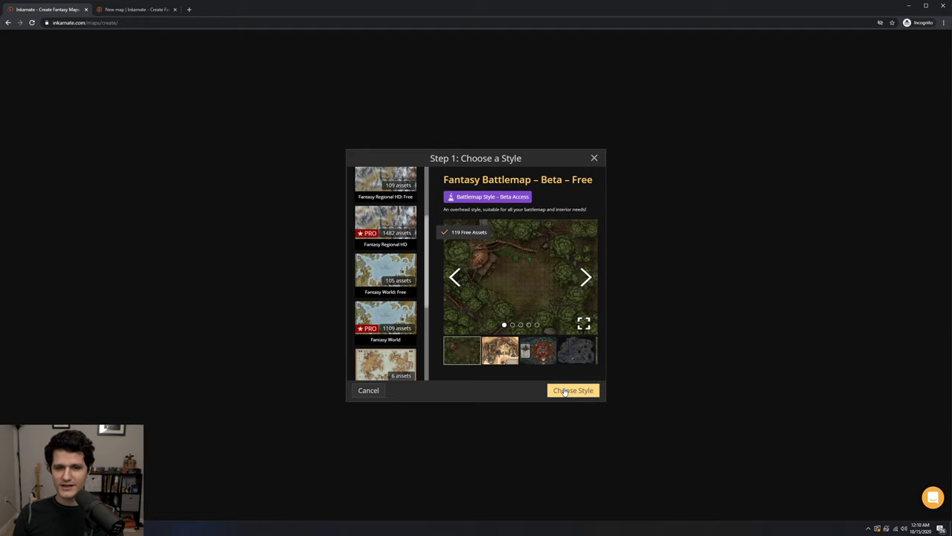
pyautogui.click(565, 392)
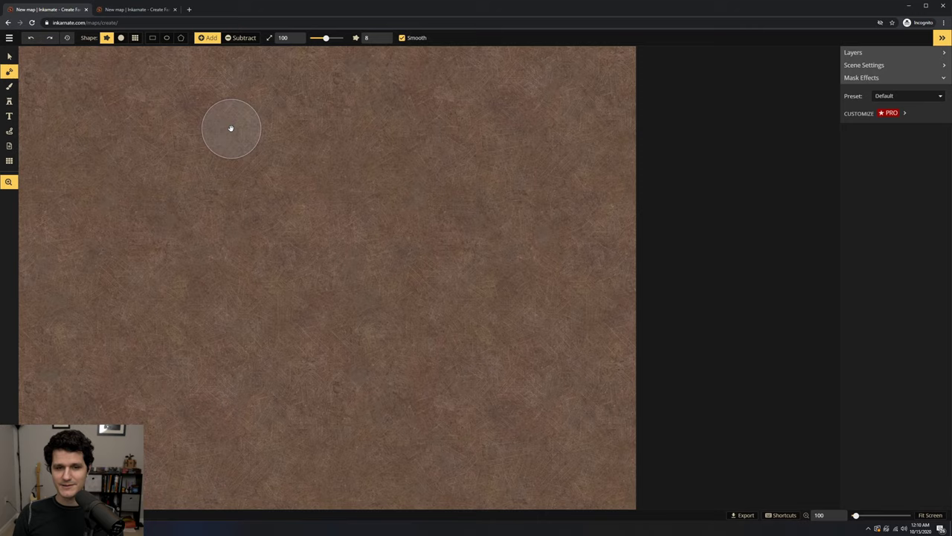
pyautogui.click(9, 86)
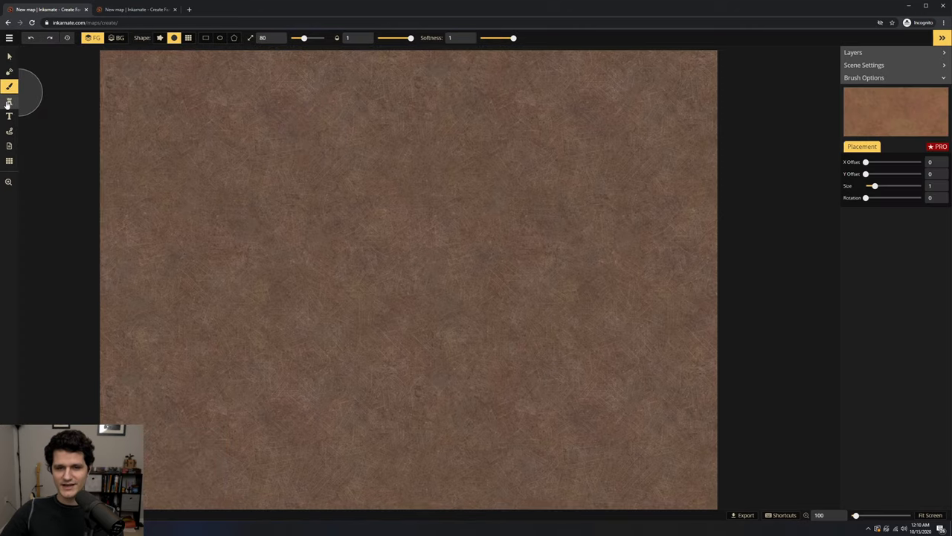
pyautogui.click(9, 102)
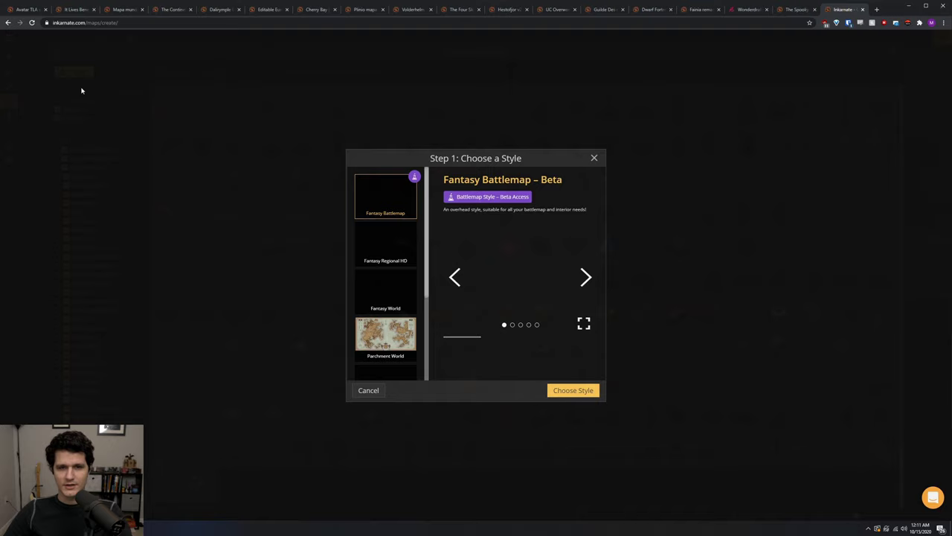
# Page through the Fantasy Battlemap and Fantasy Regional HD style previews
pyautogui.moveTo(390, 285)
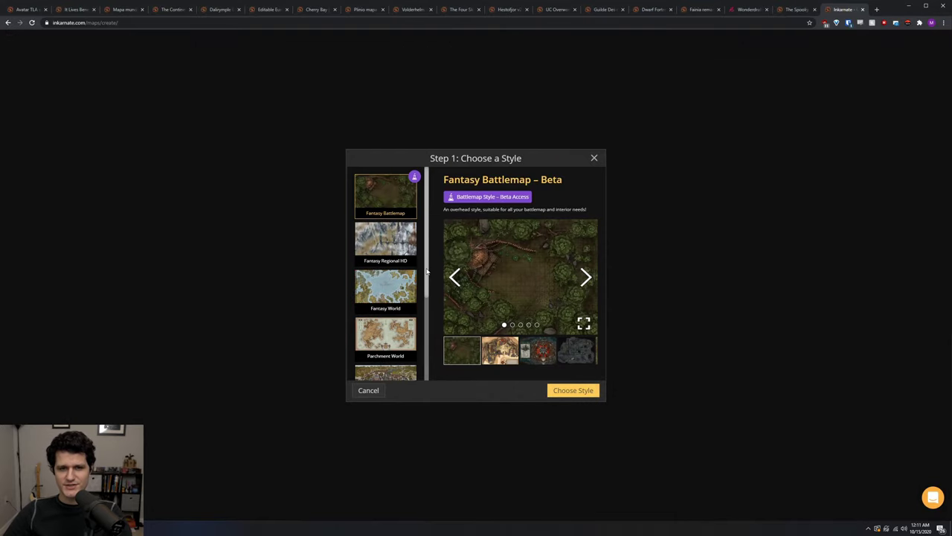
pyautogui.click(588, 279)
pyautogui.click(589, 281)
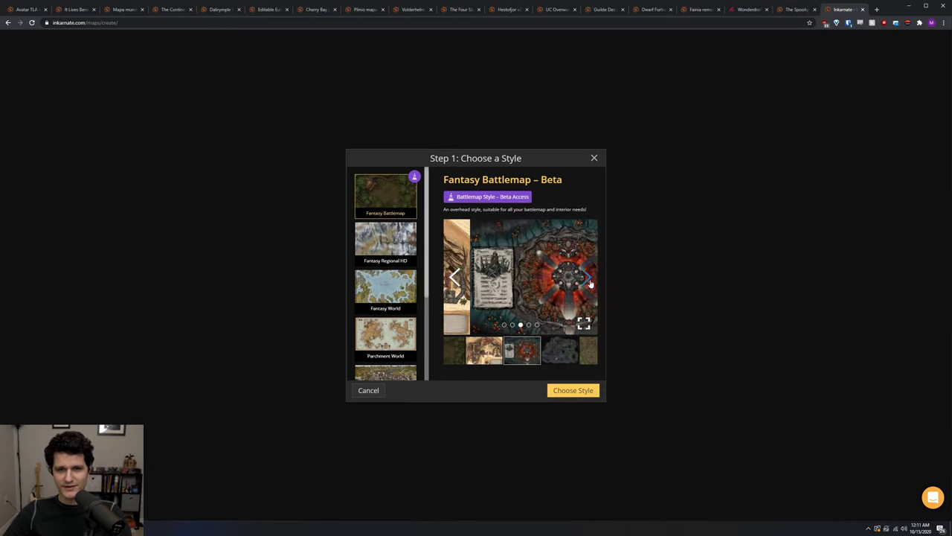
pyautogui.click(589, 281)
pyautogui.click(386, 242)
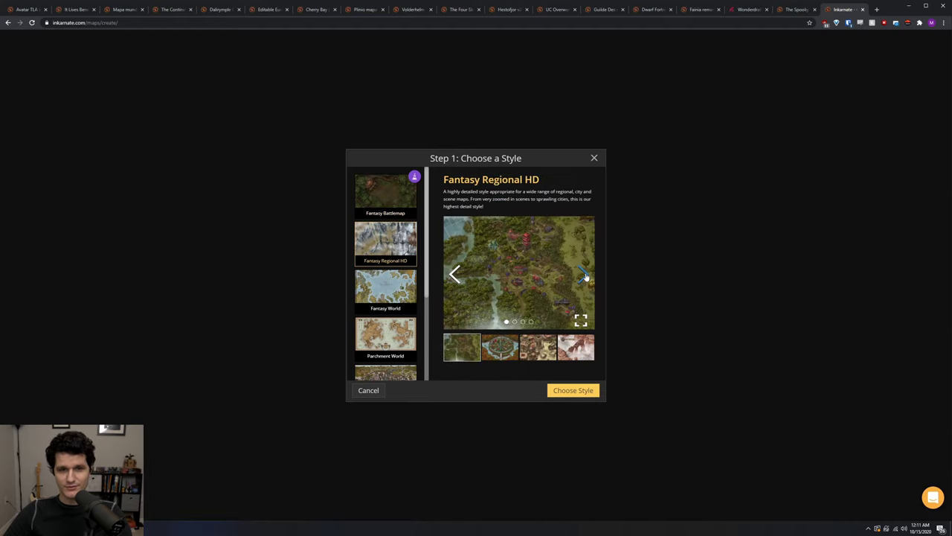
pyautogui.click(585, 276)
pyautogui.click(585, 276)
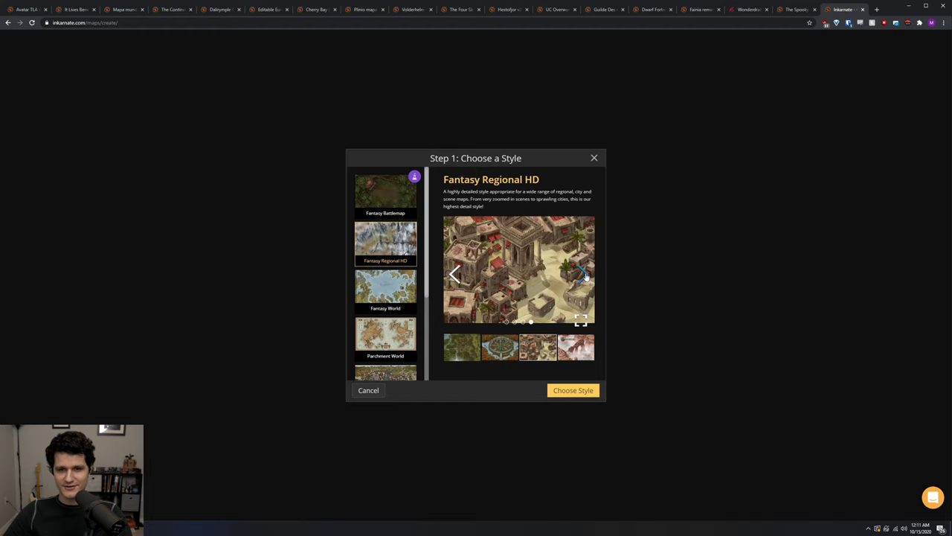
pyautogui.click(585, 276)
# Preview the Fantasy World and Parchment World samples, ending on Fantasy Regional Classic
pyautogui.click(365, 298)
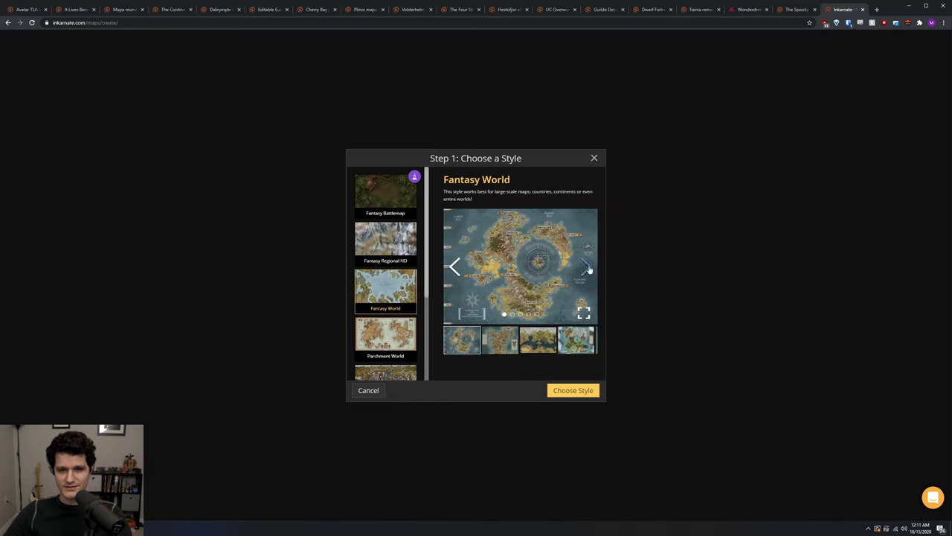
pyautogui.click(589, 269)
pyautogui.click(587, 269)
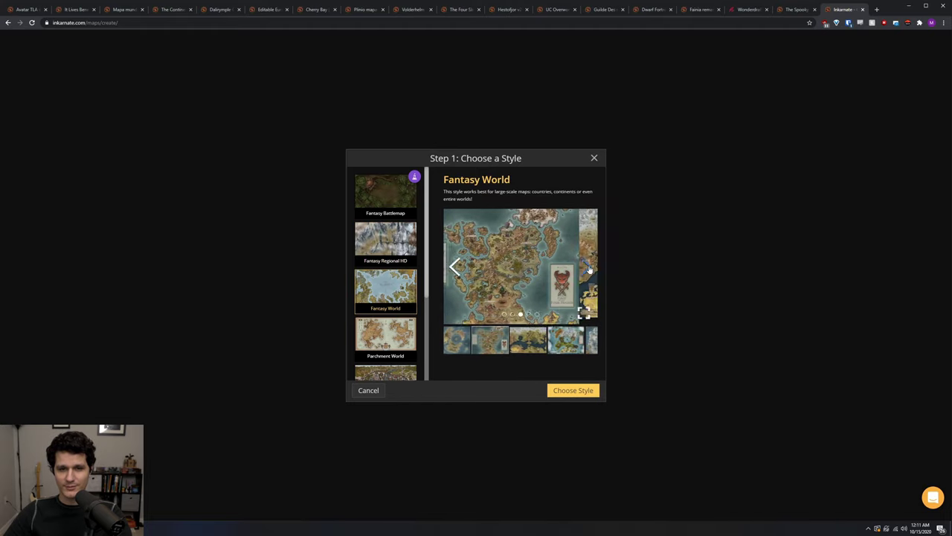
pyautogui.click(387, 339)
pyautogui.click(585, 270)
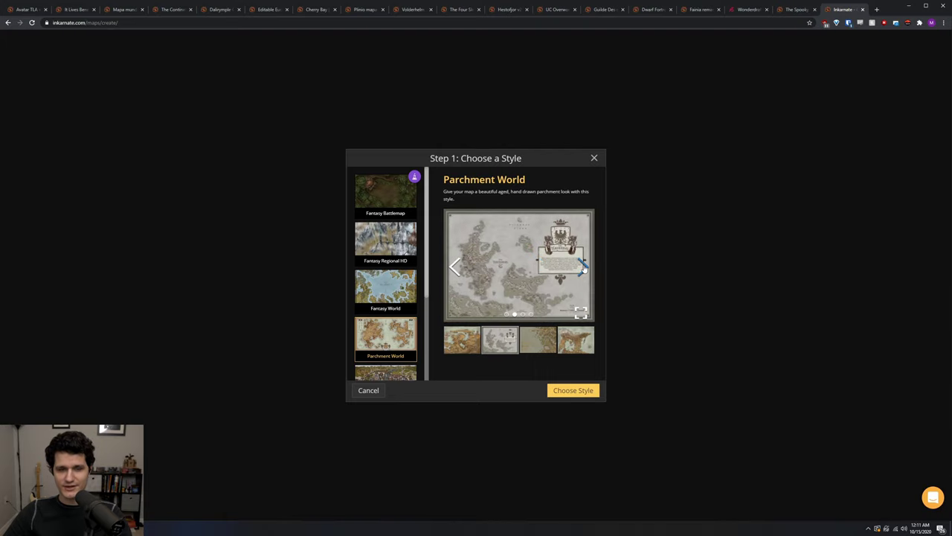
pyautogui.scroll(-2, 393, 306)
pyautogui.click(392, 321)
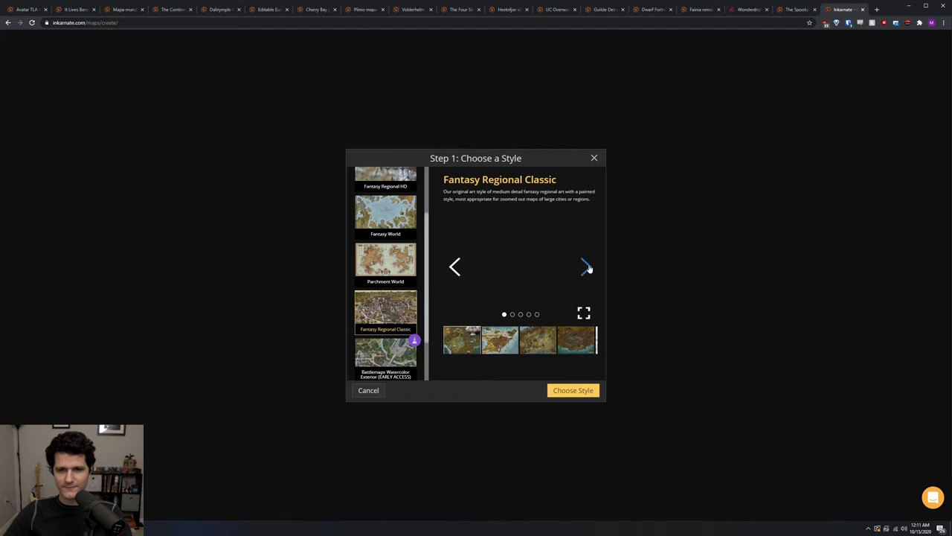
# Choose the Fantasy World style for the new map
pyautogui.click(586, 268)
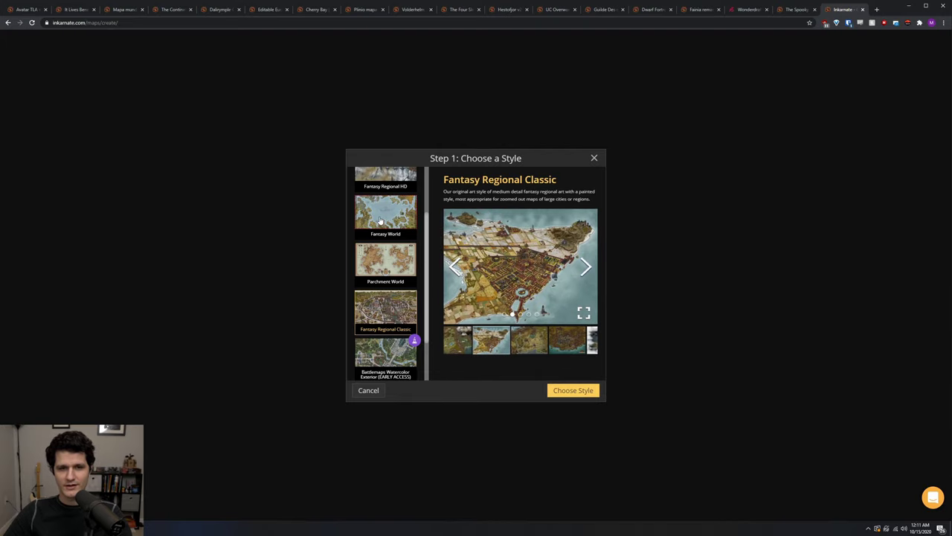
pyautogui.click(380, 221)
pyautogui.click(578, 390)
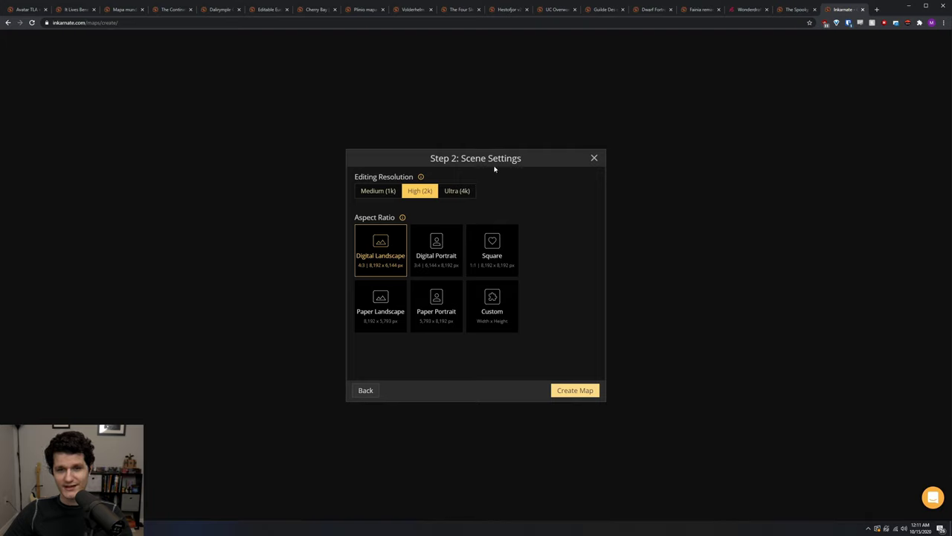
# Create the map at High (2k) editing resolution with the Digital Landscape aspect ratio
pyautogui.moveTo(421, 177)
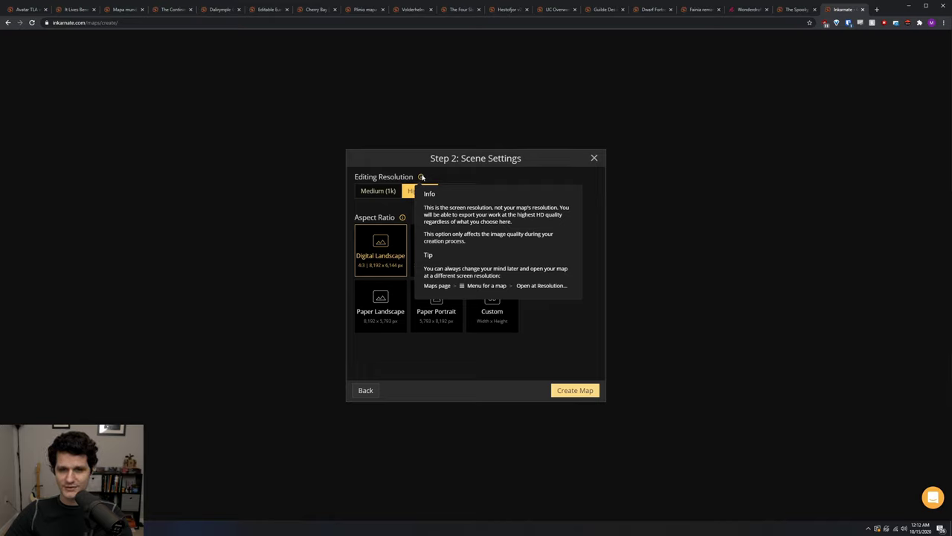
pyautogui.click(456, 190)
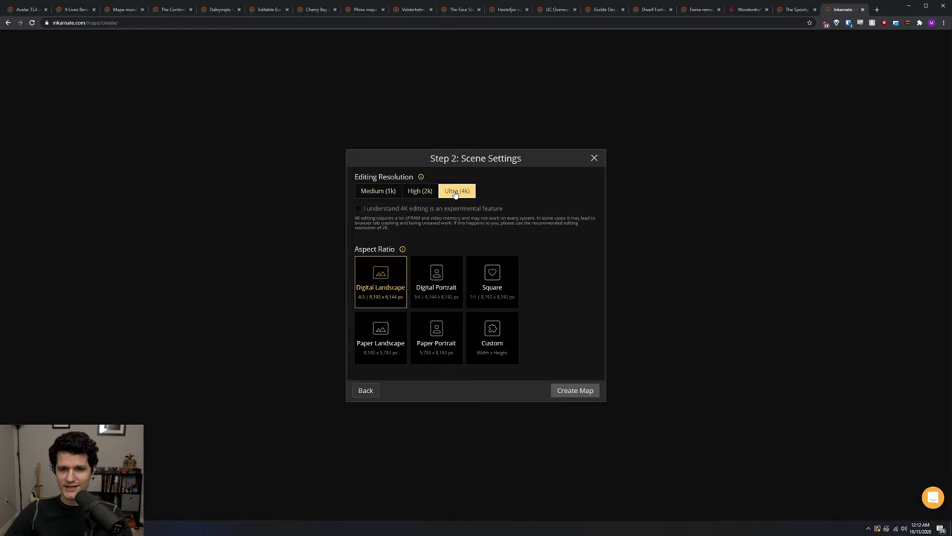
pyautogui.click(378, 191)
pyautogui.click(418, 192)
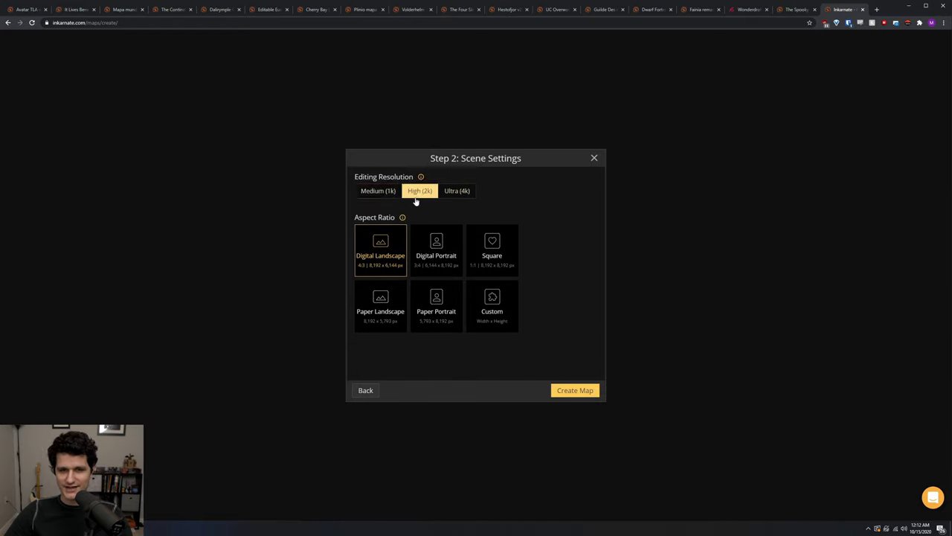
pyautogui.click(446, 302)
pyautogui.click(396, 297)
pyautogui.click(491, 303)
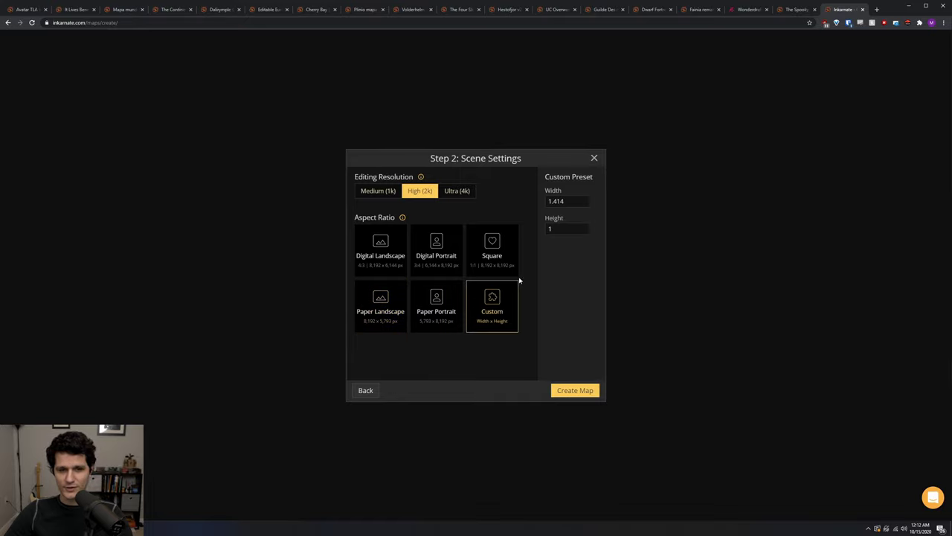
pyautogui.click(382, 249)
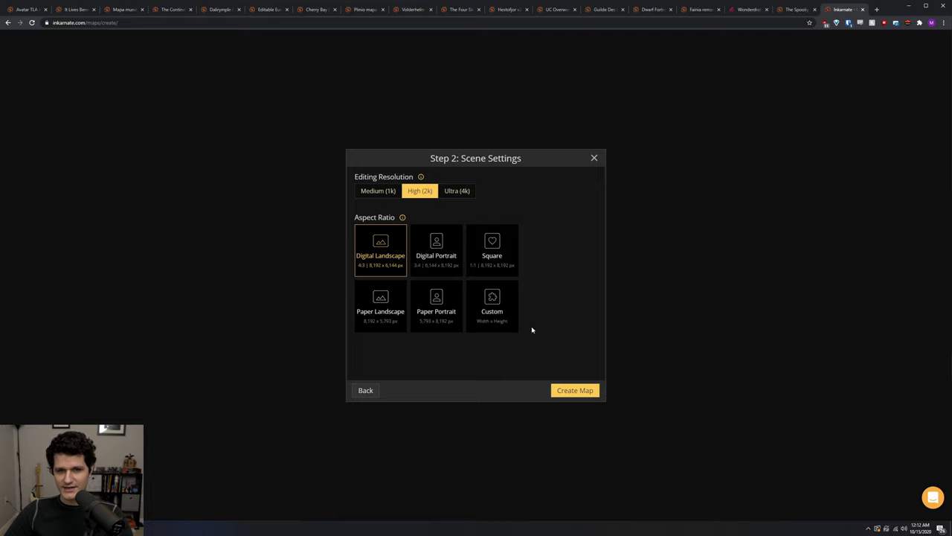
pyautogui.click(569, 390)
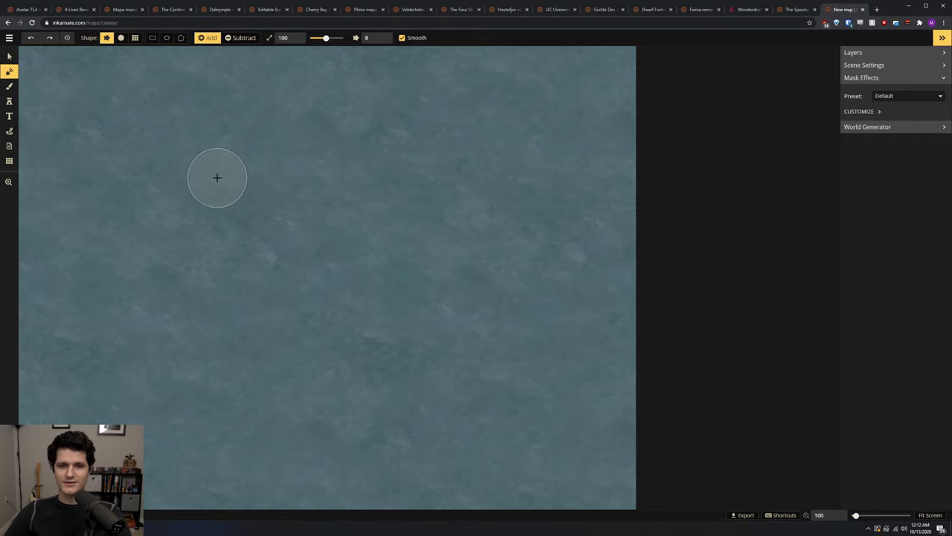
# Try the map details editor and a new-map-from-region selection, discarding both
pyautogui.click(11, 39)
pyautogui.click(20, 52)
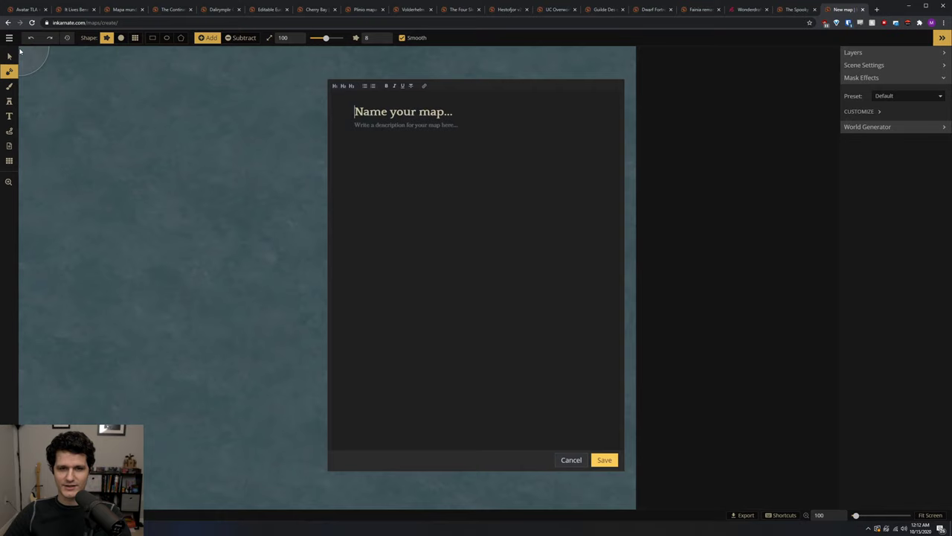
pyautogui.click(364, 78)
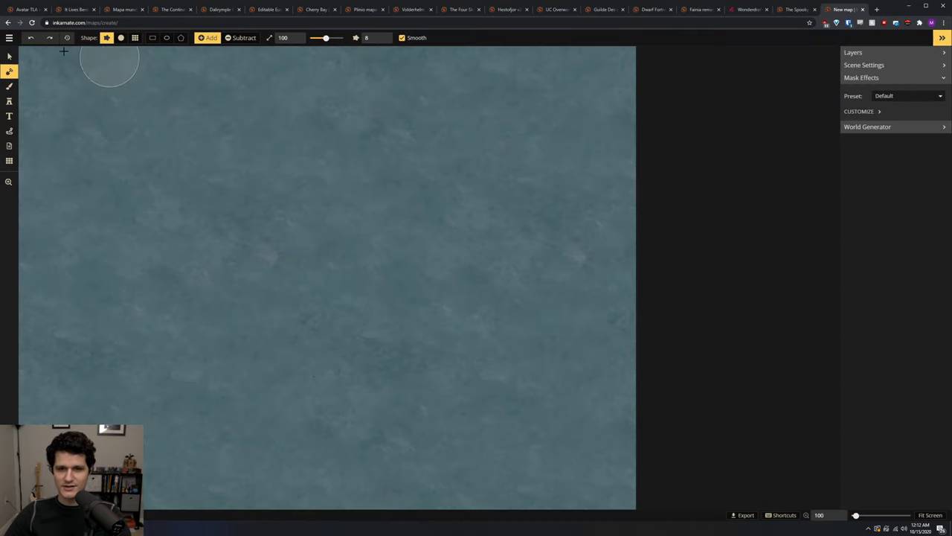
pyautogui.click(9, 38)
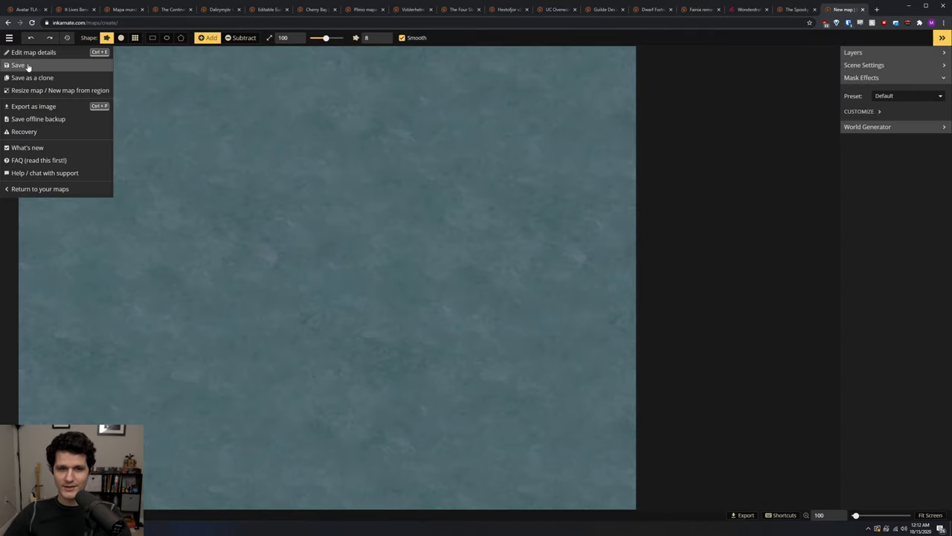
pyautogui.click(79, 91)
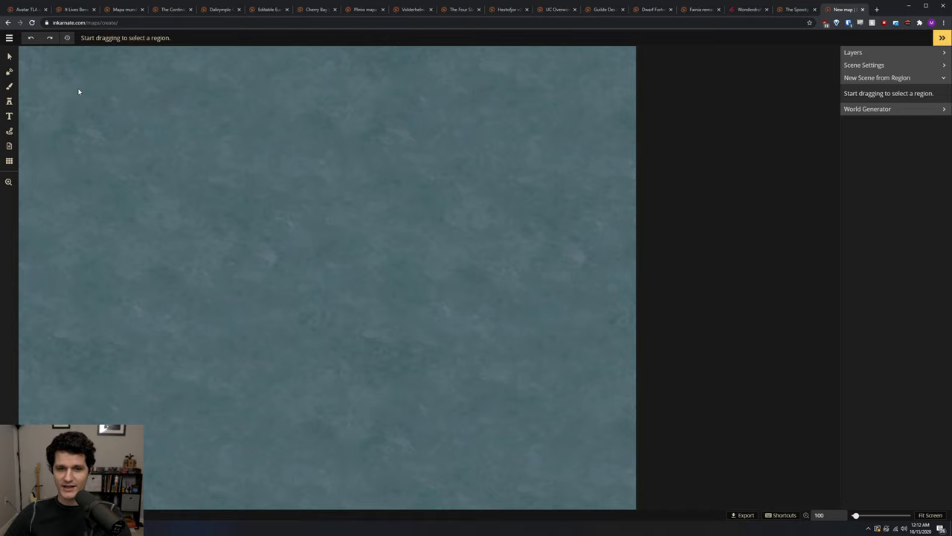
pyautogui.click(8, 37)
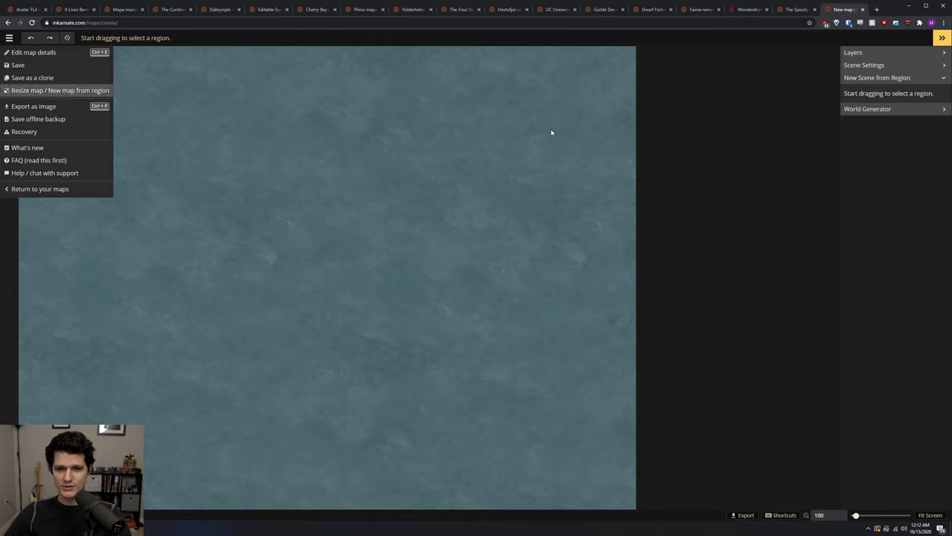
pyautogui.click(389, 116)
pyautogui.moveTo(360, 111); pyautogui.dragTo(522, 244)
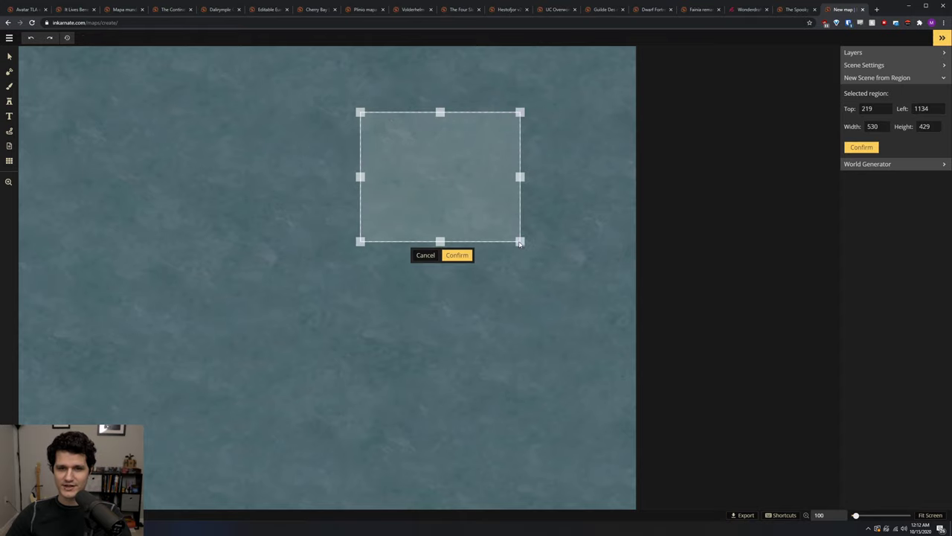
pyautogui.click(416, 254)
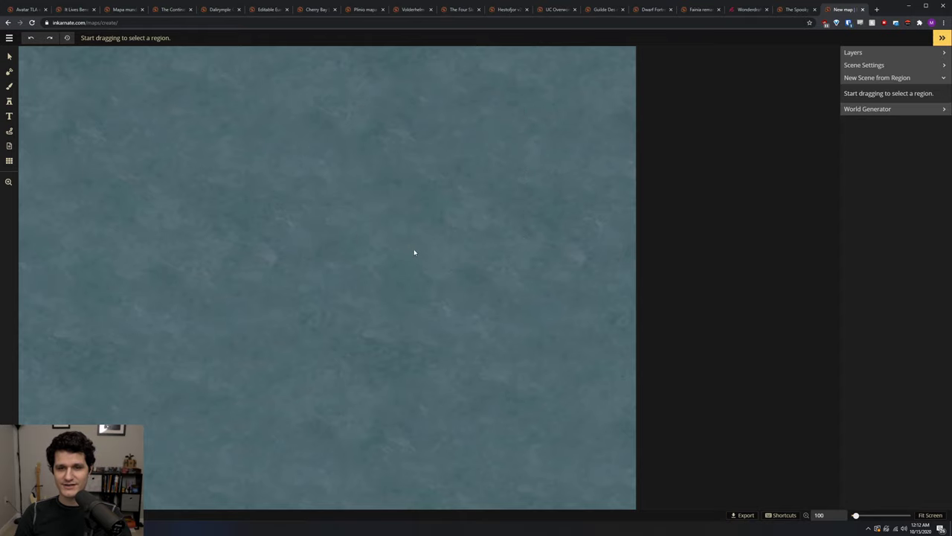
# Look at the map Recovery options and close them without recovering
pyautogui.click(9, 38)
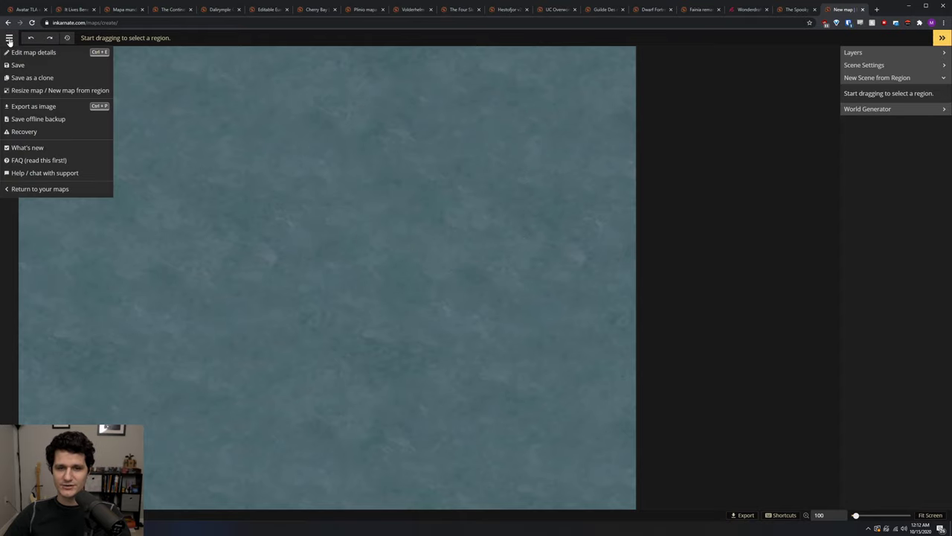
pyautogui.click(64, 132)
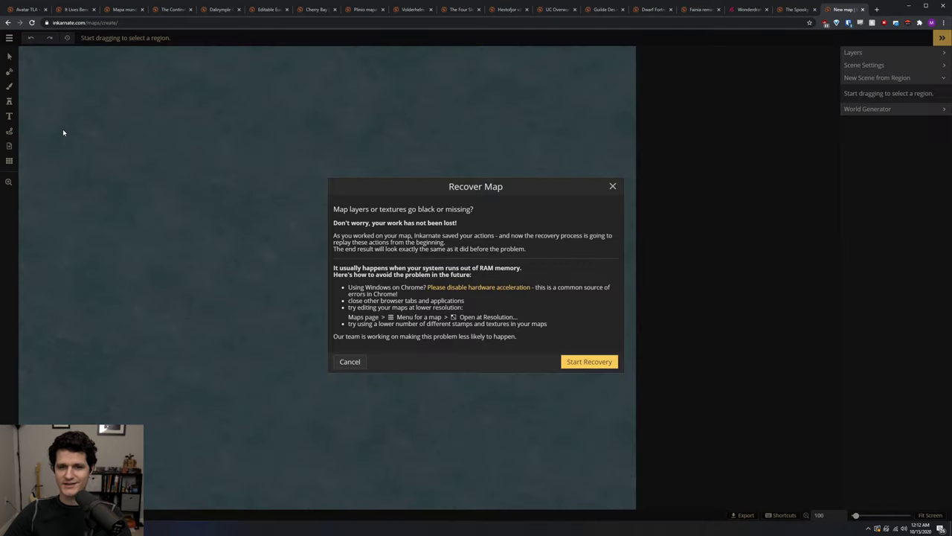
pyautogui.click(358, 176)
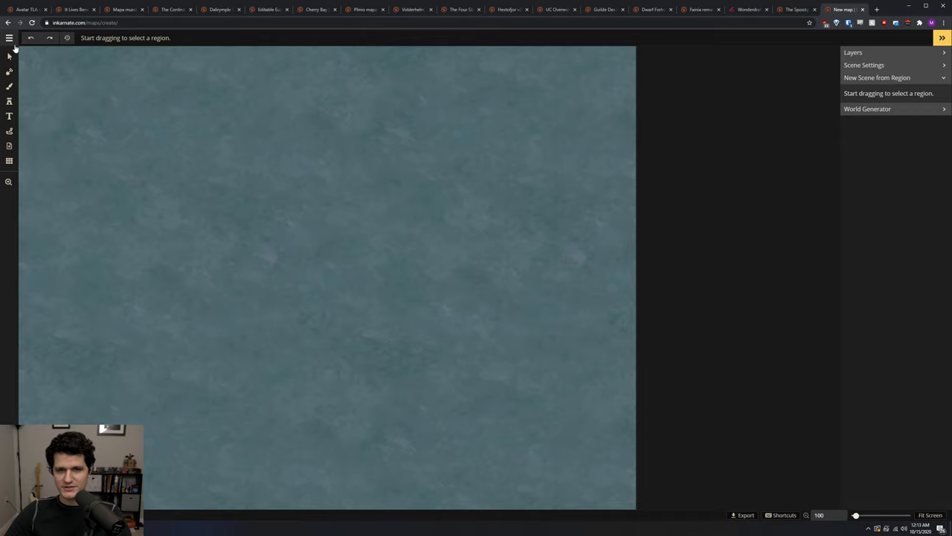
# Open the What's new and FAQ pages in new tabs, returning to the map editor
pyautogui.click(9, 37)
pyautogui.click(33, 148)
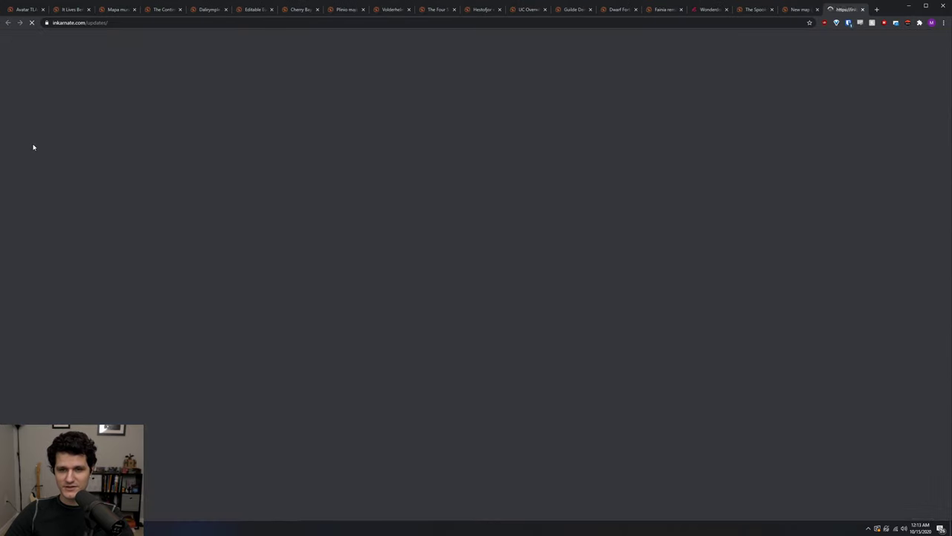
pyautogui.click(800, 9)
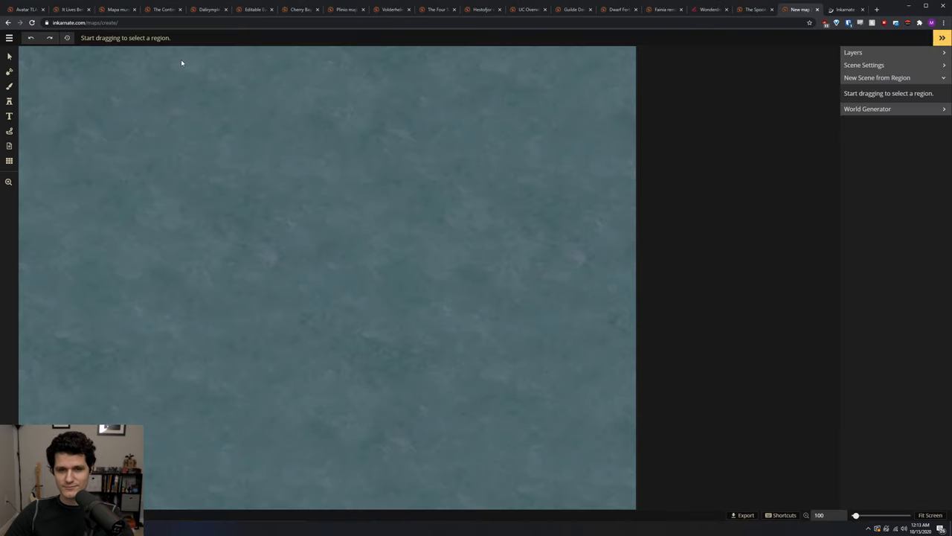
pyautogui.click(10, 37)
pyautogui.click(35, 157)
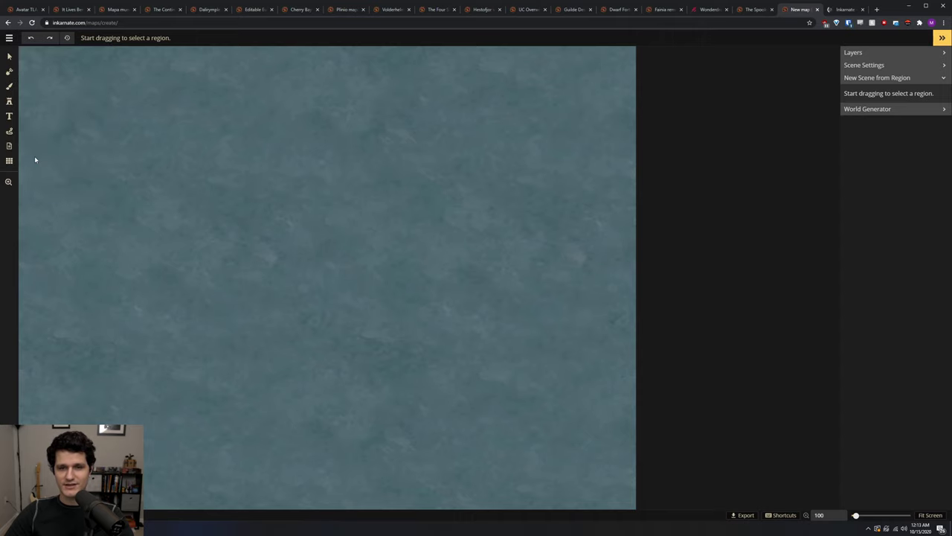
pyautogui.click(772, 6)
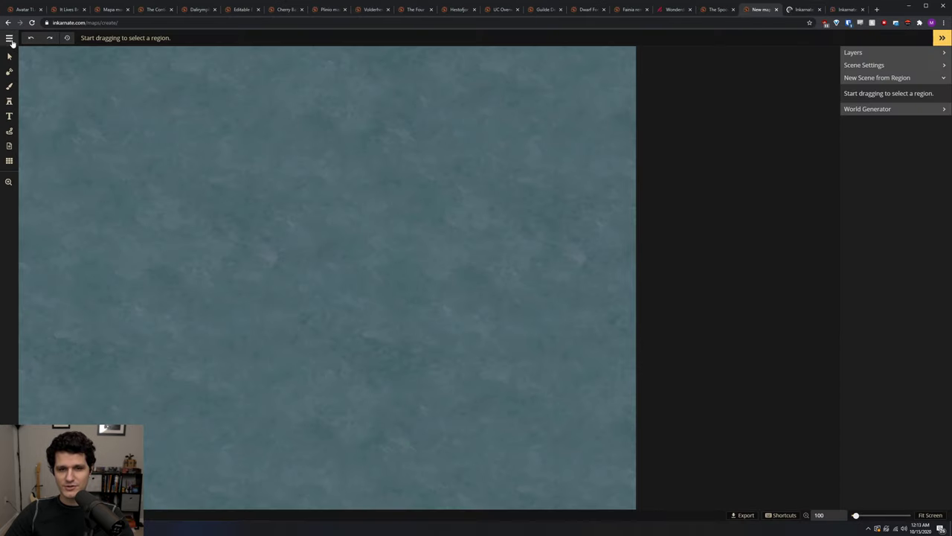
# Mark out another map region and cancel the selection
pyautogui.click(9, 38)
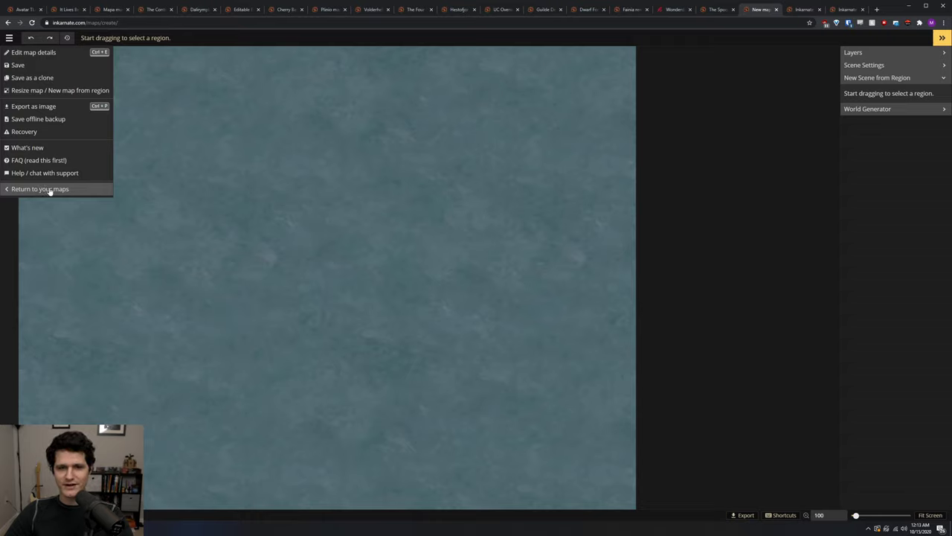
pyautogui.click(177, 178)
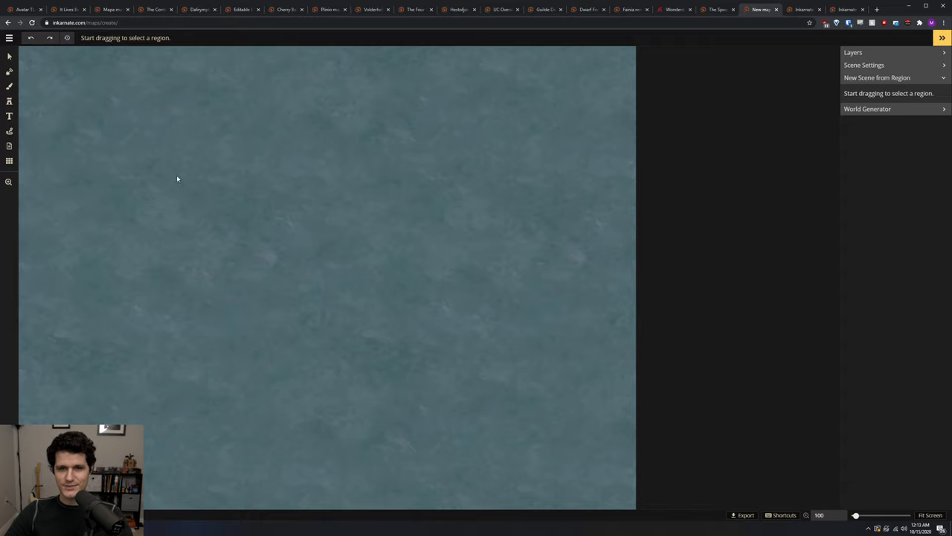
pyautogui.moveTo(155, 142); pyautogui.dragTo(233, 161)
pyautogui.click(179, 175)
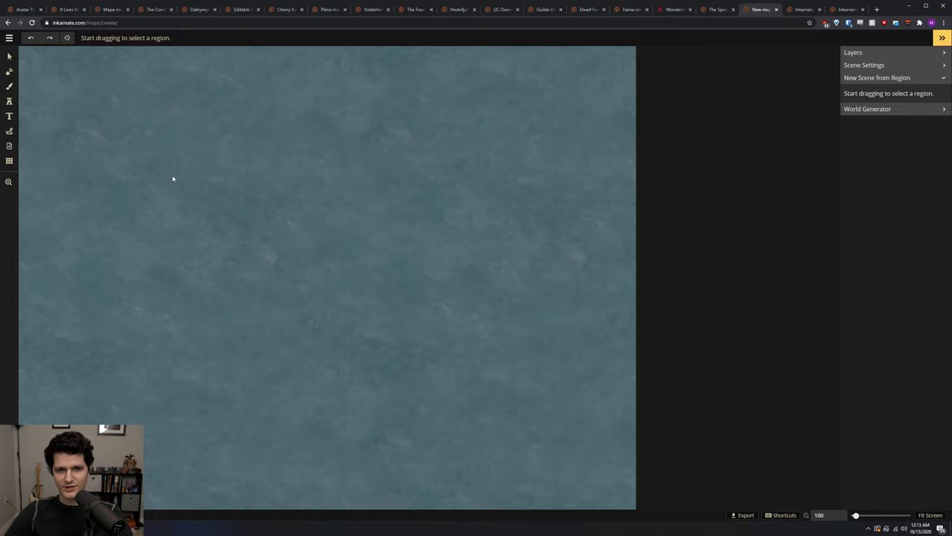
# Switch to the Select tool so the Objects panel shows 0 objects
pyautogui.click(9, 56)
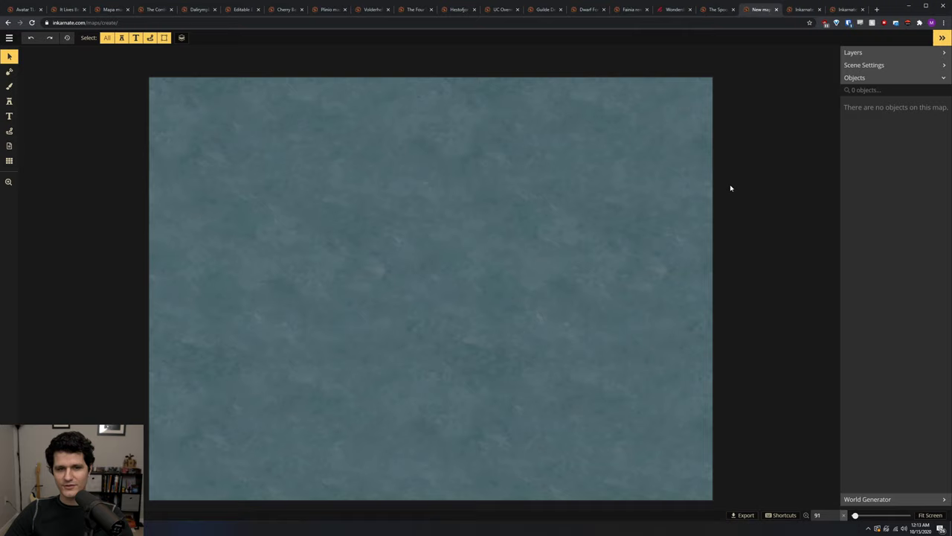
# Run the Mask tool's World Generator at 65% ocean, then regenerate a new land layout
pyautogui.click(9, 71)
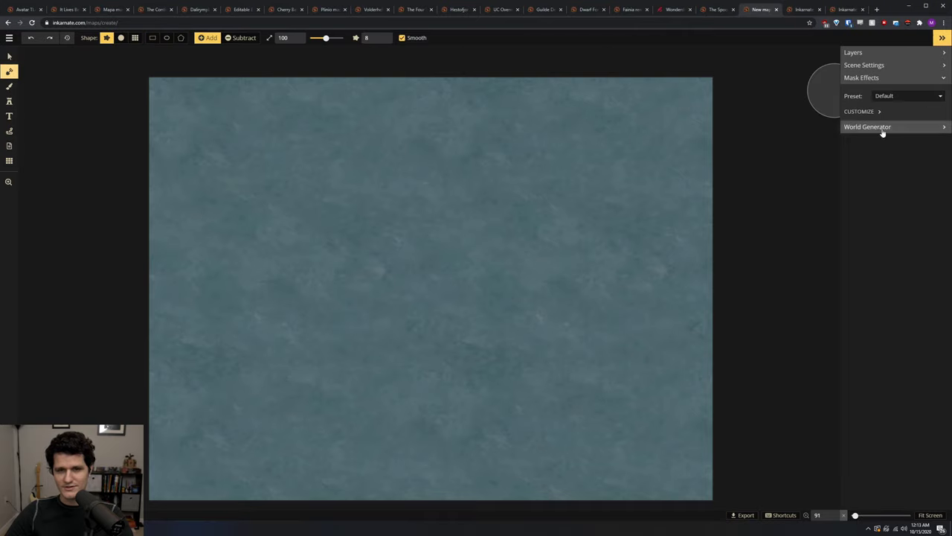
pyautogui.click(882, 129)
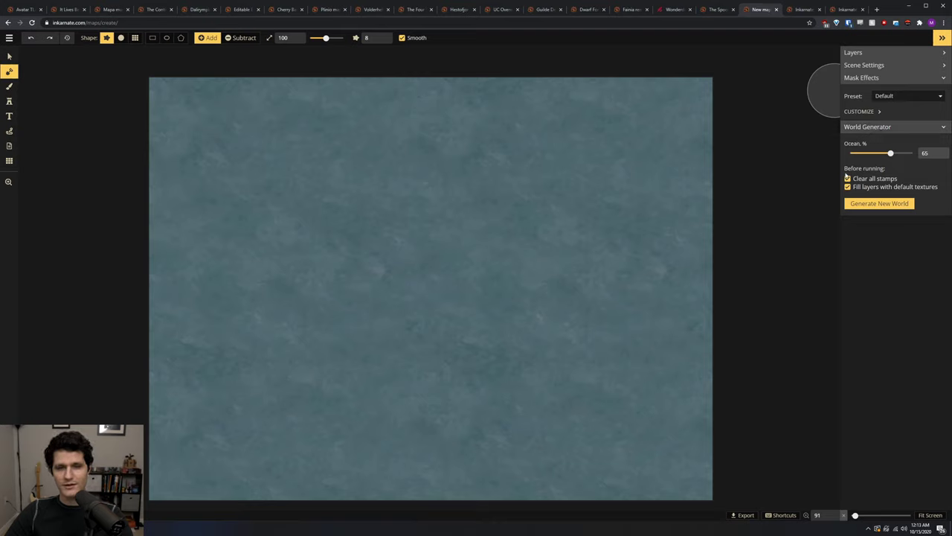
pyautogui.click(879, 204)
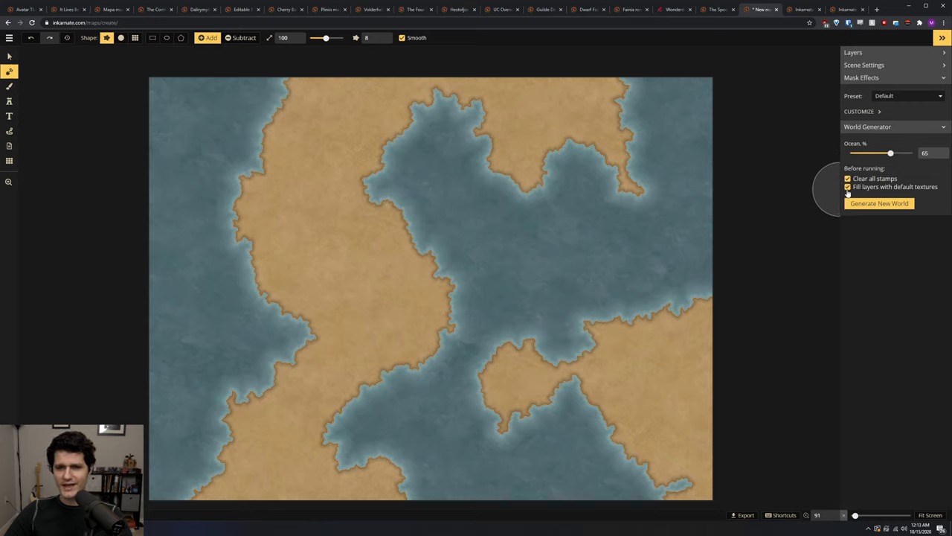
pyautogui.click(848, 189)
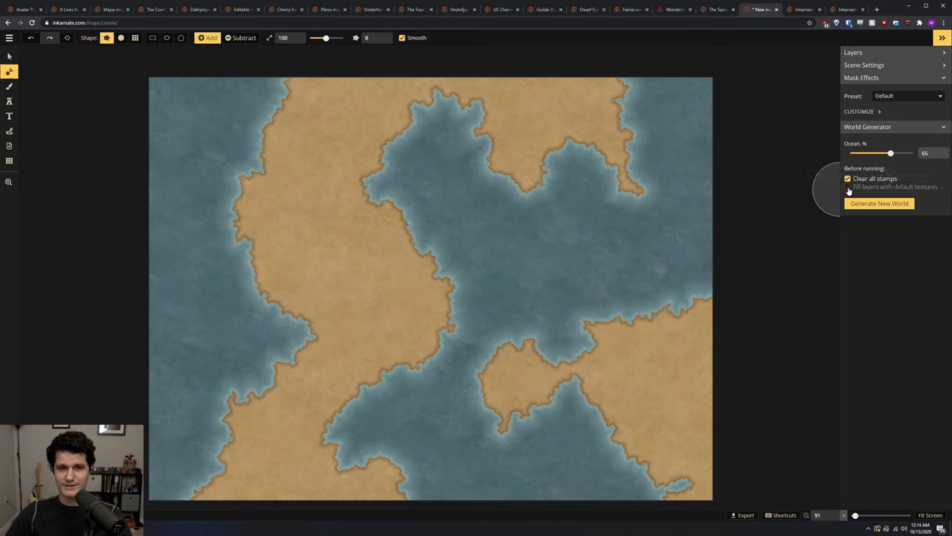
pyautogui.click(848, 189)
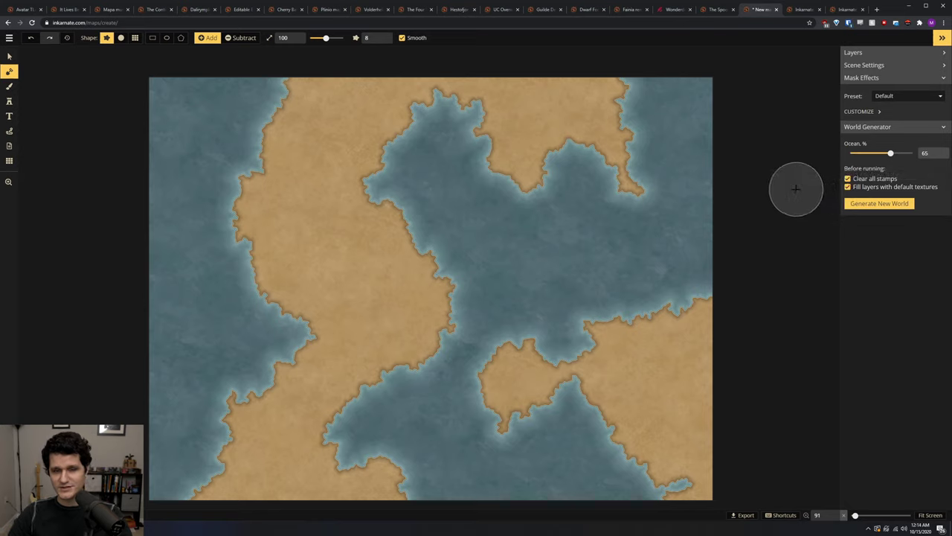
pyautogui.click(865, 203)
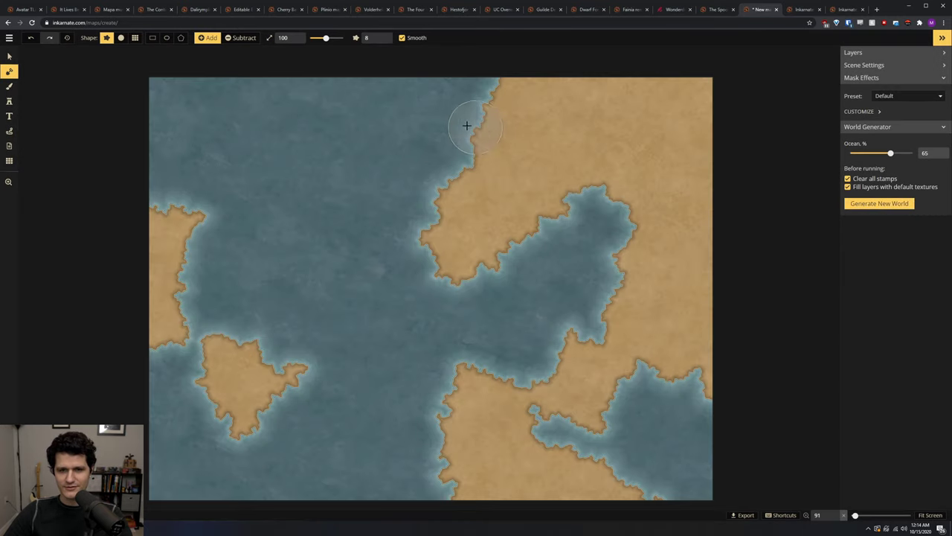
pyautogui.click(9, 57)
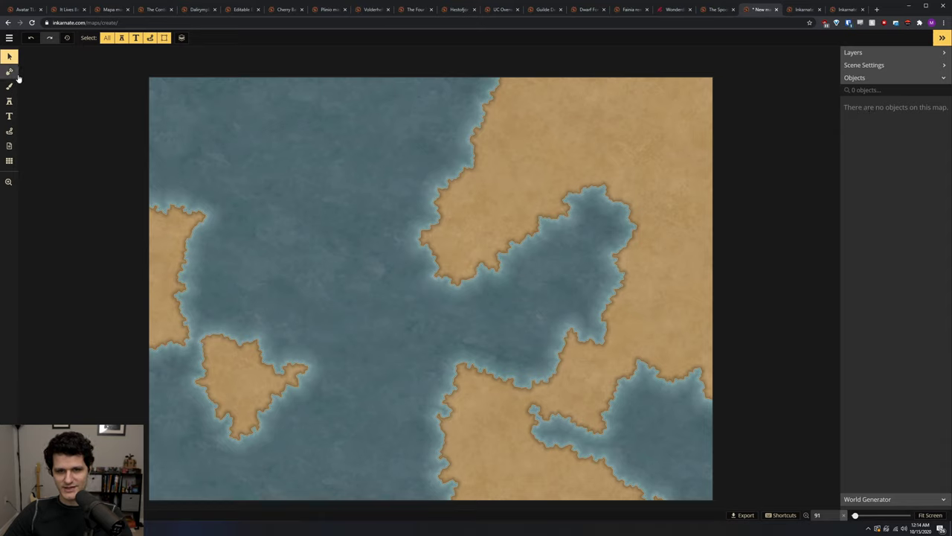
# Brush two Brown Mountains ridges across the northern and eastern land
pyautogui.click(8, 100)
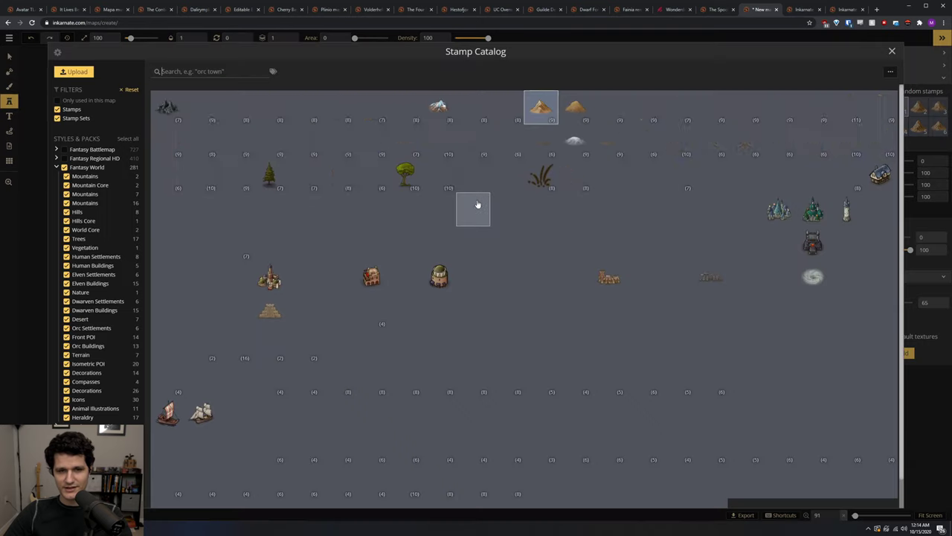
pyautogui.press('Escape')
pyautogui.moveTo(468, 219); pyautogui.dragTo(563, 102)
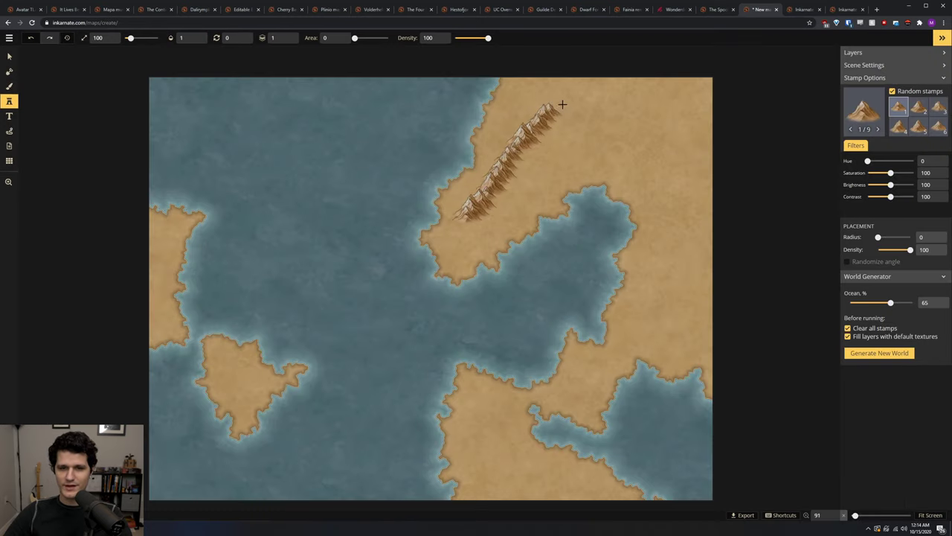
pyautogui.moveTo(621, 133)
pyautogui.mouseDown()
pyautogui.moveTo(683, 231)
pyautogui.moveTo(676, 275)
pyautogui.moveTo(640, 320)
pyautogui.moveTo(696, 331)
pyautogui.mouseUp()
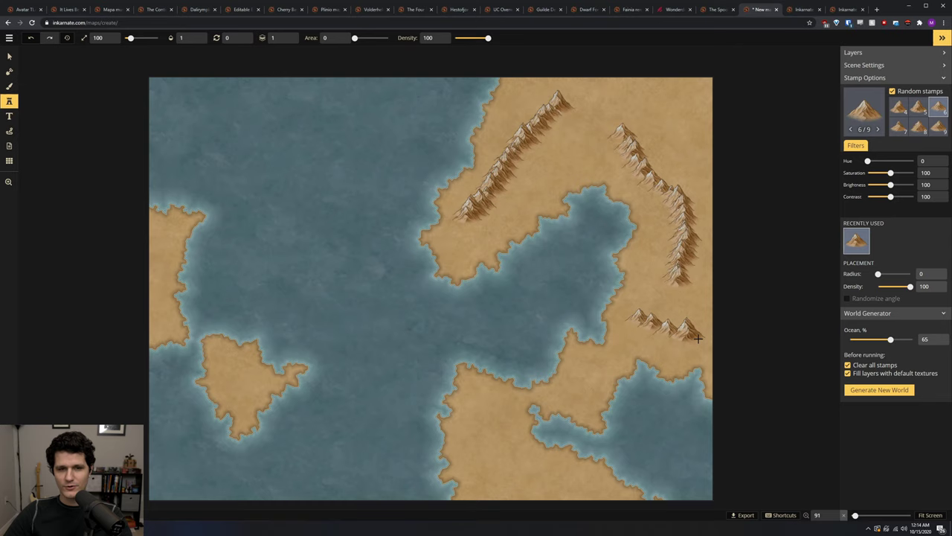
# Select nine of the mountain stamps and mirror them horizontally
pyautogui.press('v')
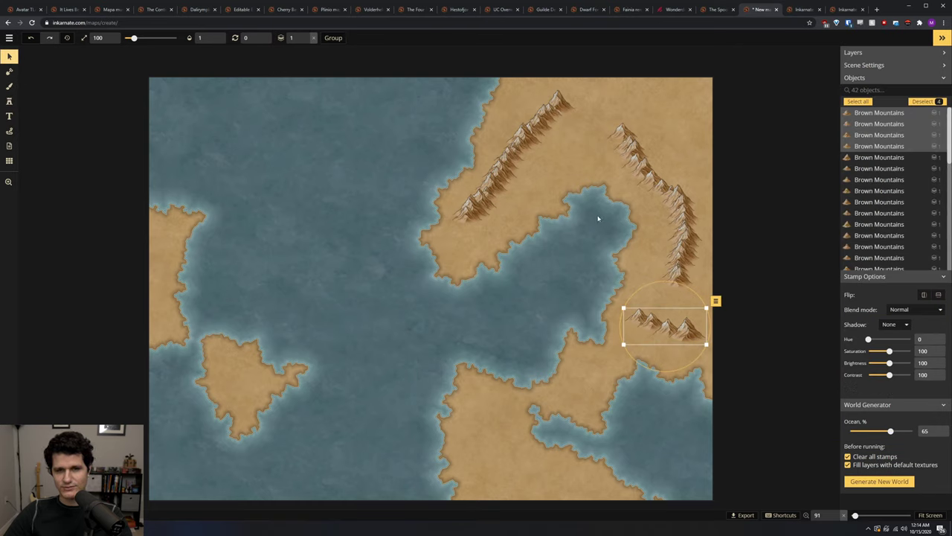
pyautogui.press('Escape')
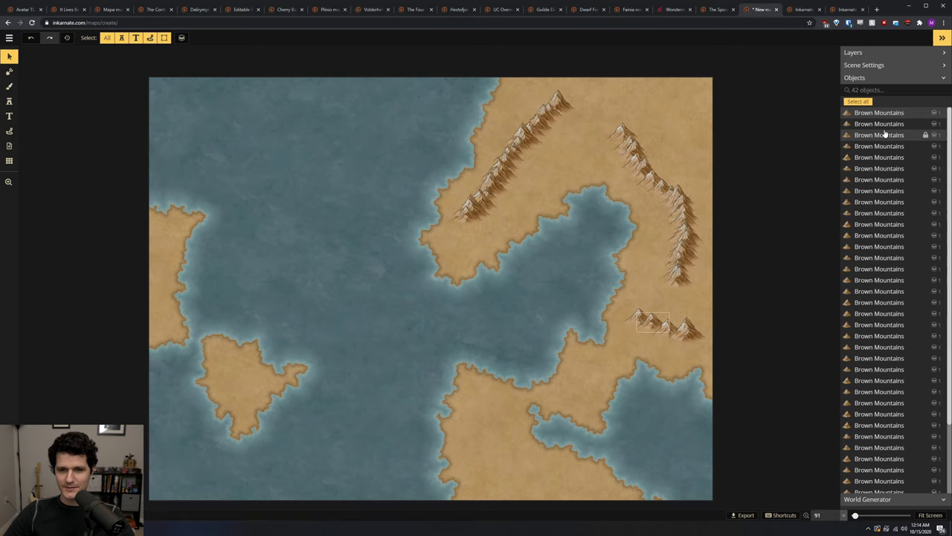
pyautogui.click(882, 202)
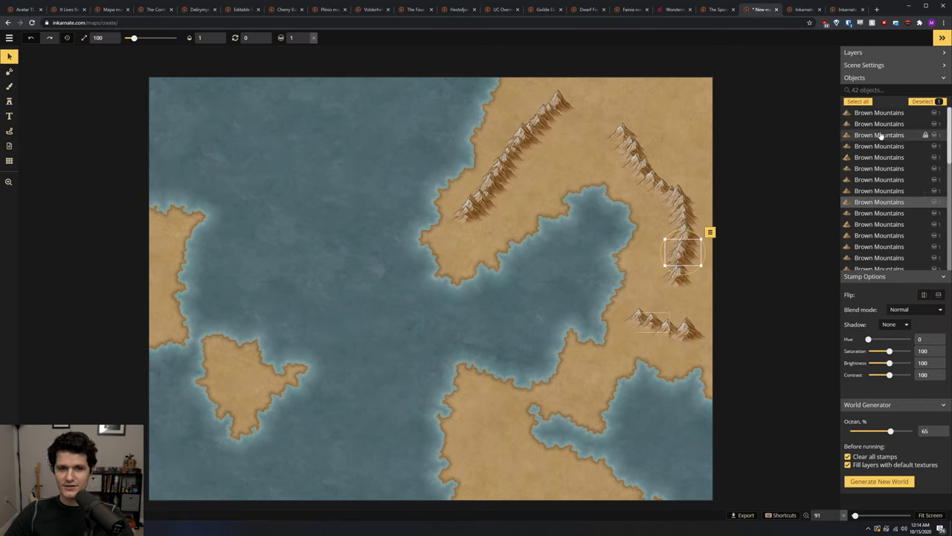
pyautogui.keyDown('shift'); pyautogui.click(867, 113); pyautogui.keyUp('shift')
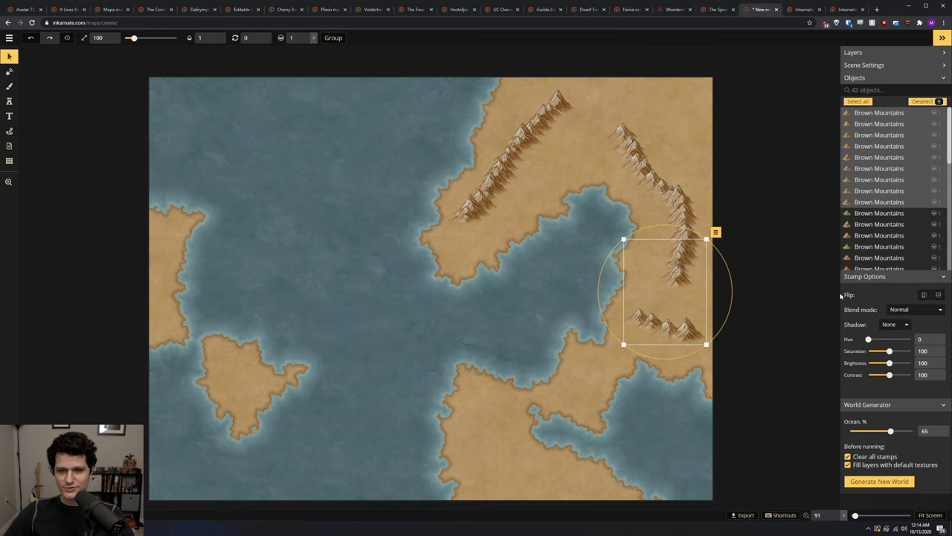
pyautogui.click(923, 296)
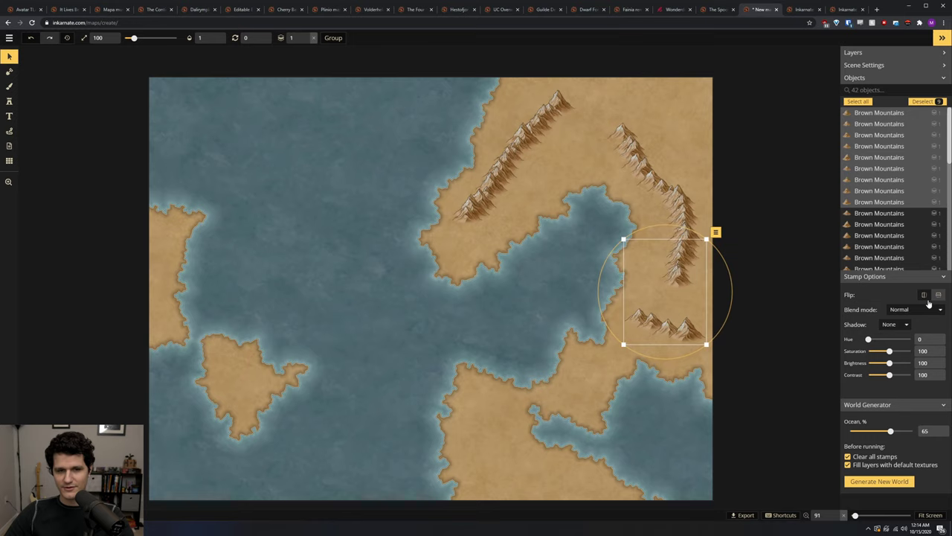
# Keep the selected mountains on the Normal blend mode after trying Darken
pyautogui.click(919, 310)
pyautogui.press('Down')
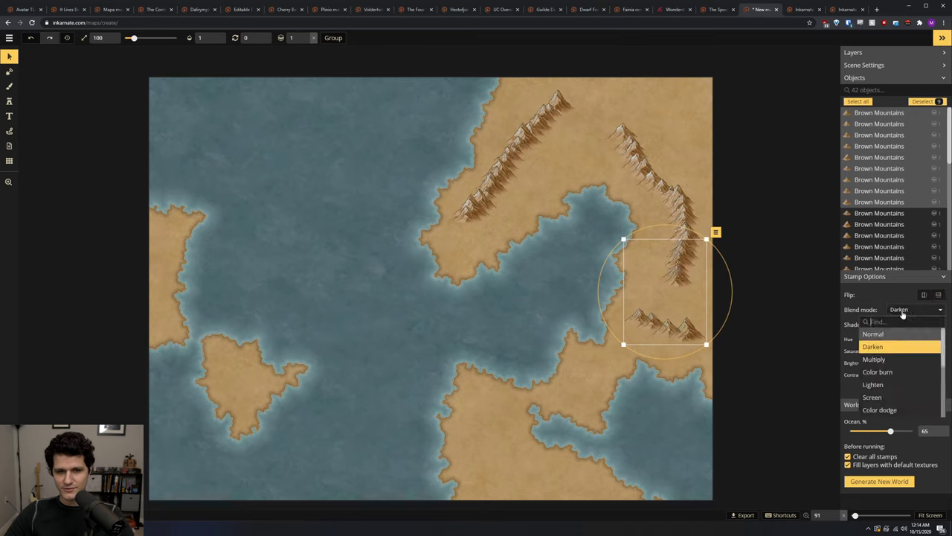
pyautogui.press('Up')
pyautogui.press('Return')
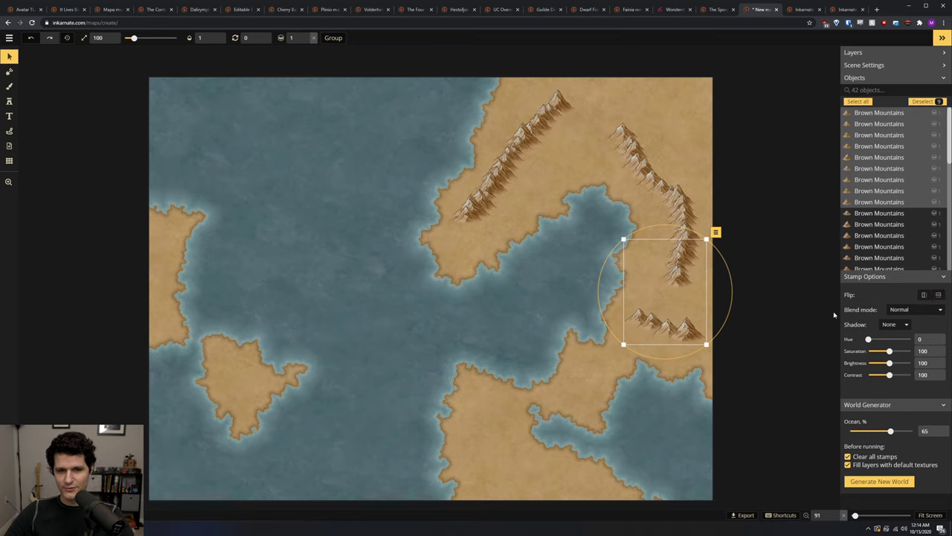
# Set the mountains' shadow to Layer, preview hue shifts, then reset colour to defaults
pyautogui.click(901, 328)
pyautogui.click(855, 351)
pyautogui.scroll(2, 688, 306)
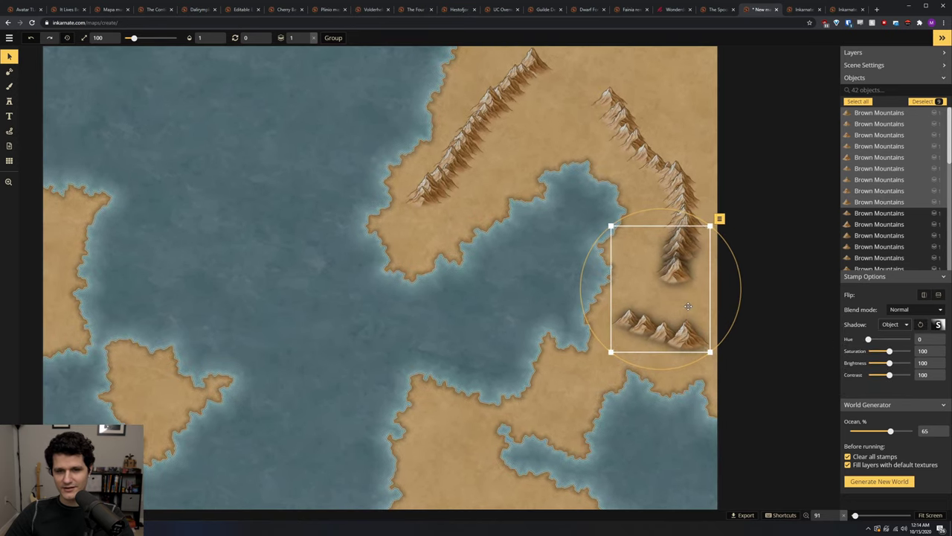
pyautogui.scroll(2, 689, 305)
pyautogui.click(892, 326)
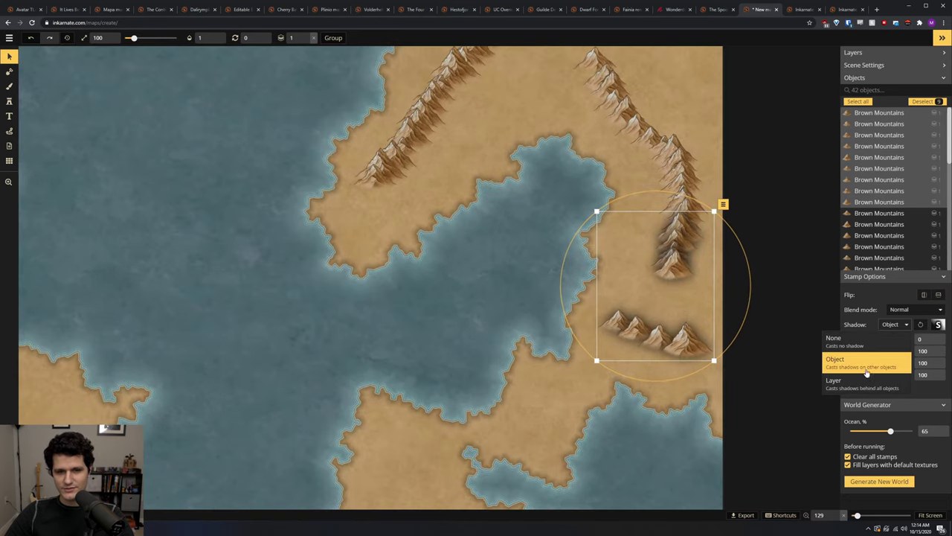
pyautogui.click(861, 384)
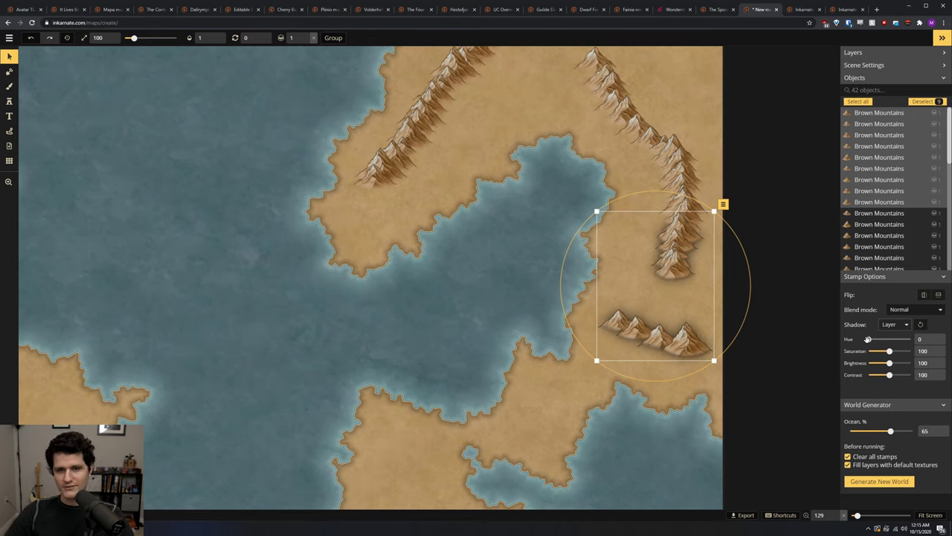
pyautogui.moveTo(867, 339); pyautogui.dragTo(899, 374)
pyautogui.click(925, 389)
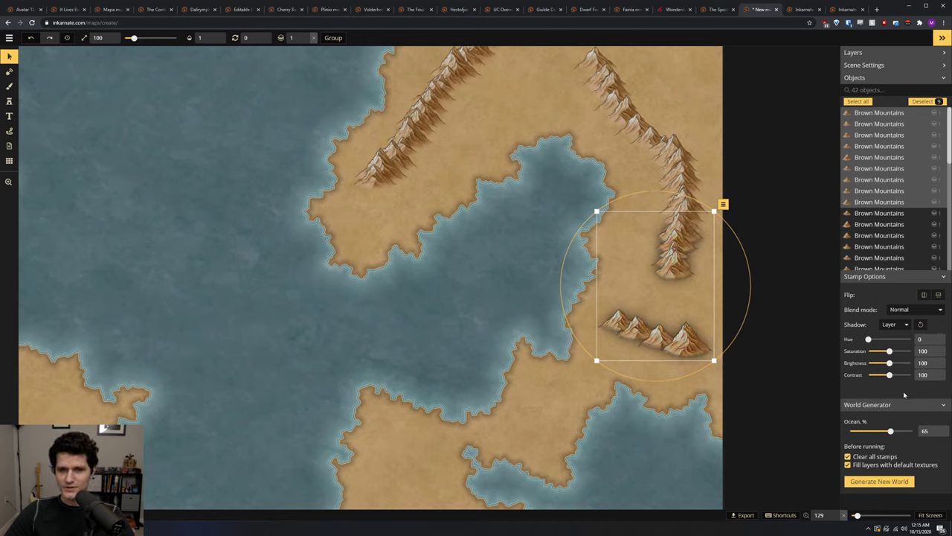
# Try a stronger layer shadow blur, then reset the layer shadows to their default values
pyautogui.click(908, 67)
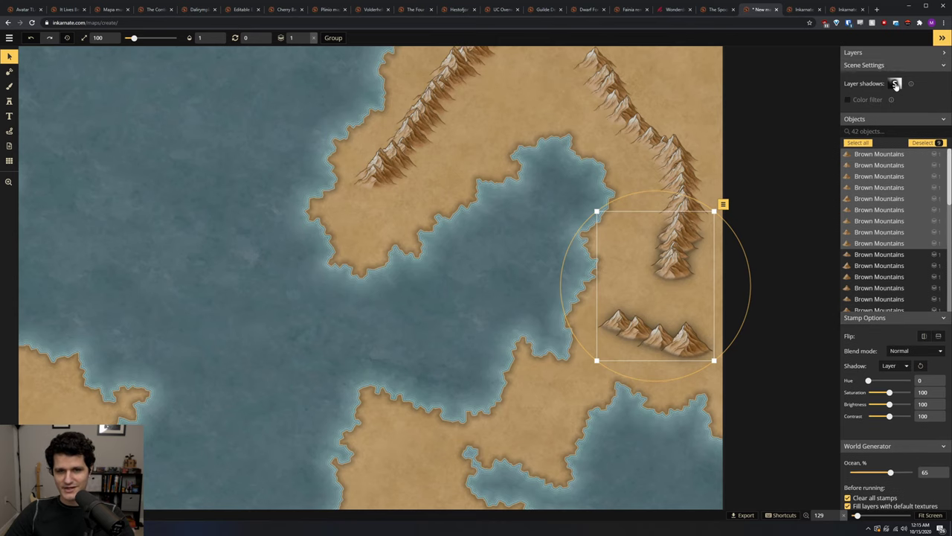
pyautogui.click(896, 85)
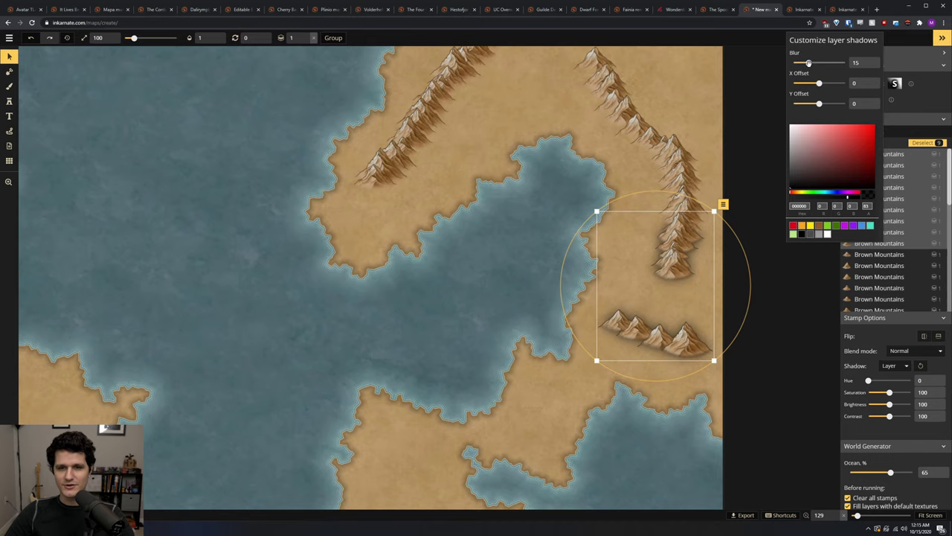
pyautogui.moveTo(808, 62); pyautogui.dragTo(822, 103)
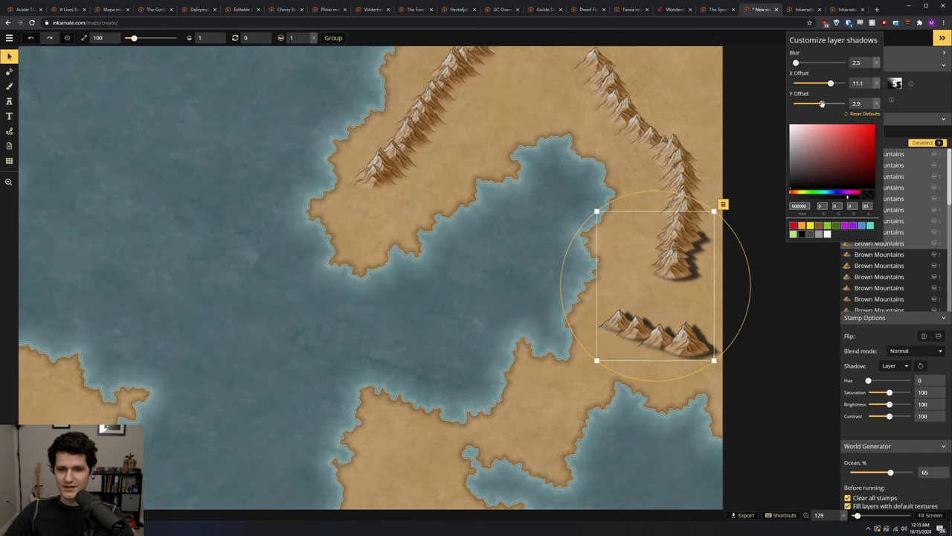
pyautogui.click(864, 113)
pyautogui.click(899, 131)
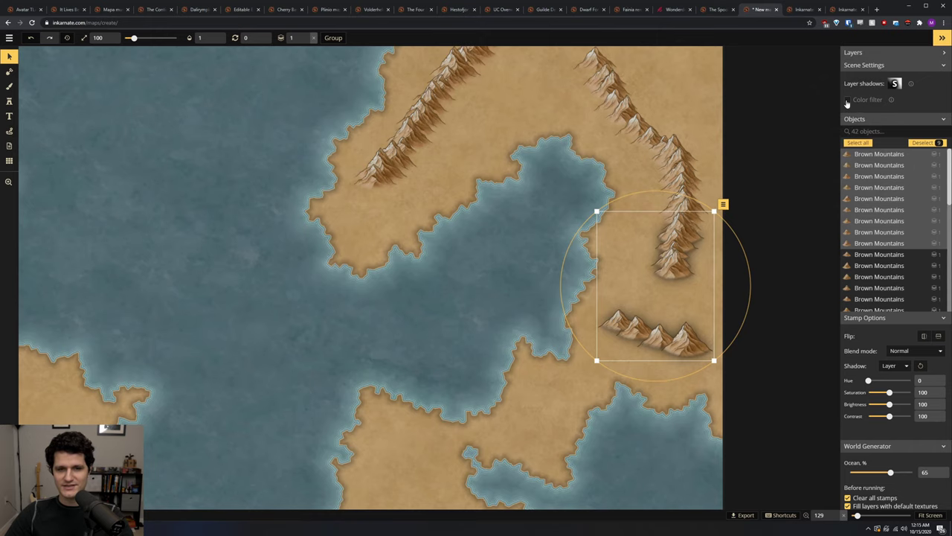
# Try the Saturation colour filter at higher intensity, turn it off, and show the map layers list
pyautogui.click(847, 100)
pyautogui.click(888, 116)
pyautogui.click(889, 140)
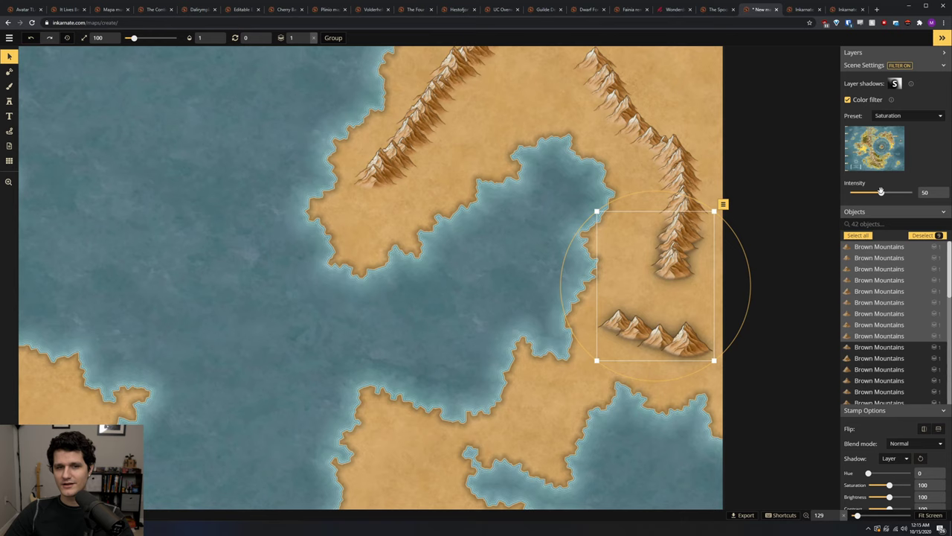
pyautogui.moveTo(881, 192); pyautogui.dragTo(935, 192)
pyautogui.click(848, 100)
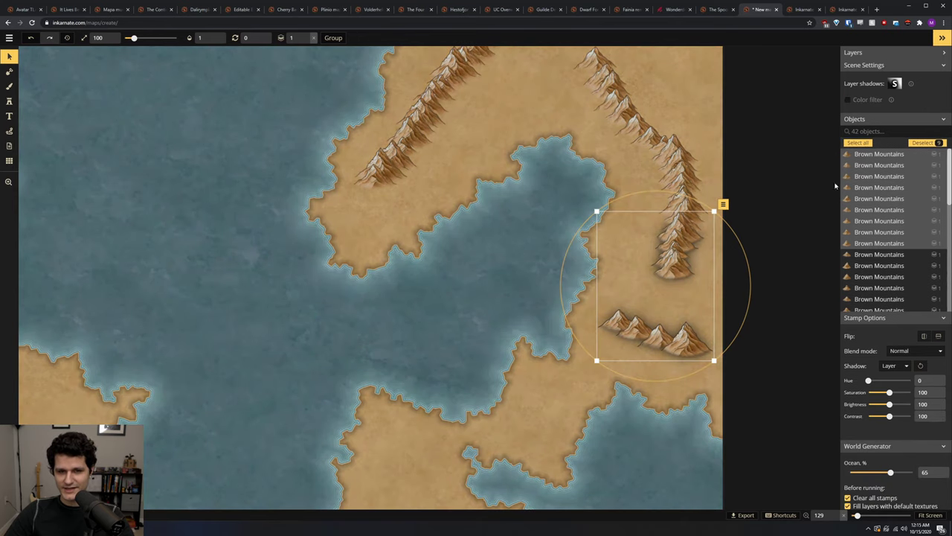
pyautogui.click(868, 55)
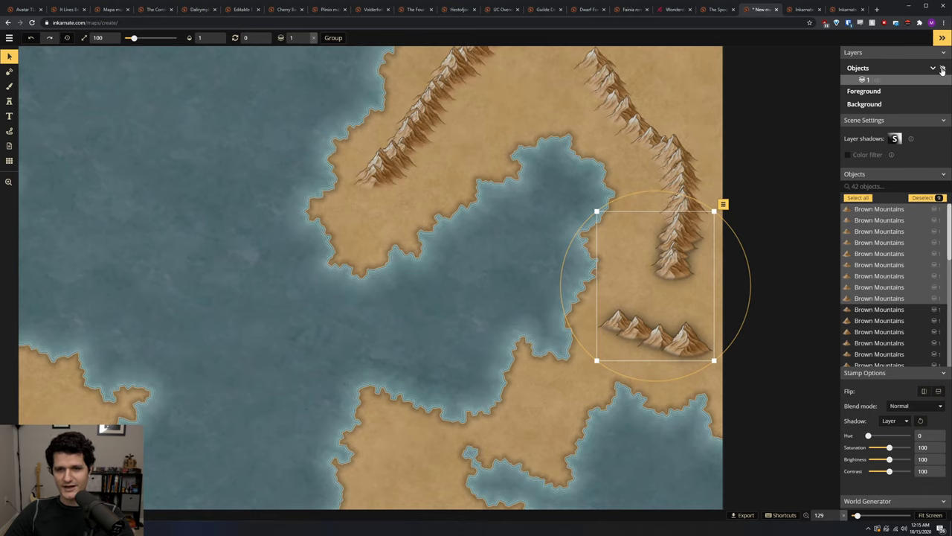
# Hide and re-show the Objects and Foreground layers to check their contents
pyautogui.click(943, 69)
pyautogui.click(943, 69)
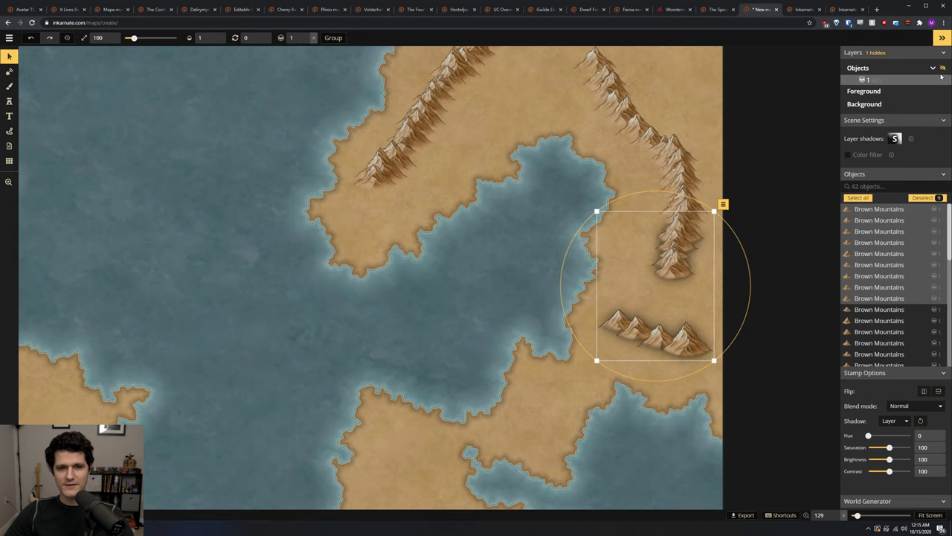
pyautogui.click(942, 92)
pyautogui.click(942, 91)
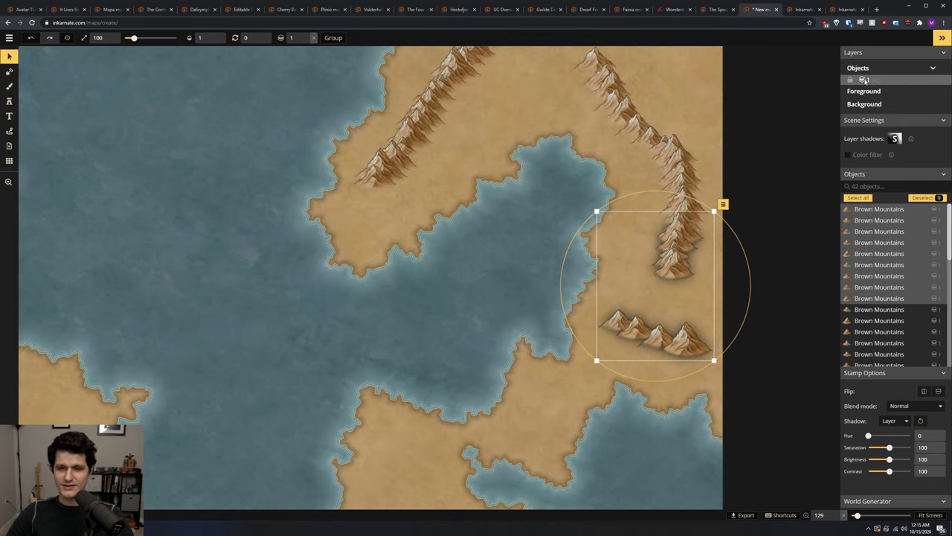
# Select a single lower-right mountain peak and move it up onto a new layer 2
pyautogui.click(761, 291)
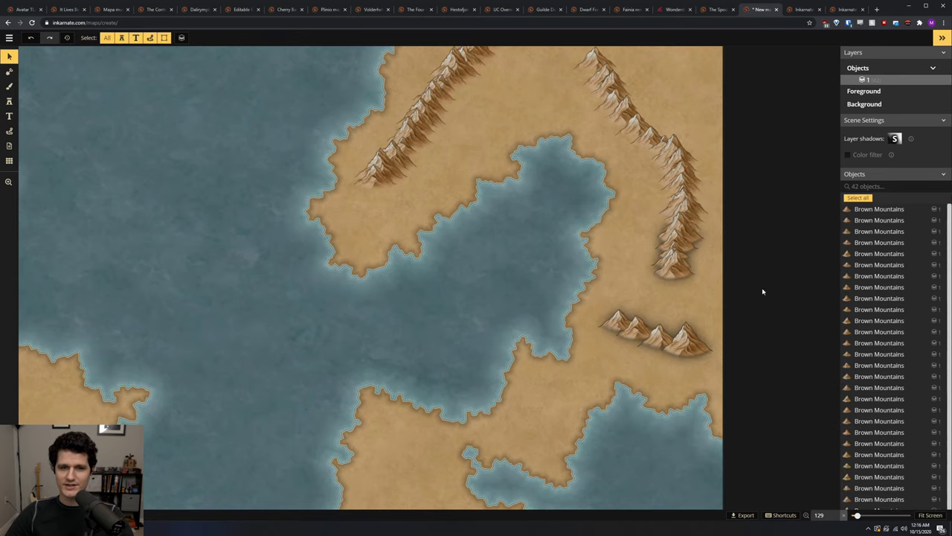
pyautogui.click(682, 345)
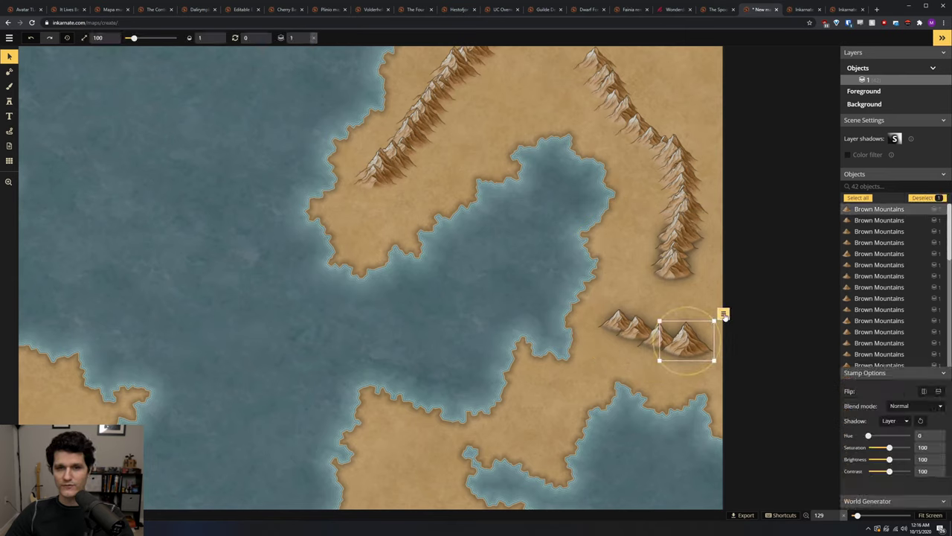
pyautogui.click(723, 314)
pyautogui.click(744, 351)
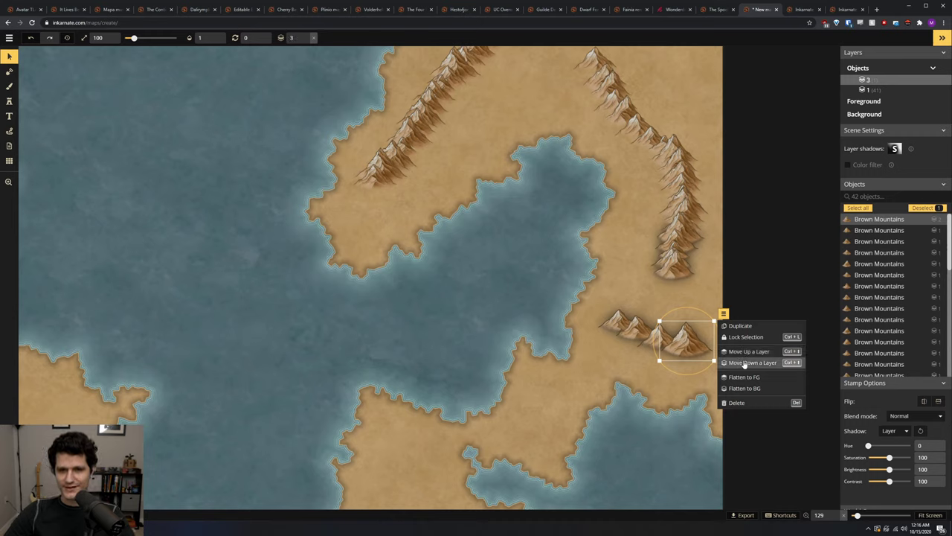
pyautogui.click(765, 313)
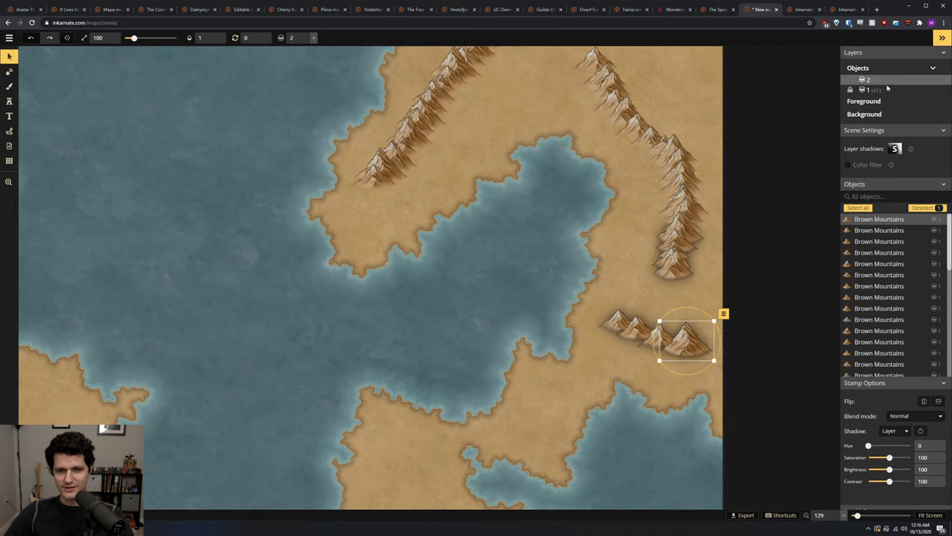
# Lock layer 2 and make layer 1 the working layer again
pyautogui.click(850, 79)
pyautogui.click(706, 337)
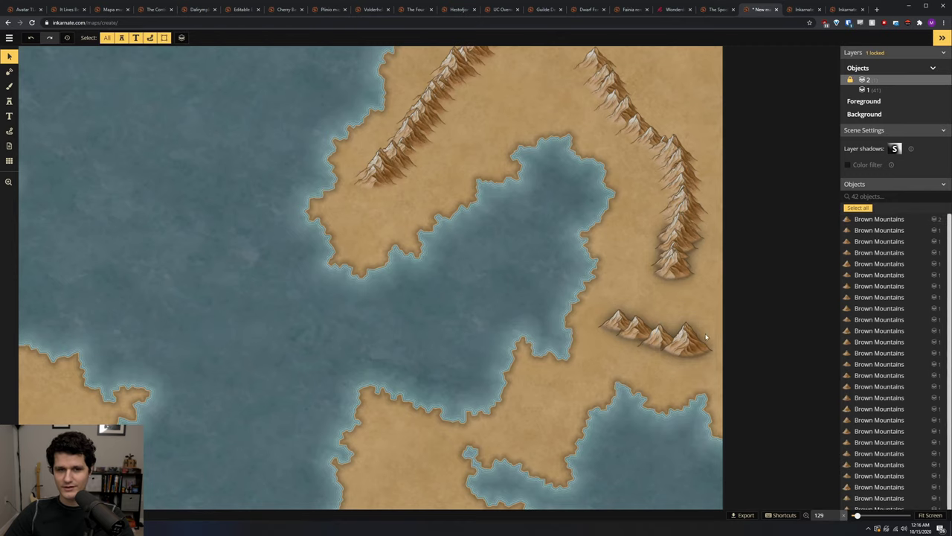
pyautogui.click(691, 338)
pyautogui.click(715, 306)
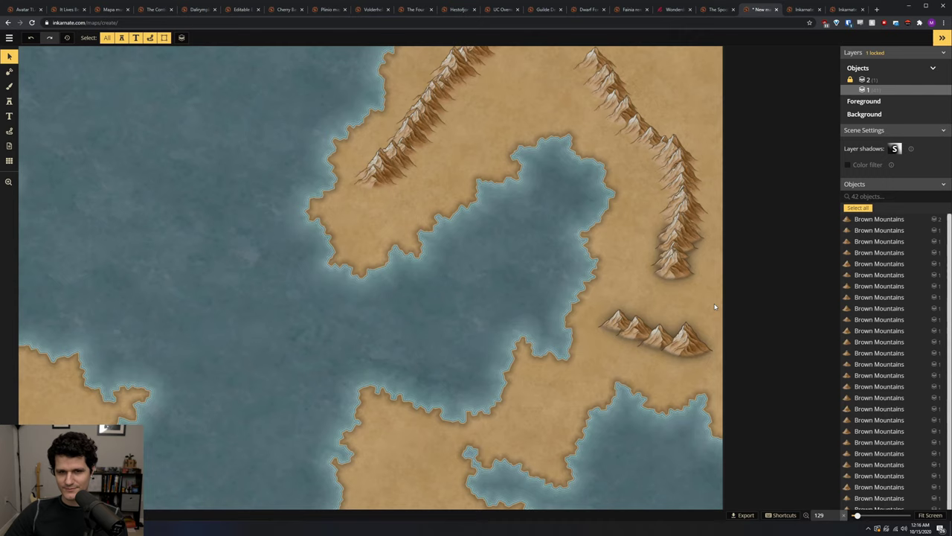
# Duplicate the nine right-coast mountain stamps and move the copies to the lake's northern shore
pyautogui.moveTo(719, 364); pyautogui.dragTo(583, 243)
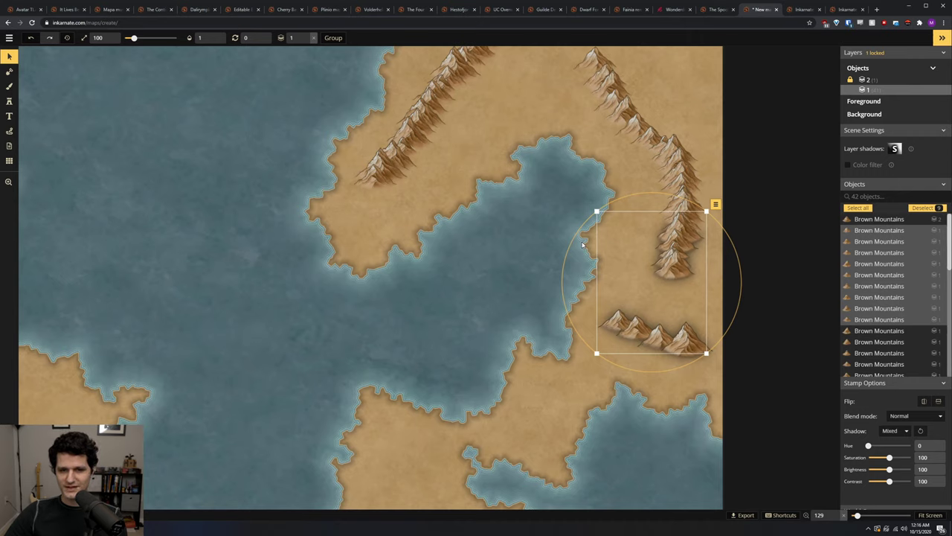
pyautogui.click(716, 205)
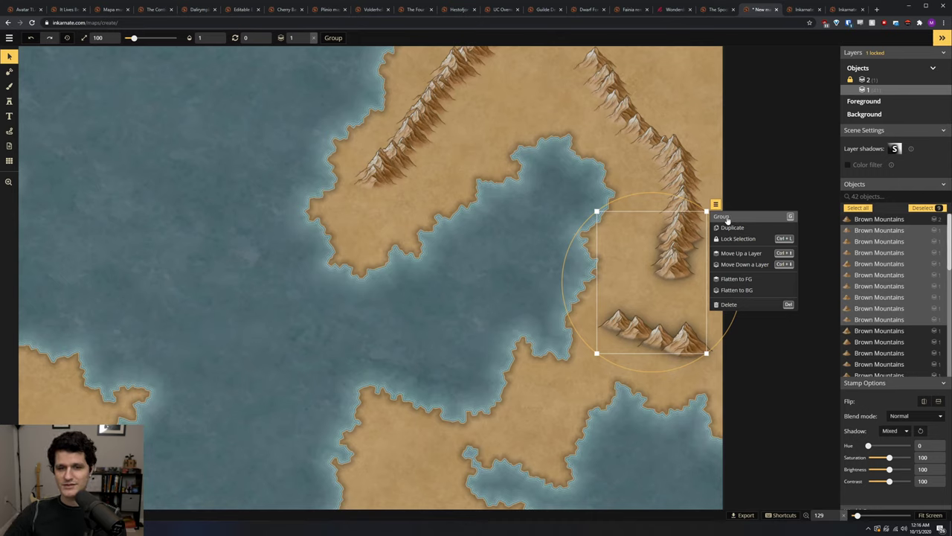
pyautogui.click(732, 228)
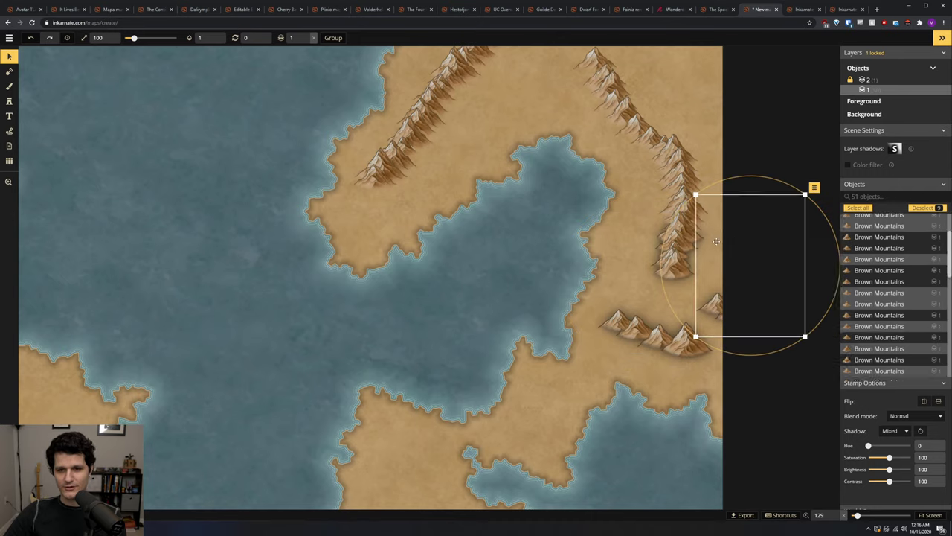
pyautogui.moveTo(716, 241); pyautogui.dragTo(453, 226)
pyautogui.click(545, 172)
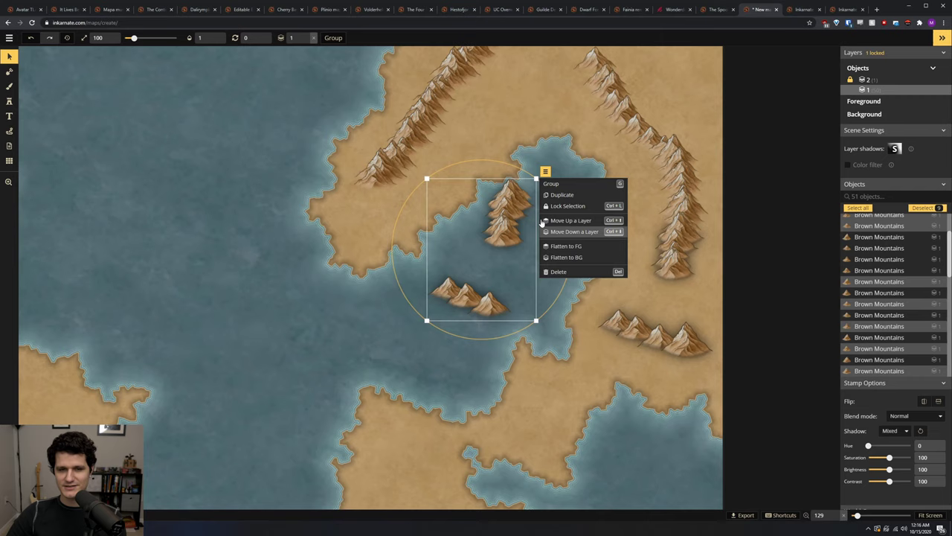
pyautogui.click(515, 212)
pyautogui.moveTo(515, 211); pyautogui.dragTo(506, 149)
# Try Flatten to BG on the copies, undo it, deselect, and fit the map to screen
pyautogui.click(541, 116)
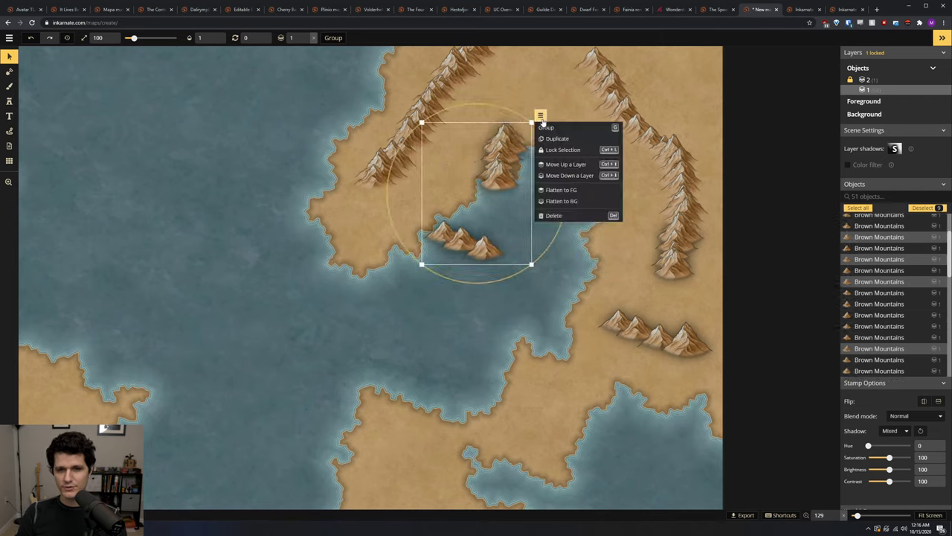
pyautogui.click(561, 200)
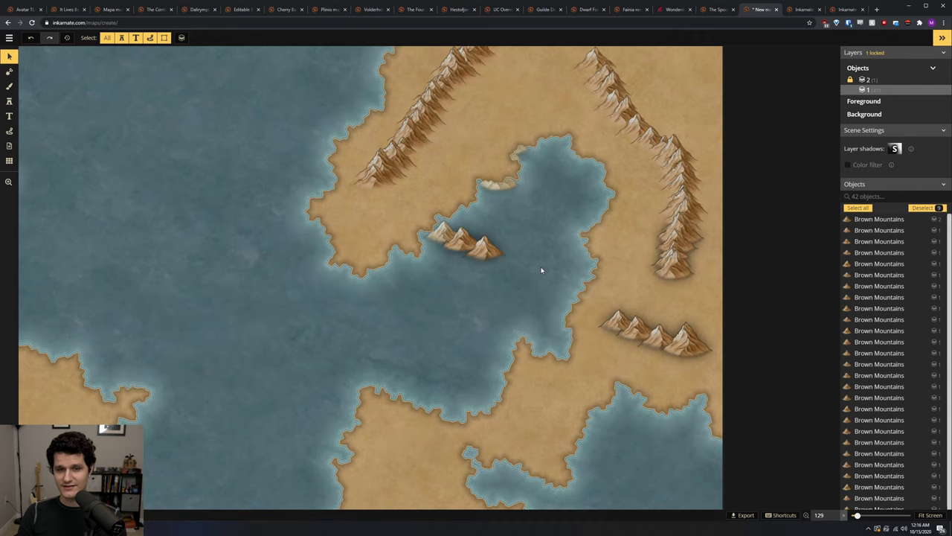
pyautogui.hotkey('ctrl', 'z')
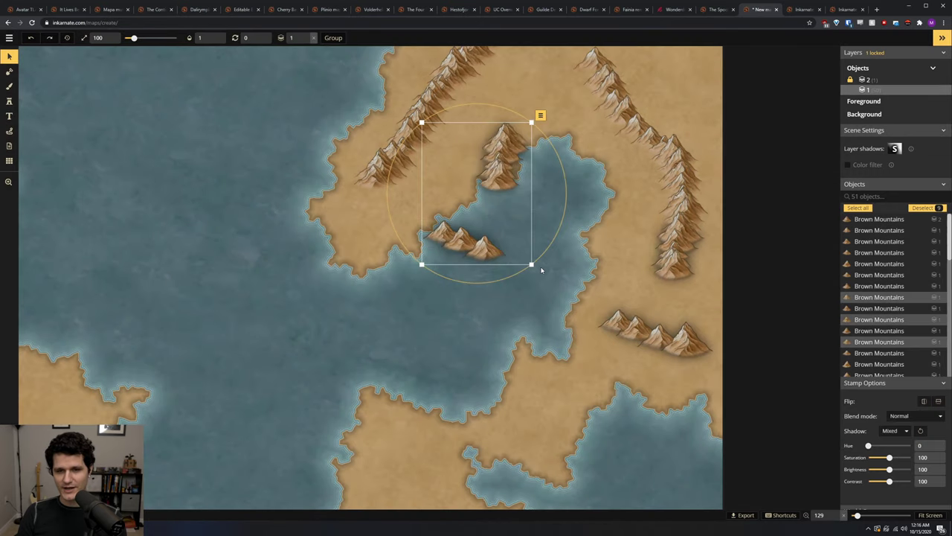
pyautogui.click(569, 279)
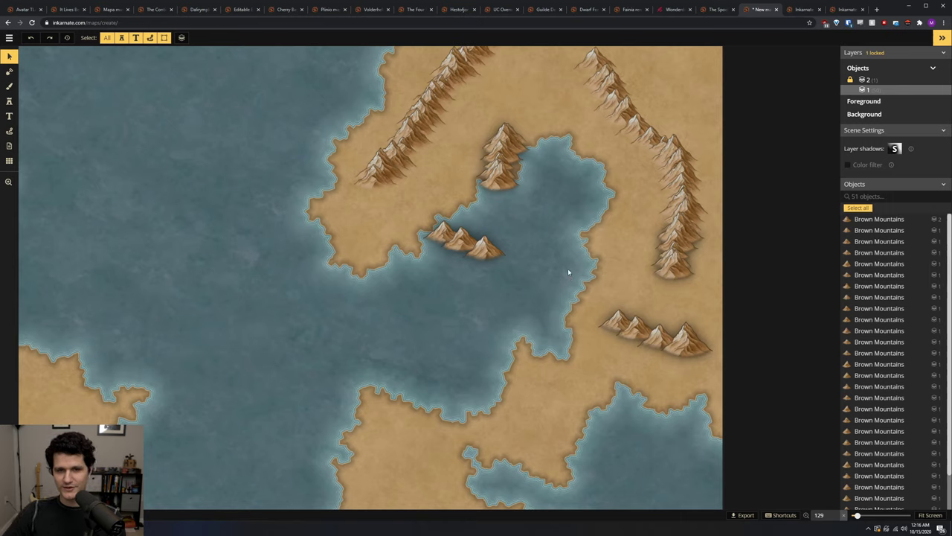
pyautogui.click(927, 516)
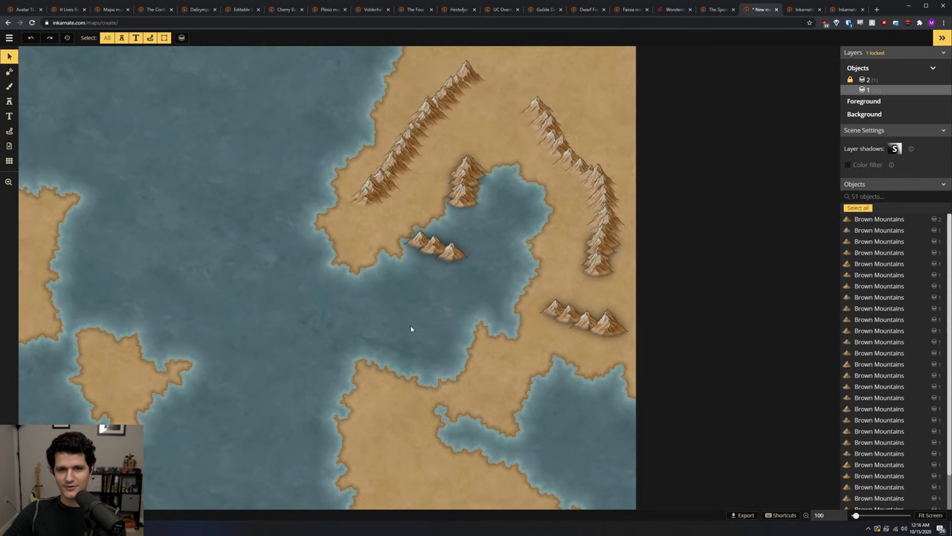
pyautogui.scroll(-2, 447, 327)
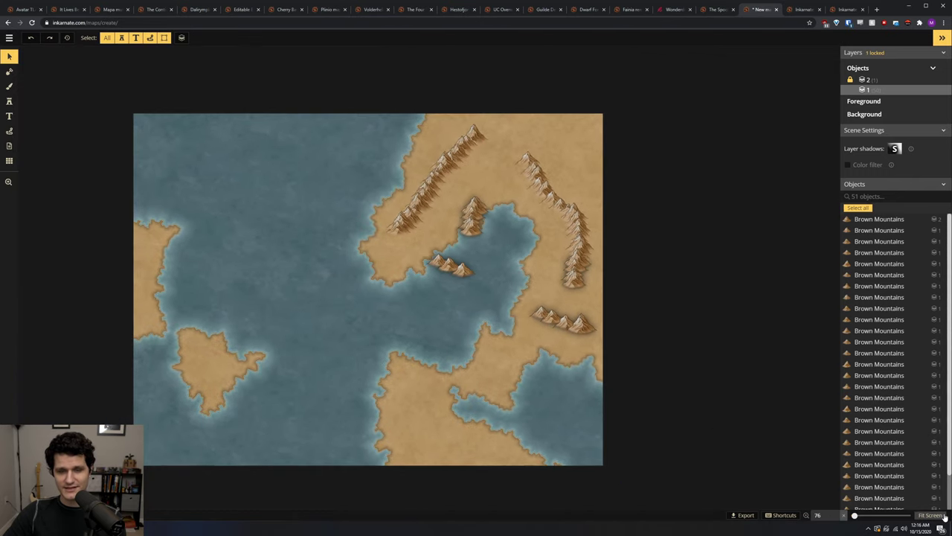
pyautogui.click(927, 516)
pyautogui.moveTo(855, 516); pyautogui.dragTo(855, 515)
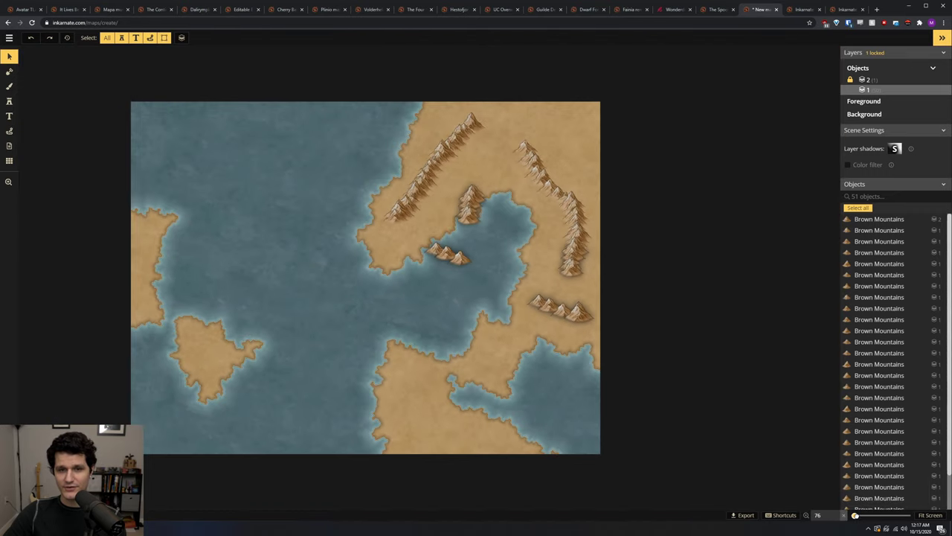
pyautogui.click(784, 514)
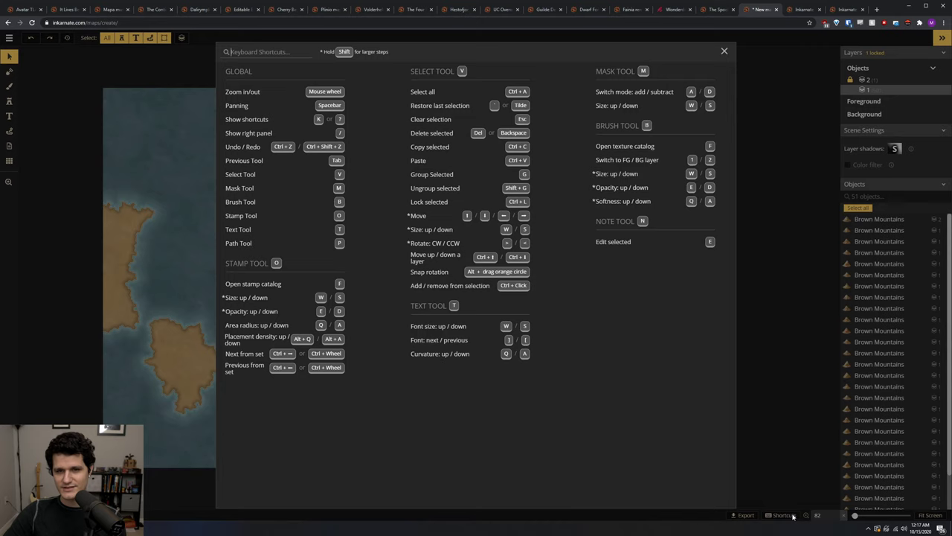
pyautogui.click(777, 439)
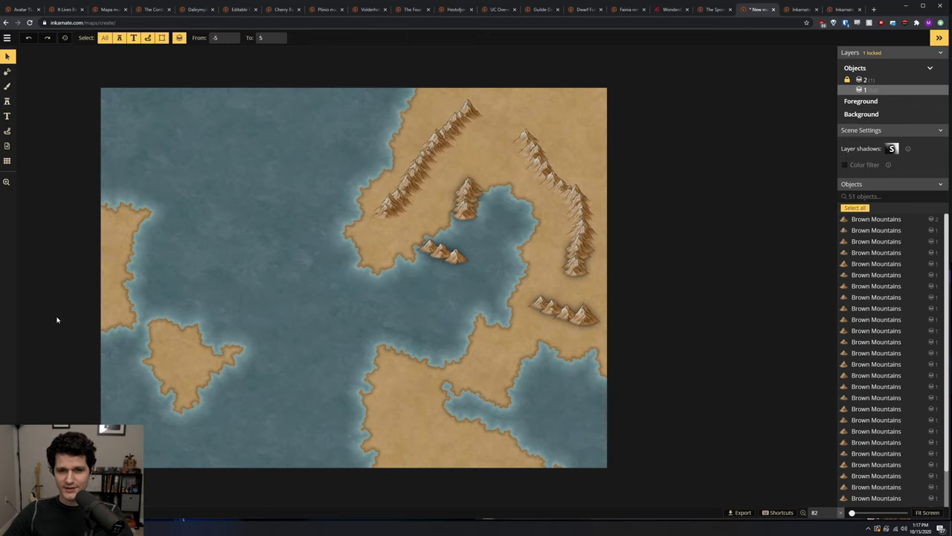
pyautogui.click(64, 38)
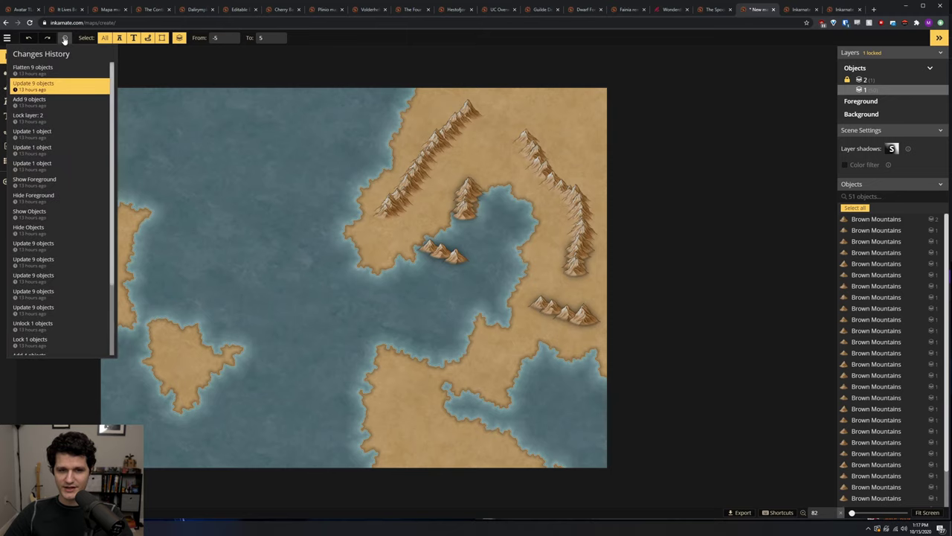
pyautogui.click(64, 39)
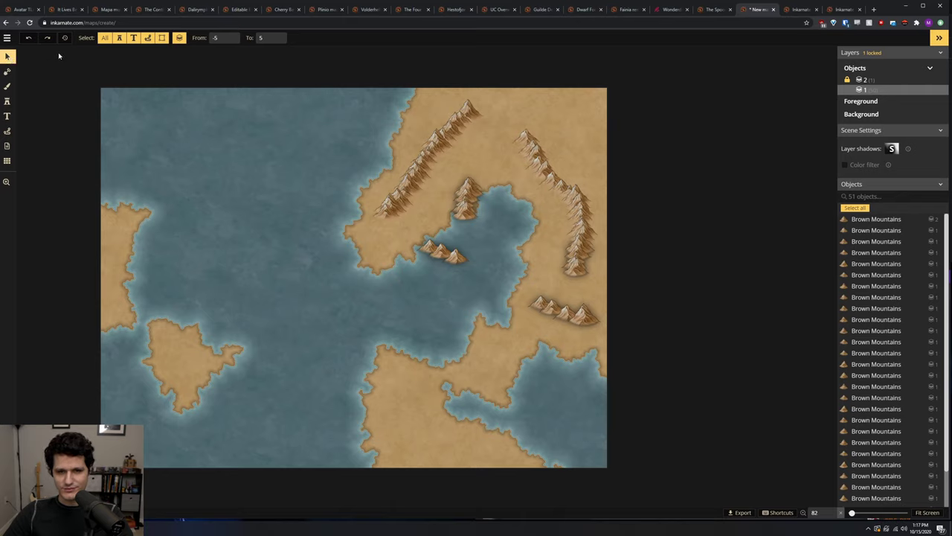
pyautogui.click(119, 38)
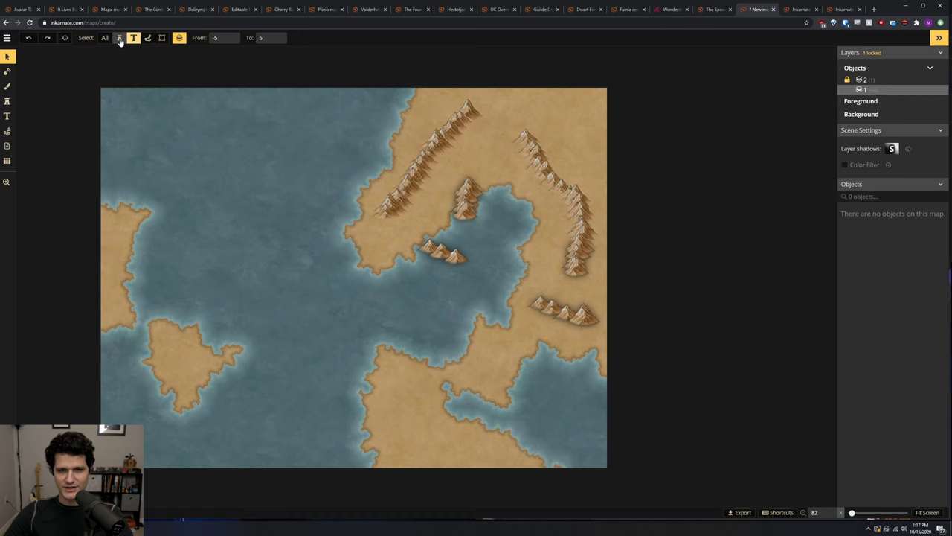
pyautogui.click(119, 38)
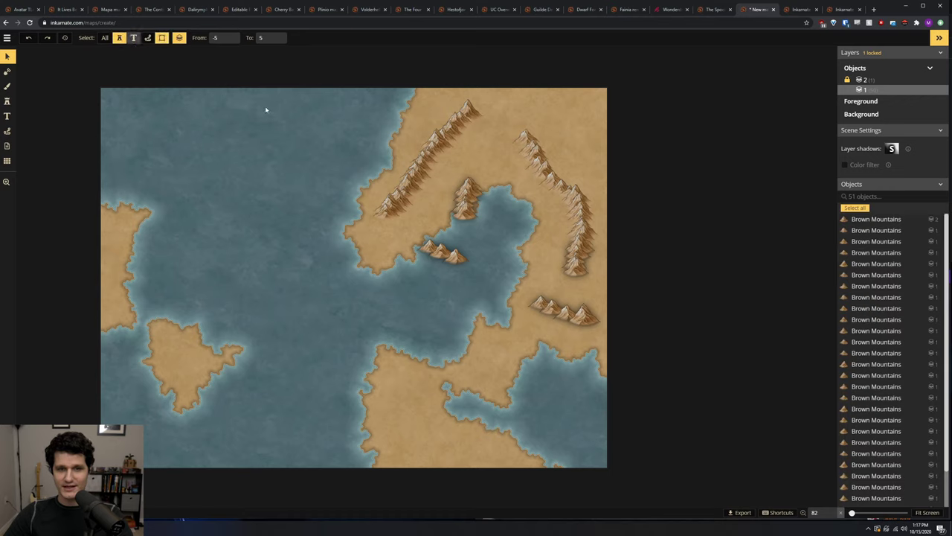
pyautogui.click(119, 38)
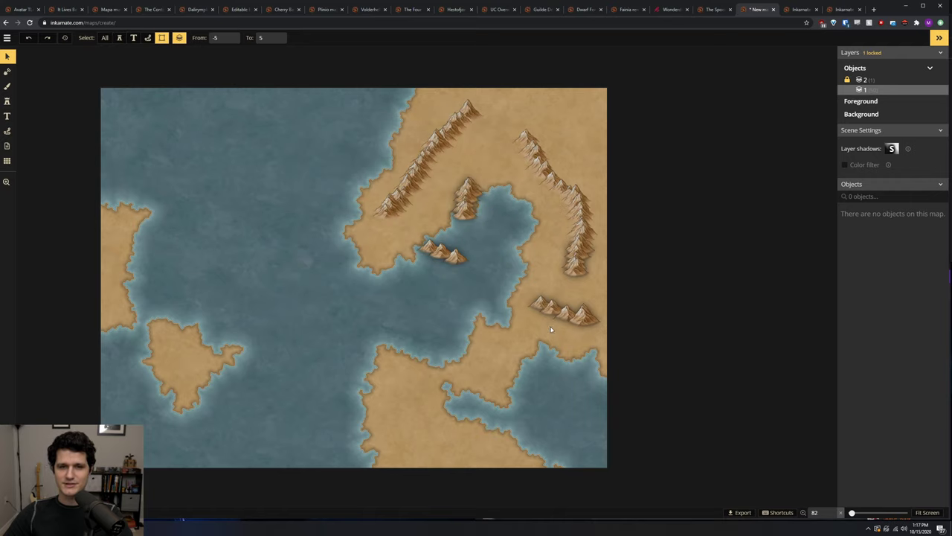
pyautogui.moveTo(366, 136); pyautogui.dragTo(577, 310)
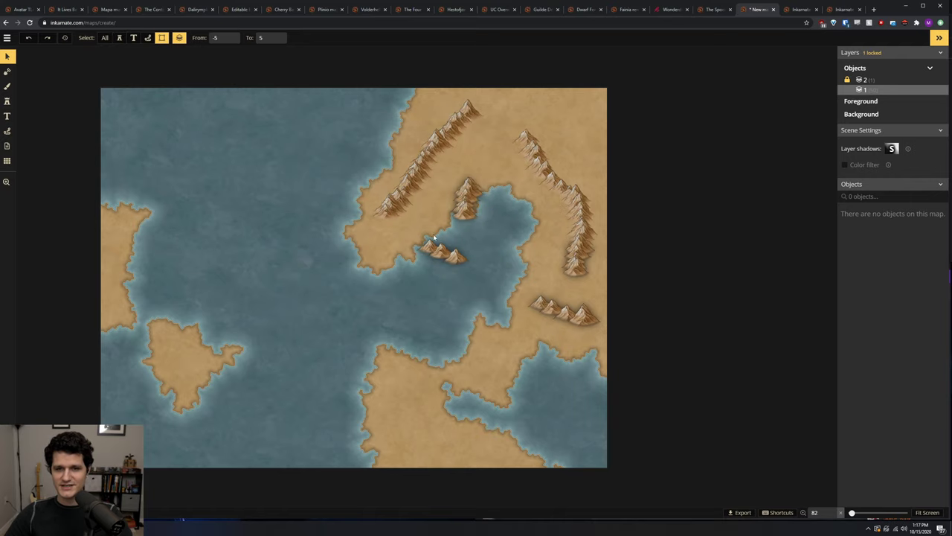
pyautogui.click(104, 38)
pyautogui.moveTo(341, 111); pyautogui.dragTo(539, 301)
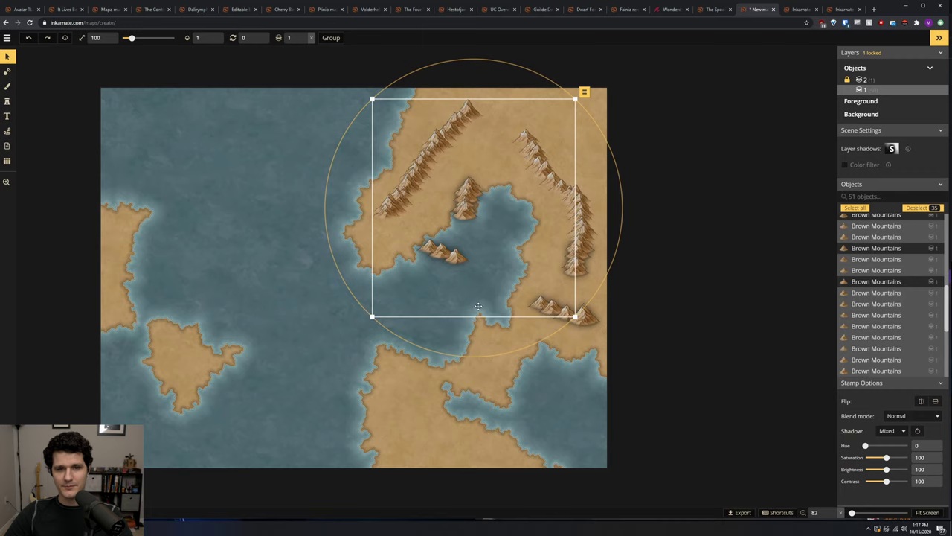
pyautogui.click(230, 200)
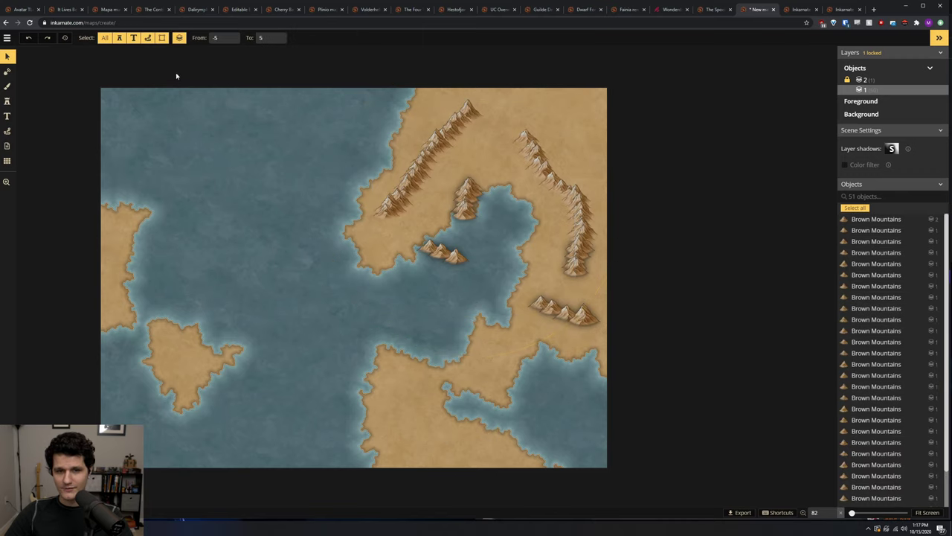
pyautogui.click(179, 38)
pyautogui.click(180, 39)
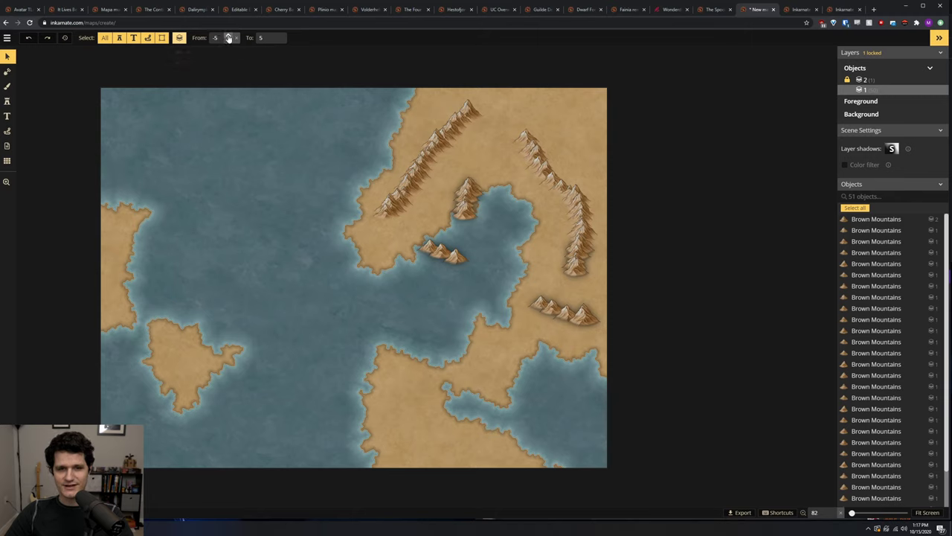
pyautogui.click(229, 37)
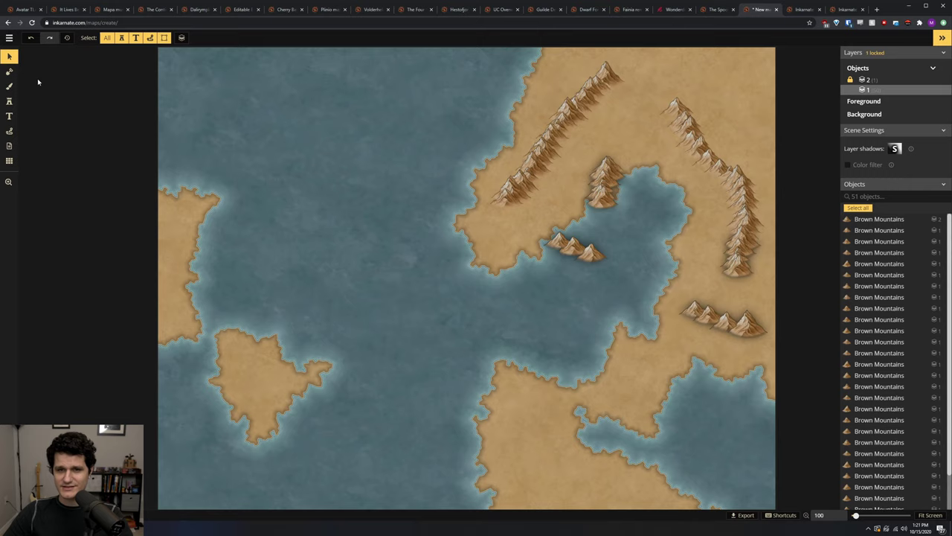
# Paint a small blob-shaped land island into the upper-left sea
pyautogui.click(10, 71)
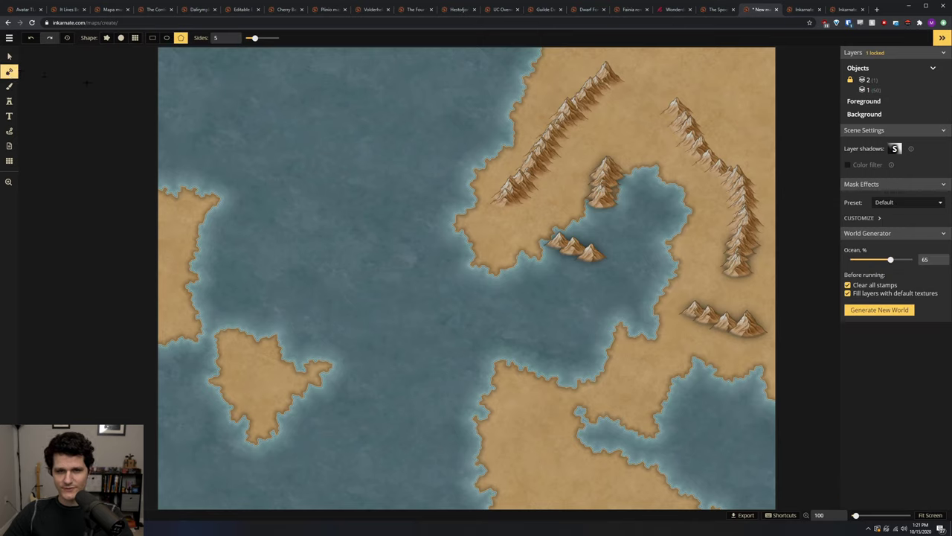
pyautogui.click(107, 37)
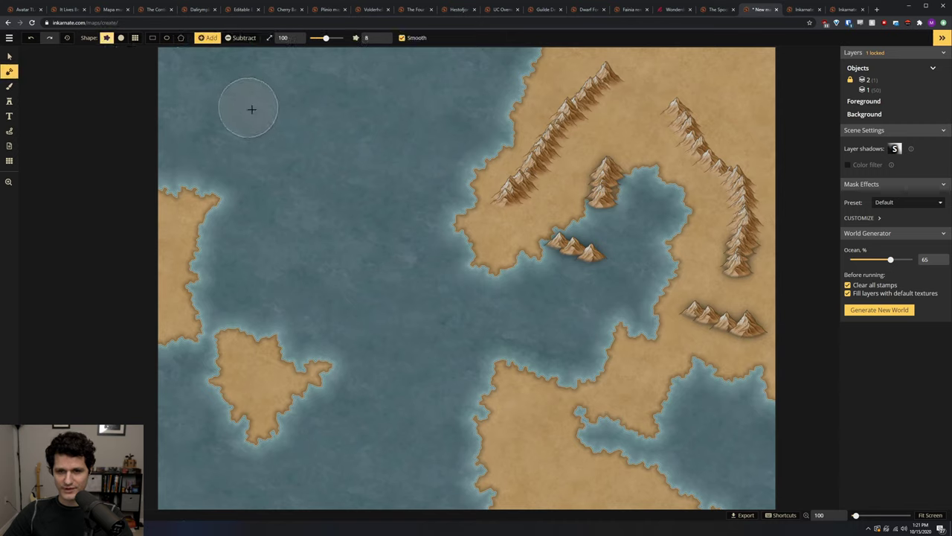
pyautogui.moveTo(305, 132); pyautogui.dragTo(333, 138)
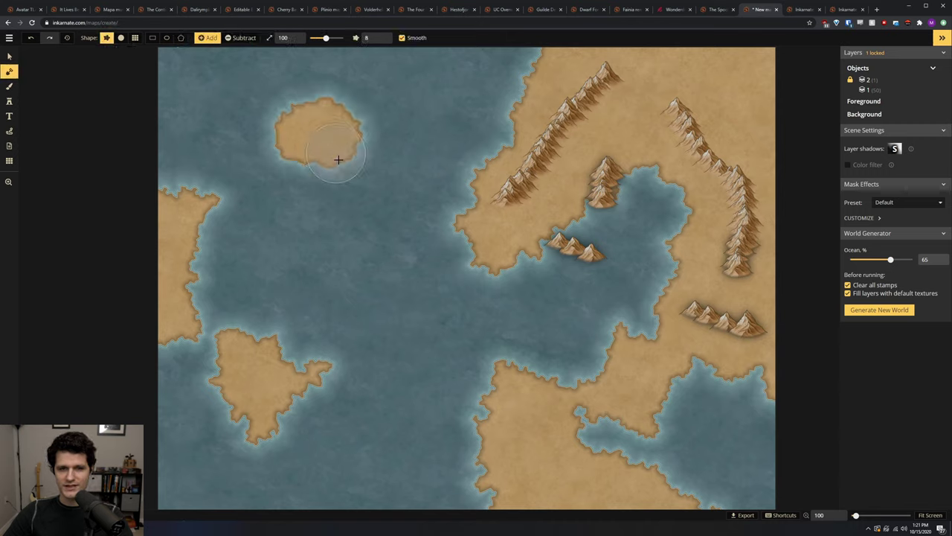
# Test-erase a bite from the new island with a size-30 brush, then undo and restore Add at 100
pyautogui.press('x')
pyautogui.press('[')
pyautogui.press('[')
pyautogui.press('[')
pyautogui.press('[')
pyautogui.press('[')
pyautogui.press('[')
pyautogui.press('[')
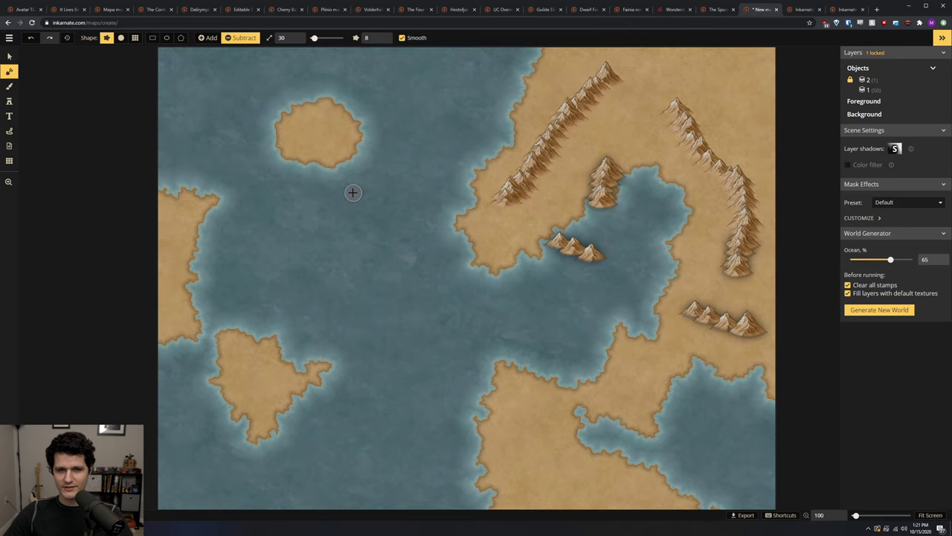
pyautogui.moveTo(340, 170); pyautogui.dragTo(354, 148)
pyautogui.hotkey('ctrl', 'z')
pyautogui.press('x')
pyautogui.press(']')
pyautogui.press(']')
pyautogui.press(']')
pyautogui.press(']')
pyautogui.press(']')
pyautogui.press(']')
pyautogui.press(']')
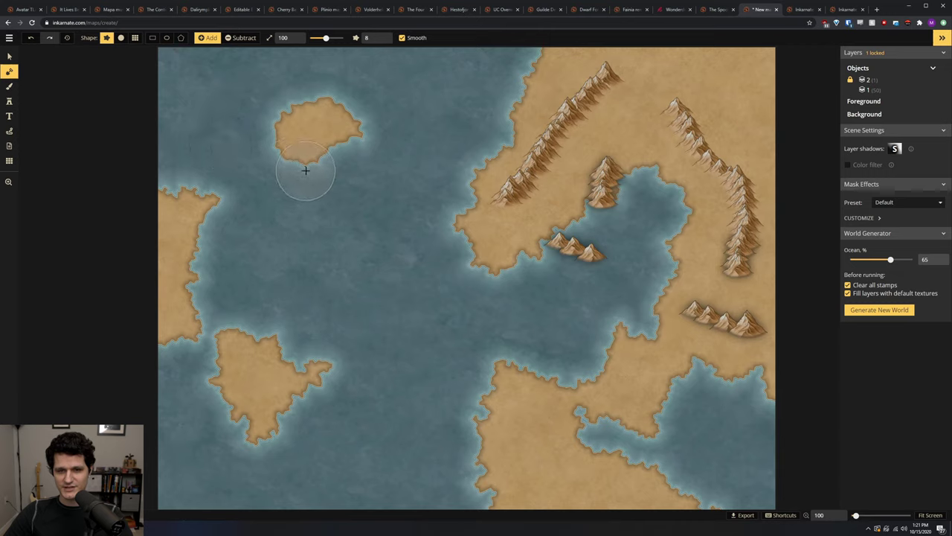
pyautogui.click(135, 37)
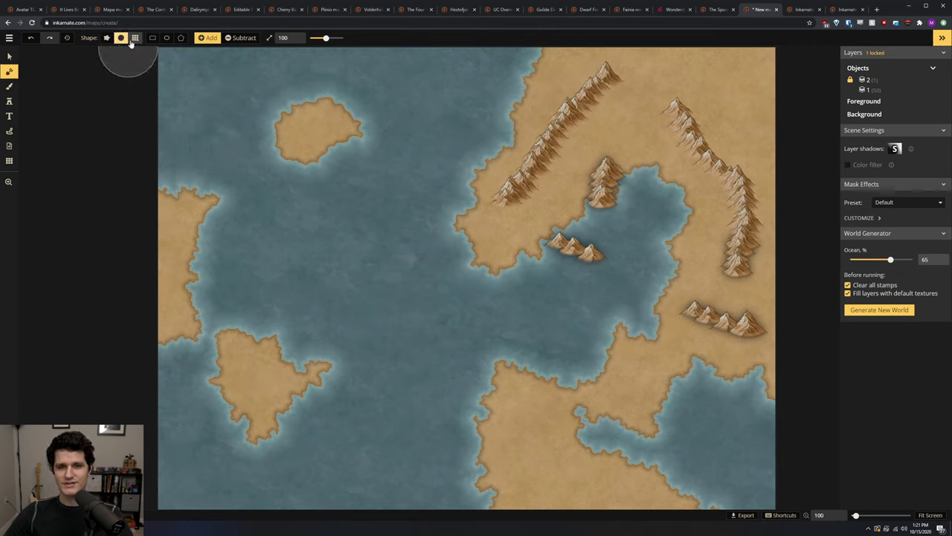
pyautogui.click(106, 37)
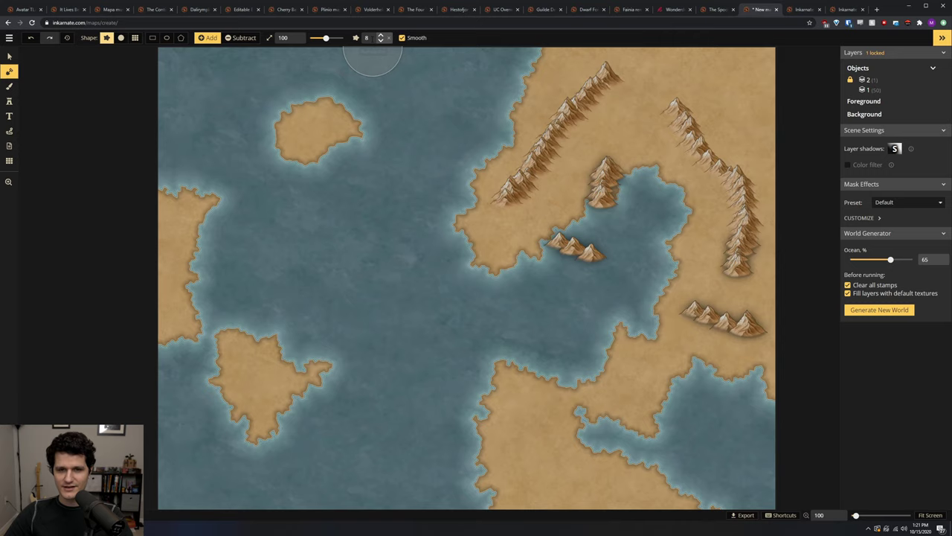
# Set Feature Size to 4, turn off Smooth, and paint three small round islands in the western sea
pyautogui.click(366, 37)
pyautogui.moveTo(348, 66); pyautogui.dragTo(340, 66)
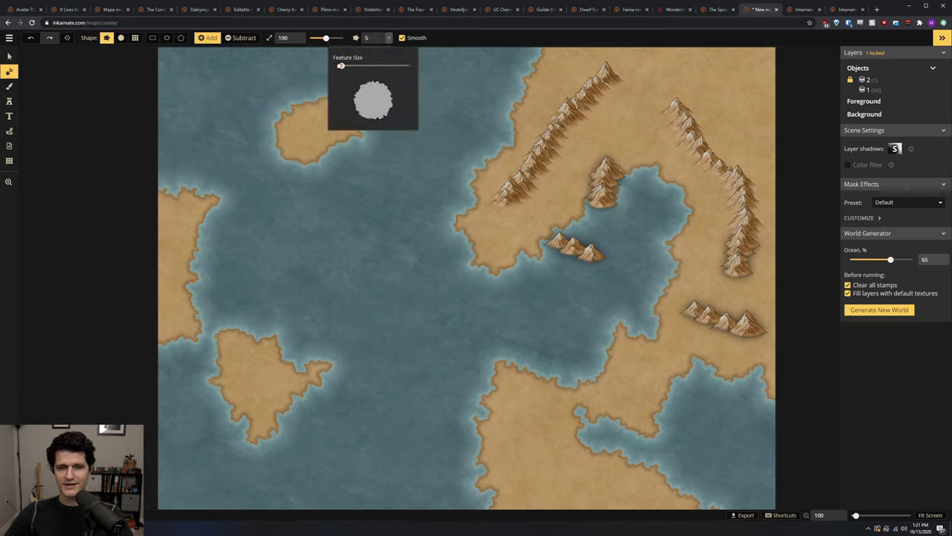
pyautogui.click(345, 211)
pyautogui.moveTo(345, 210); pyautogui.dragTo(363, 212)
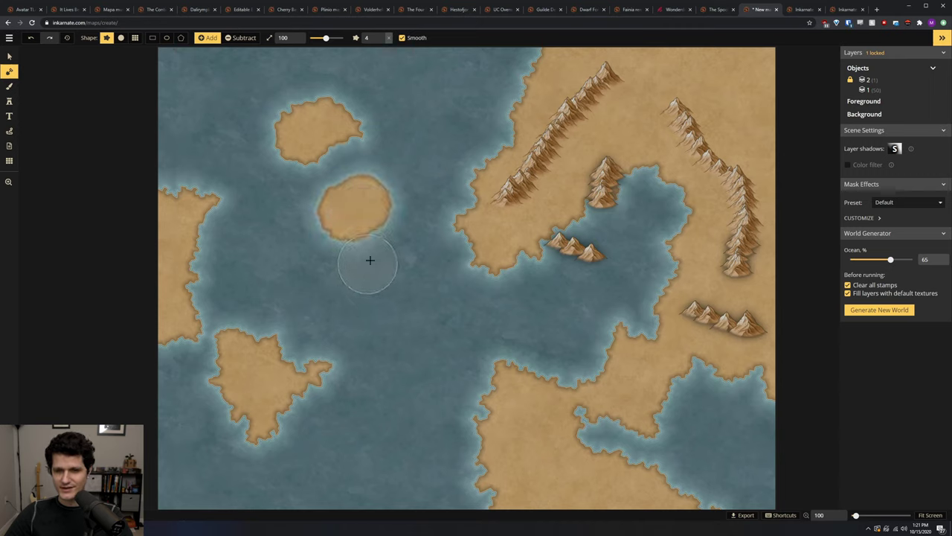
pyautogui.click(402, 38)
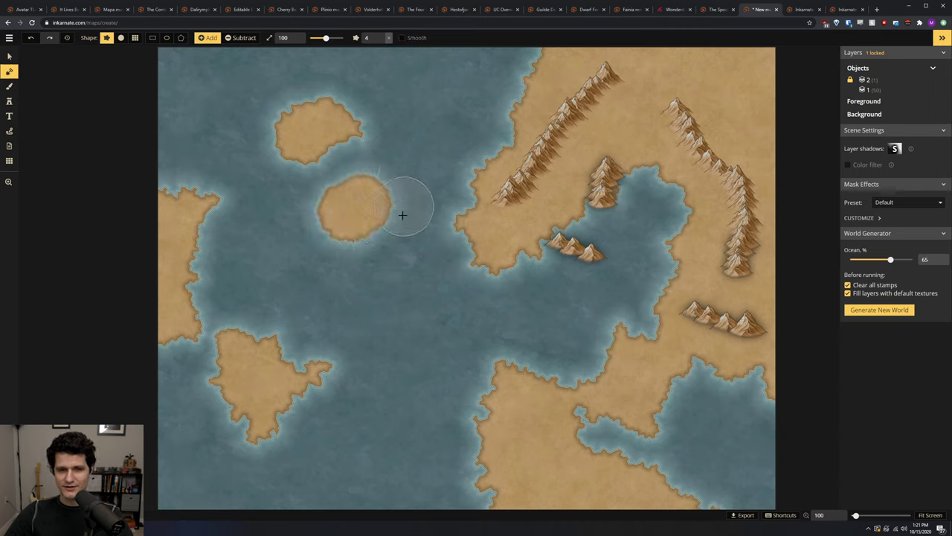
pyautogui.click(393, 276)
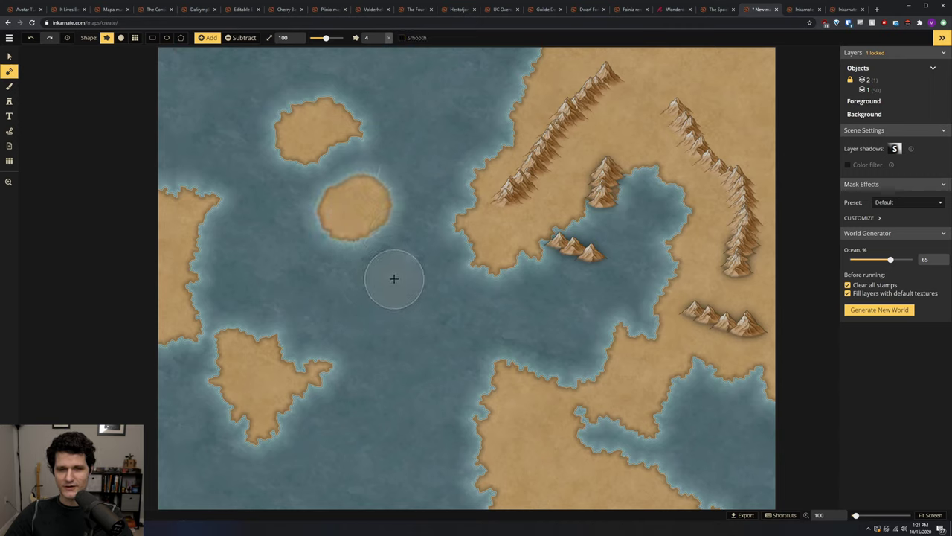
pyautogui.click(298, 281)
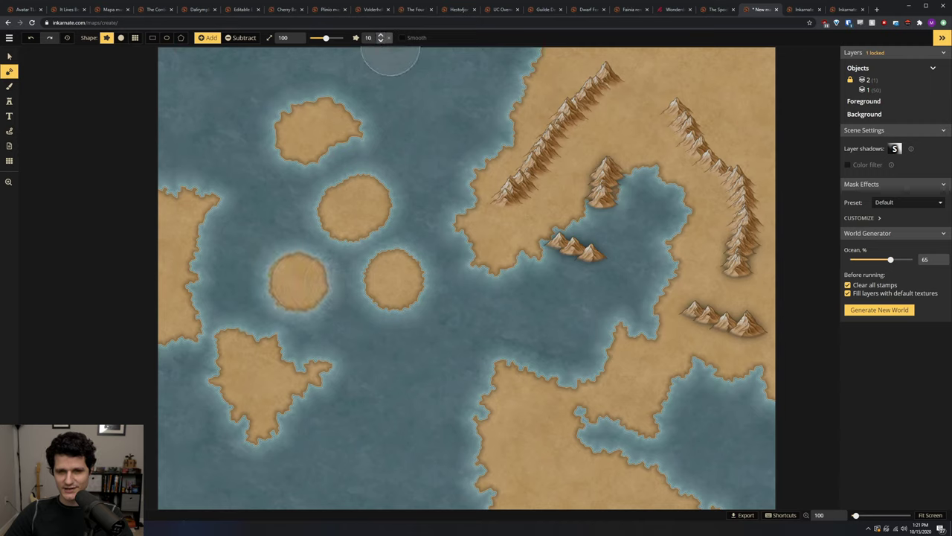
# Paint test islands with the round and tiled grid shapes, then erase the two upper-left ones
pyautogui.click(120, 37)
pyautogui.click(214, 107)
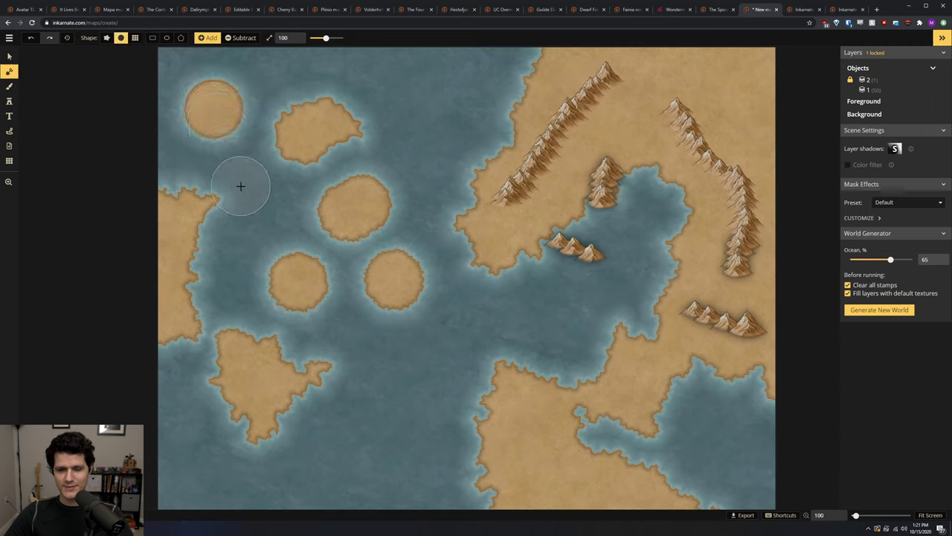
pyautogui.click(135, 37)
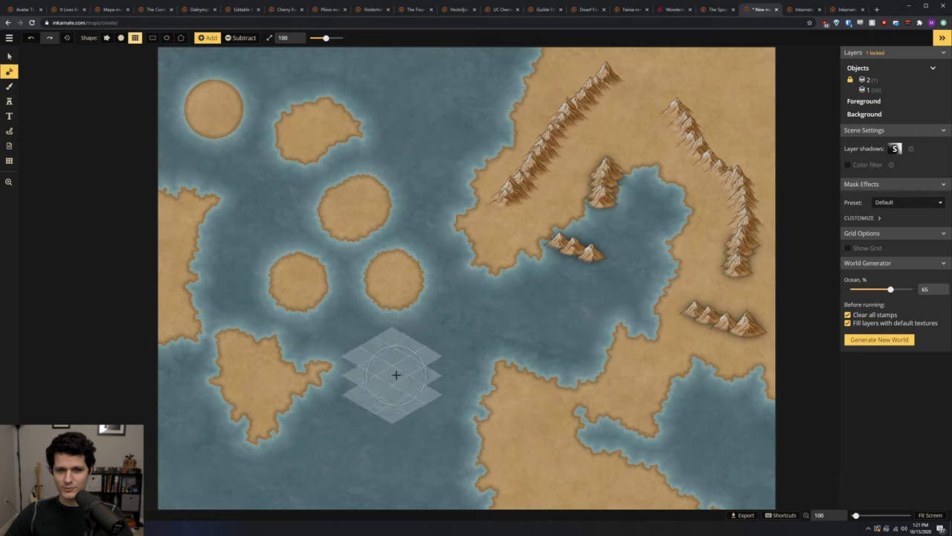
pyautogui.moveTo(396, 374); pyautogui.dragTo(389, 420)
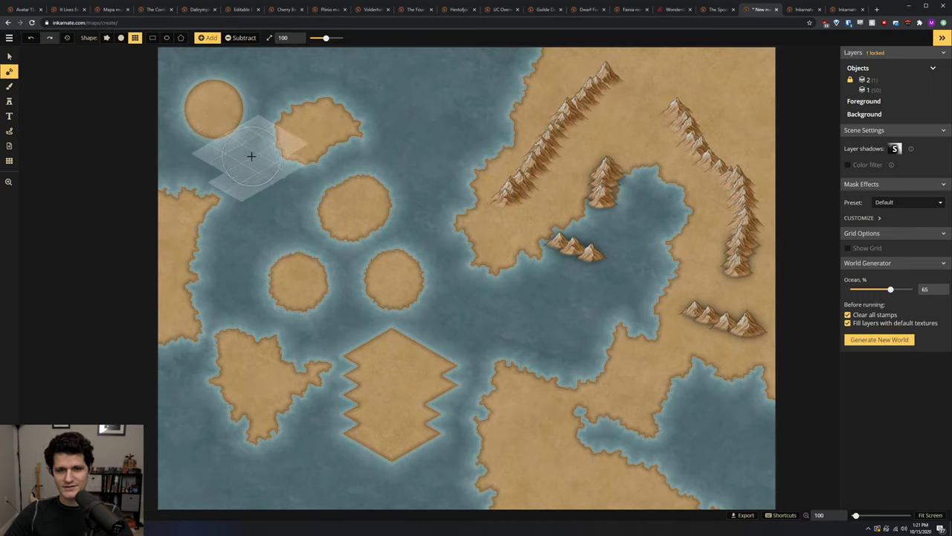
pyautogui.press('x')
pyautogui.moveTo(219, 112)
pyautogui.mouseDown()
pyautogui.moveTo(203, 83)
pyautogui.moveTo(212, 116)
pyautogui.moveTo(250, 140)
pyautogui.moveTo(246, 121)
pyautogui.moveTo(305, 107)
pyautogui.moveTo(314, 131)
pyautogui.moveTo(363, 104)
pyautogui.moveTo(374, 119)
pyautogui.moveTo(295, 162)
pyautogui.mouseUp()
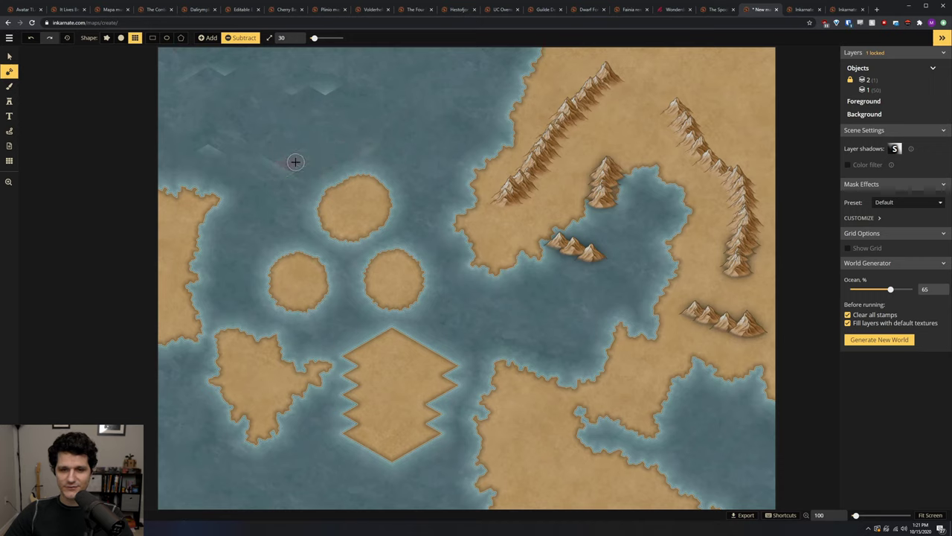
# Set the land brush size to 99 and switch to the Rectangle shape mode
pyautogui.press('x')
pyautogui.press(']')
pyautogui.press(']')
pyautogui.press(']')
pyautogui.press(']')
pyautogui.press(']')
pyautogui.press(']')
pyautogui.press(']')
pyautogui.press(']')
pyautogui.press(']')
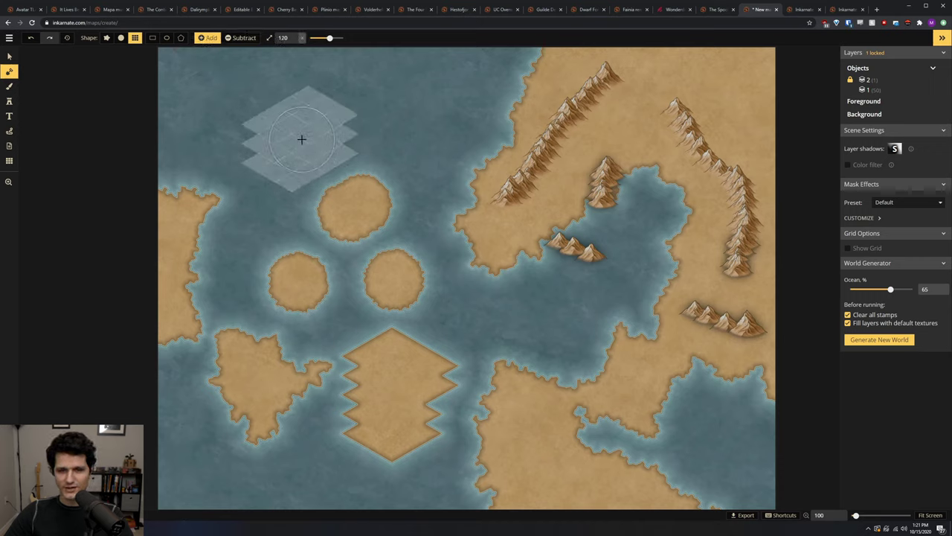
pyautogui.press(']')
pyautogui.press(']')
pyautogui.press('[')
pyautogui.press('[')
pyautogui.press('[')
pyautogui.press('[')
pyautogui.press('[')
pyautogui.press('[')
pyautogui.press('[')
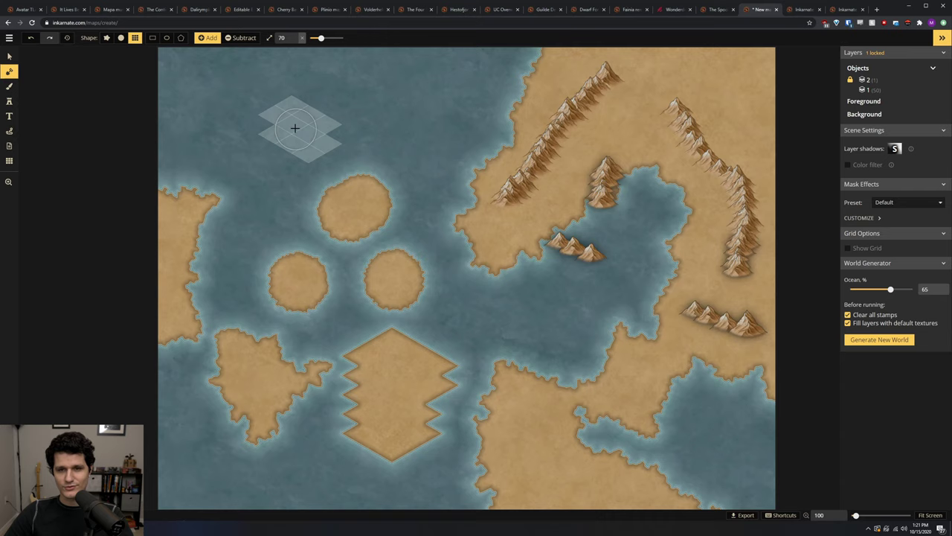
pyautogui.moveTo(320, 38); pyautogui.dragTo(327, 38)
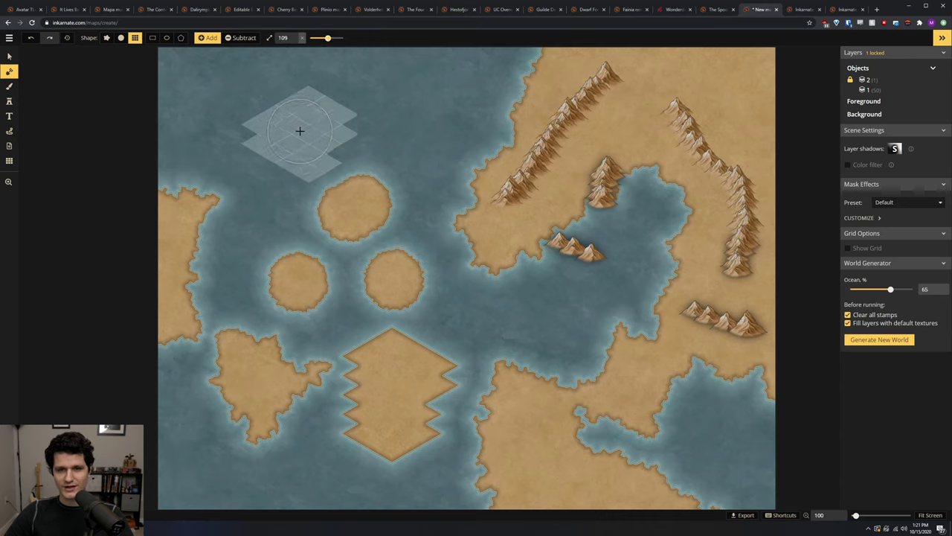
pyautogui.press('[')
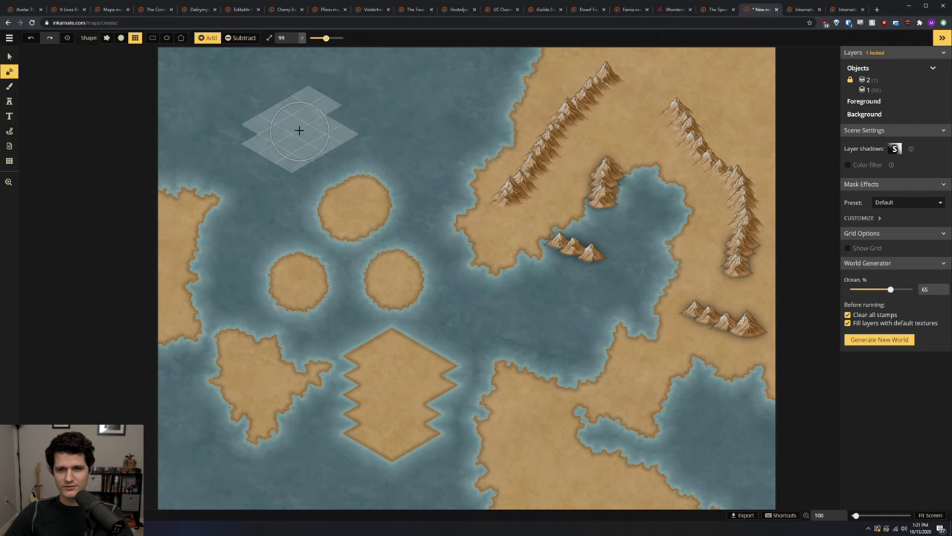
pyautogui.click(153, 38)
# Mark a rectangle in the top-left ocean and fill it with solid land
pyautogui.moveTo(224, 93); pyautogui.dragTo(291, 133)
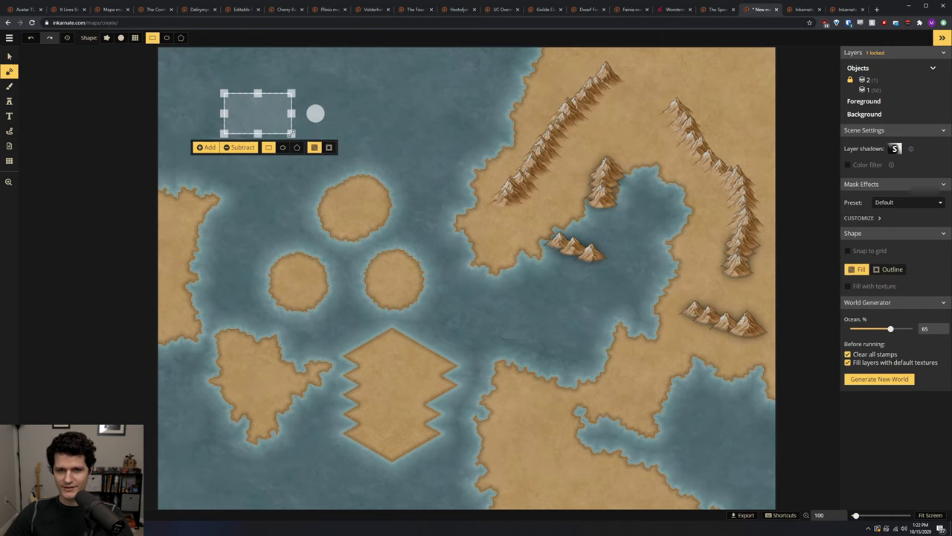
pyautogui.click(209, 148)
pyautogui.click(239, 150)
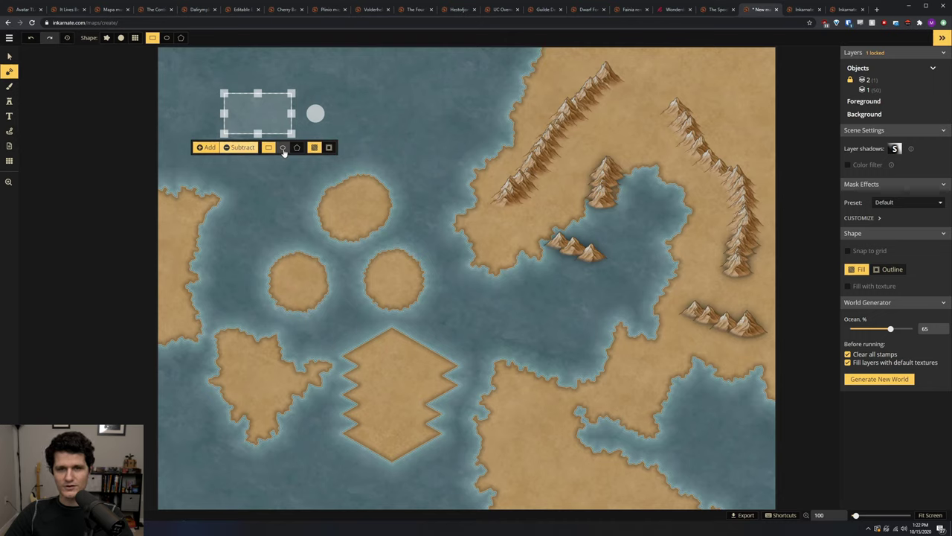
pyautogui.click(282, 149)
pyautogui.click(270, 148)
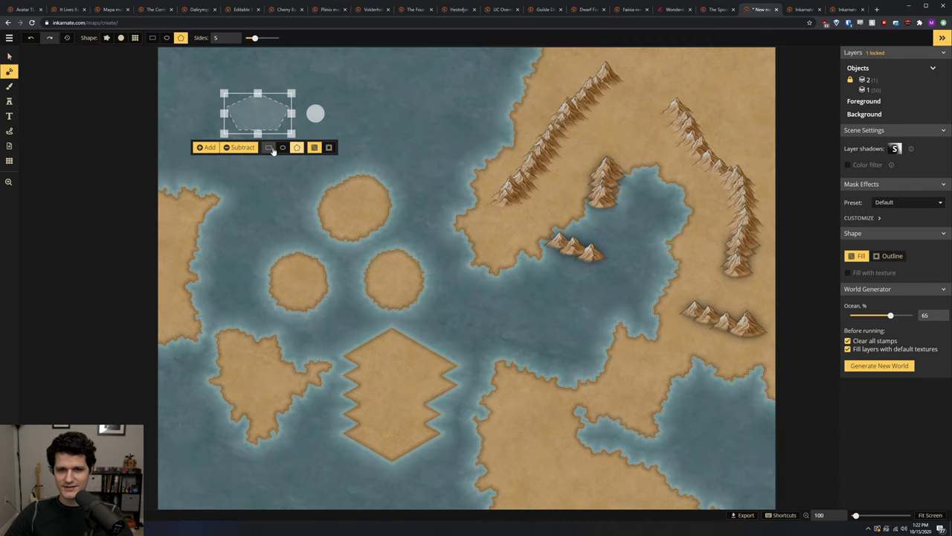
pyautogui.click(208, 148)
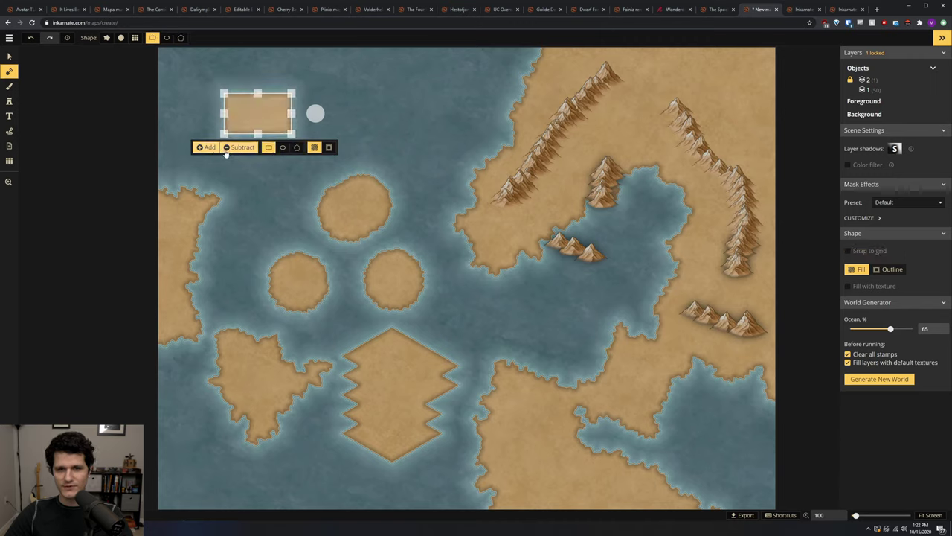
# Switch to Outline mode and add land rings around the rectangle and a small square to its right
pyautogui.click(328, 147)
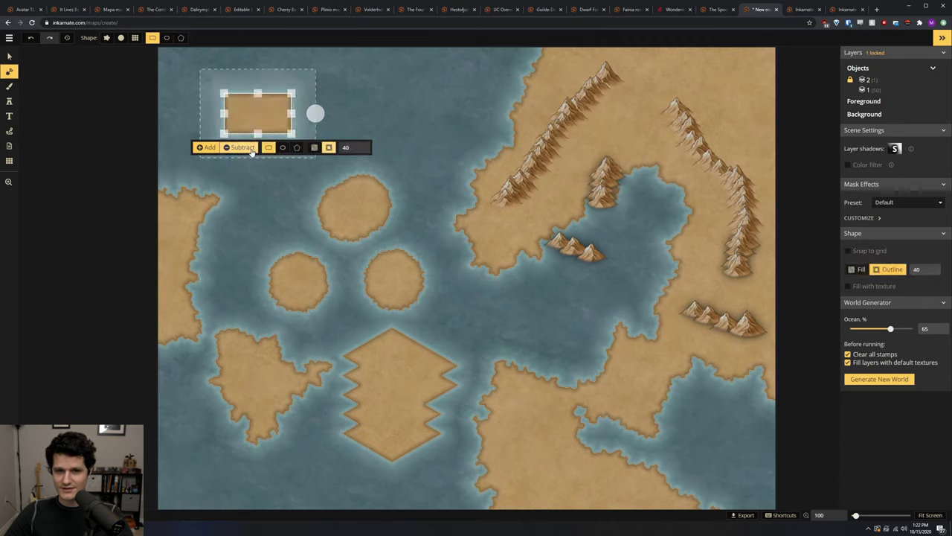
pyautogui.click(207, 147)
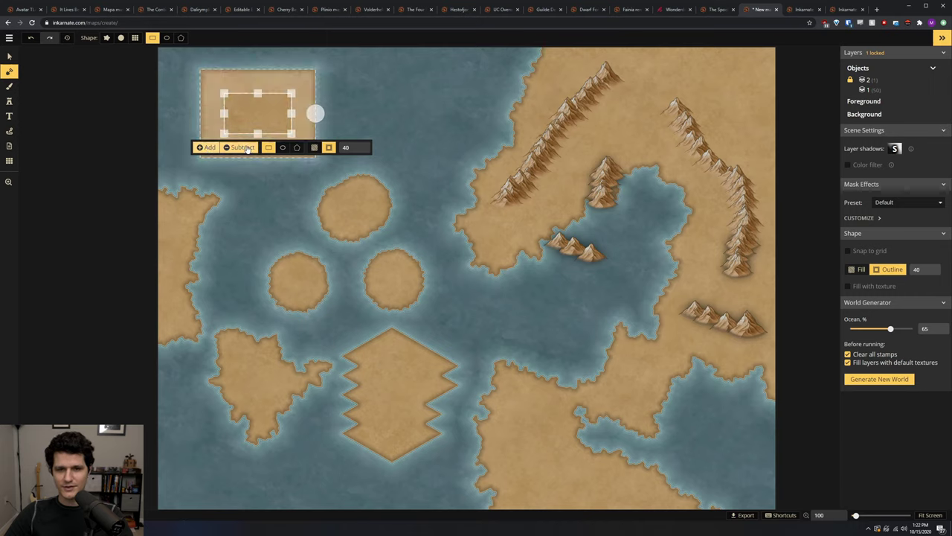
pyautogui.moveTo(374, 99); pyautogui.dragTo(403, 123)
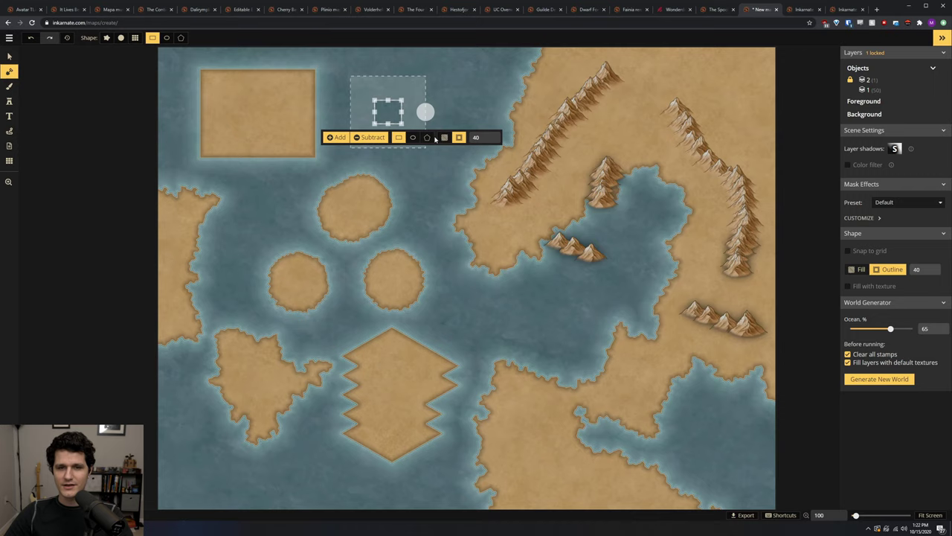
pyautogui.click(331, 138)
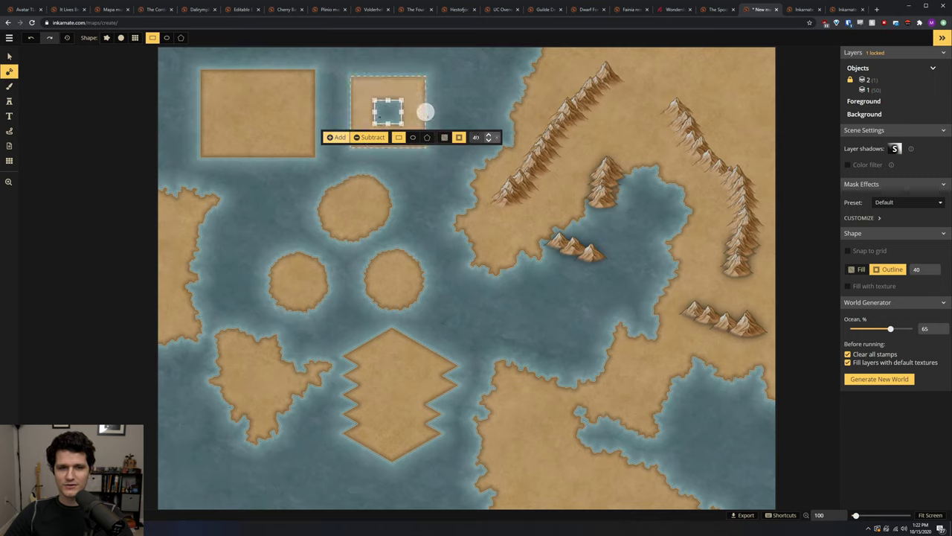
# Raise the outline width to 48 and re-add the square land ring
pyautogui.click(489, 136)
pyautogui.click(489, 135)
pyautogui.click(489, 135)
pyautogui.click(489, 136)
pyautogui.click(489, 136)
pyautogui.click(339, 138)
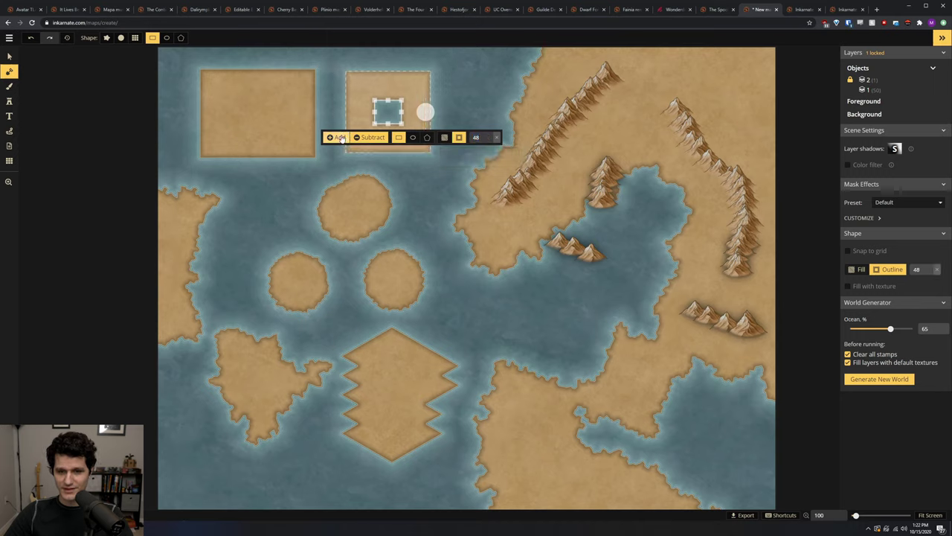
# Fill the ring with a green grass texture chosen from the Texture Catalog
pyautogui.click(853, 270)
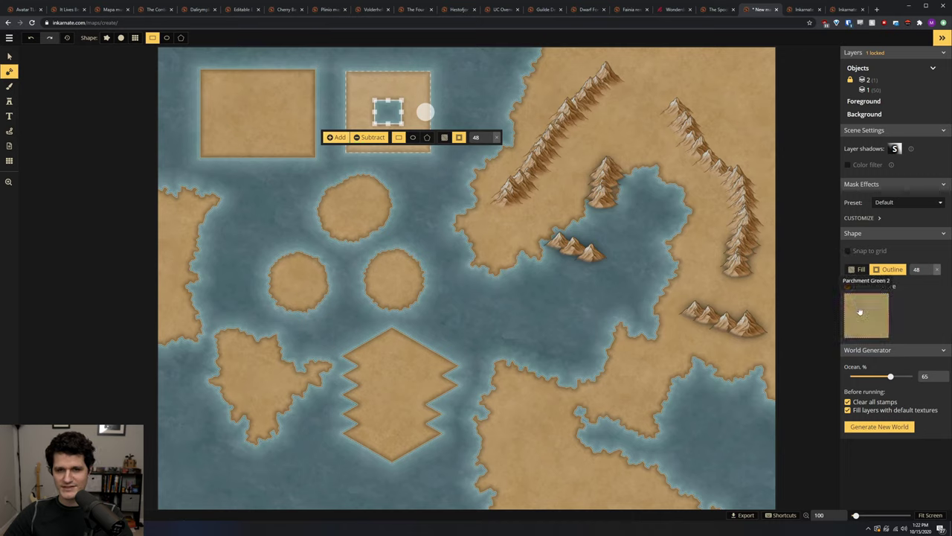
pyautogui.click(865, 313)
pyautogui.click(304, 112)
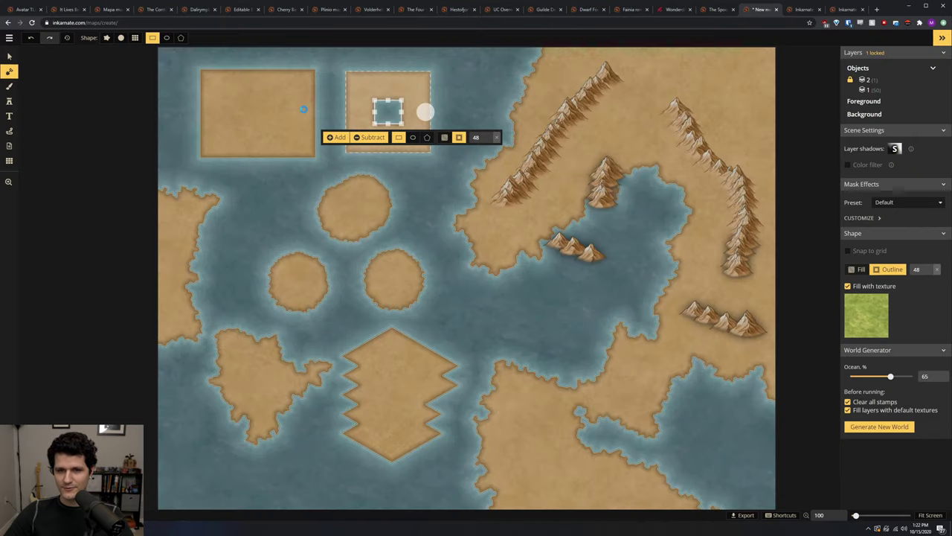
pyautogui.click(339, 137)
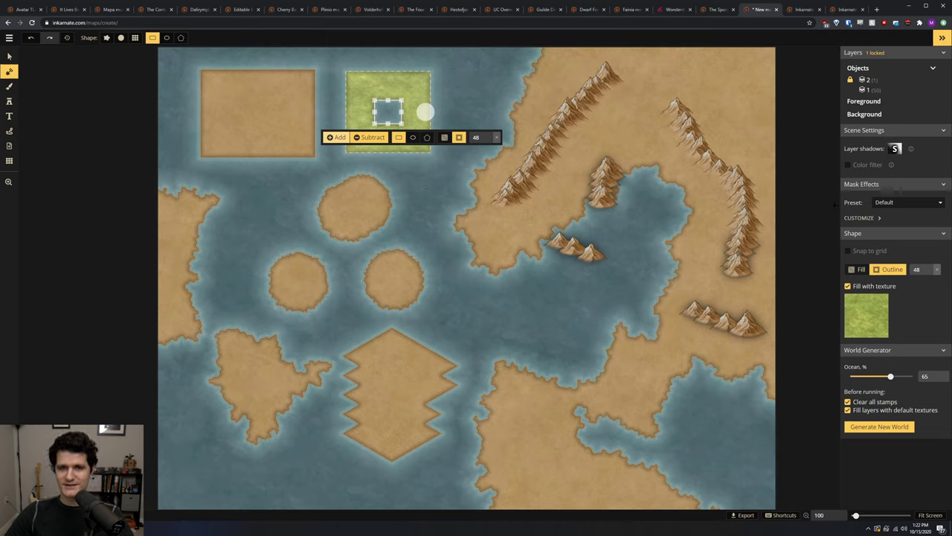
# Apply the Dark coastline mask preset after trying Dark Ripples, and paint land around the bay mountains
pyautogui.click(897, 203)
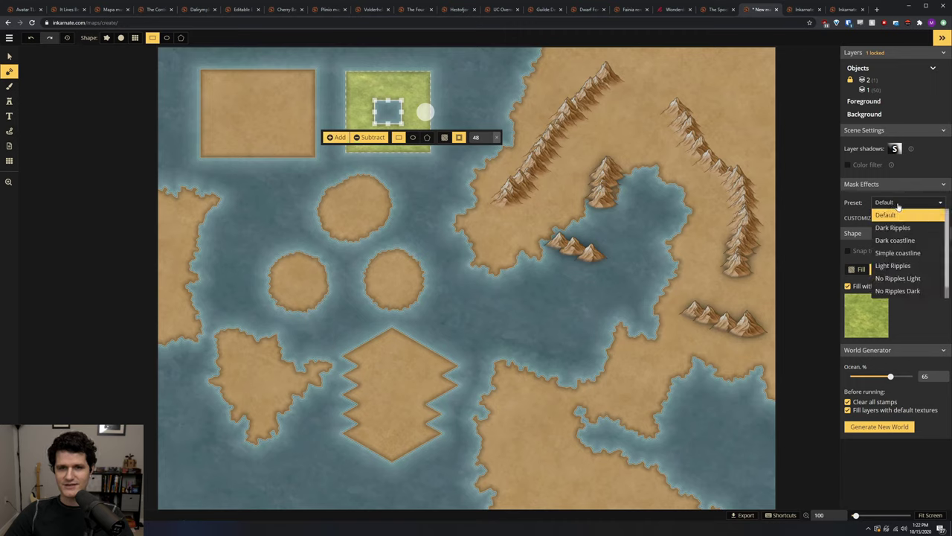
pyautogui.click(893, 228)
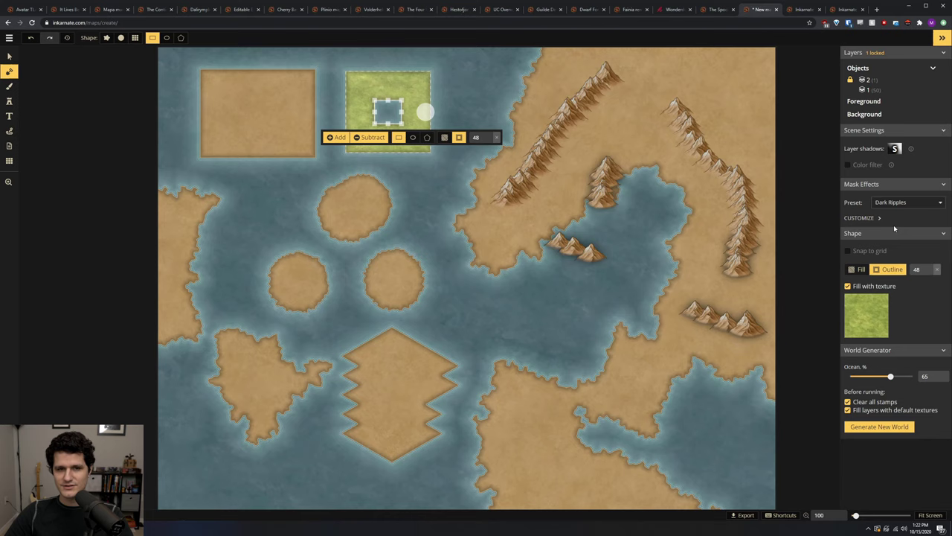
pyautogui.click(891, 204)
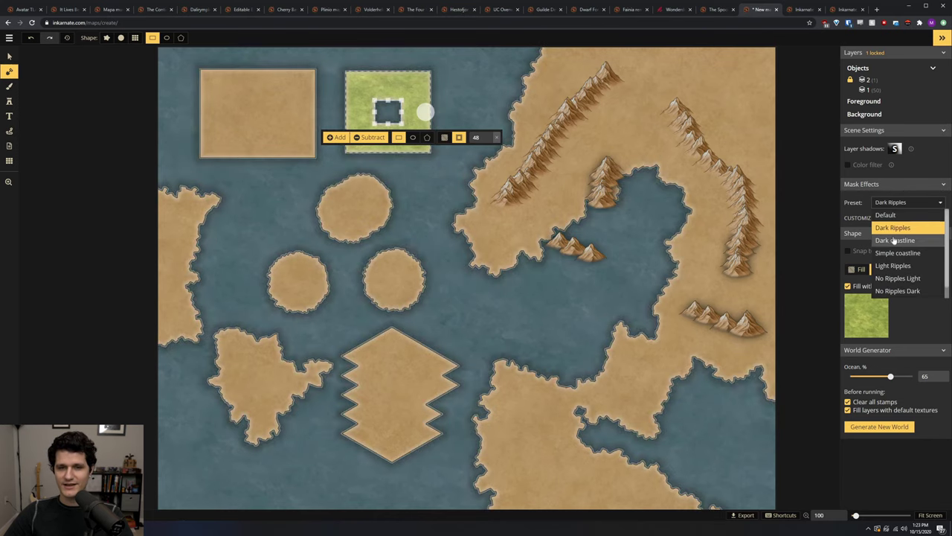
pyautogui.click(893, 240)
pyautogui.click(892, 204)
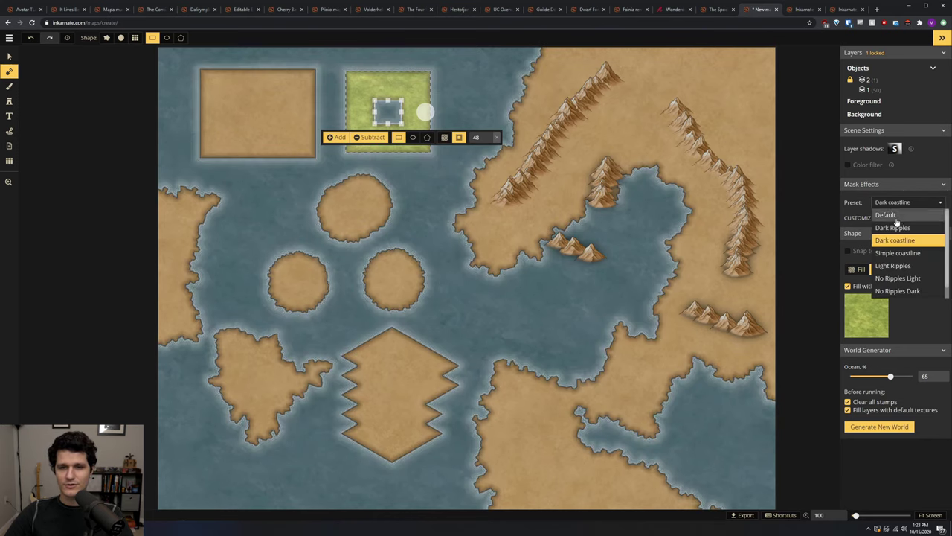
pyautogui.click(896, 275)
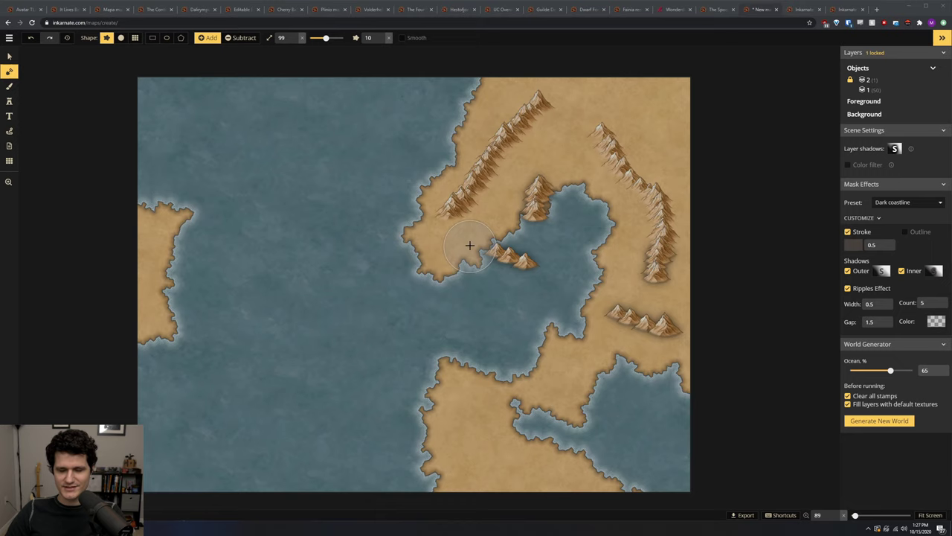
pyautogui.moveTo(476, 245)
pyautogui.mouseDown()
pyautogui.moveTo(527, 263)
pyautogui.moveTo(533, 203)
pyautogui.mouseUp()
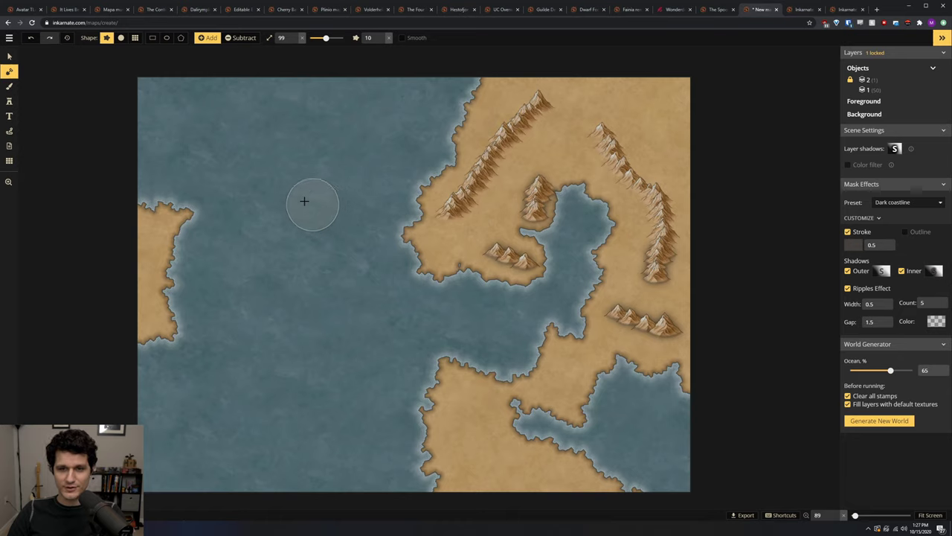
# With the foreground texture brush at 0.2 opacity, paint the recent olive texture over the western landmass top
pyautogui.click(10, 86)
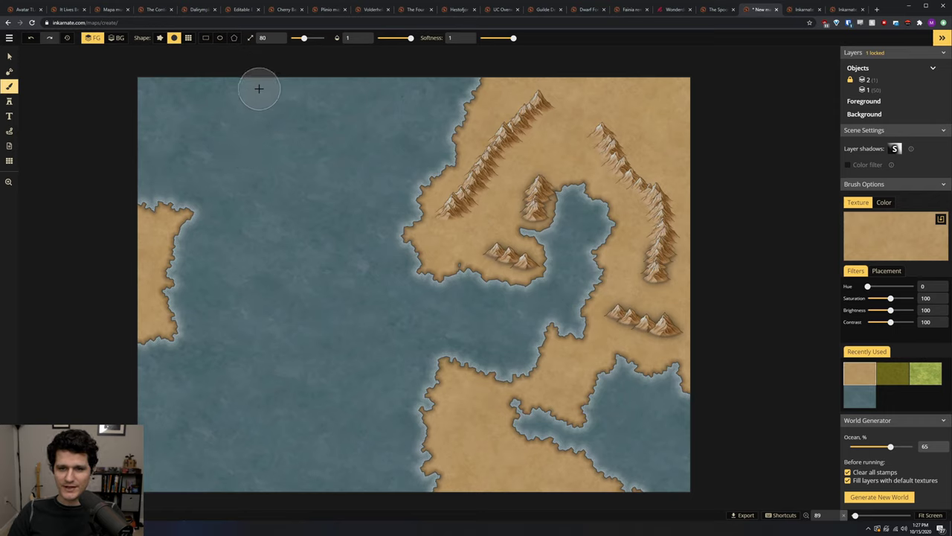
pyautogui.click(115, 38)
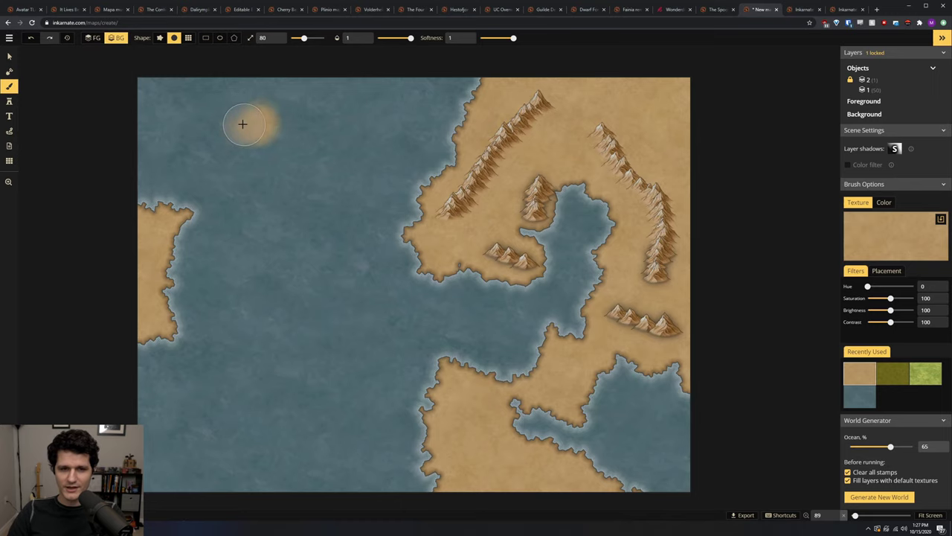
pyautogui.click(93, 38)
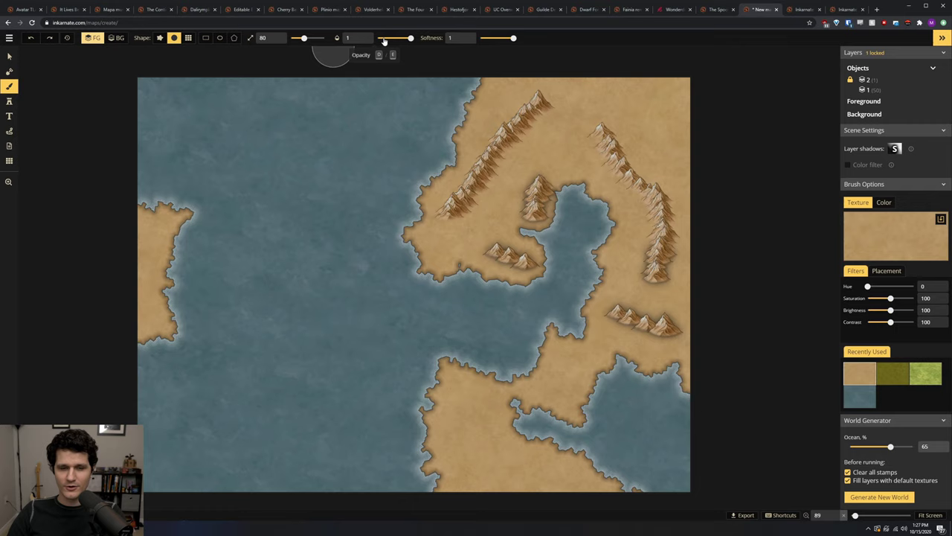
pyautogui.moveTo(409, 41); pyautogui.dragTo(380, 39)
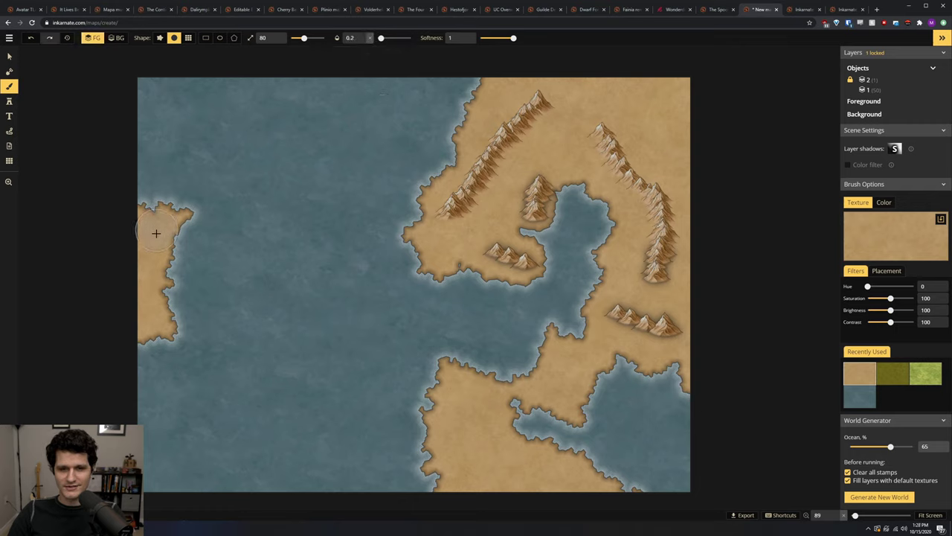
pyautogui.click(893, 374)
pyautogui.moveTo(182, 208)
pyautogui.mouseDown()
pyautogui.moveTo(160, 221)
pyautogui.moveTo(171, 228)
pyautogui.moveTo(148, 215)
pyautogui.mouseUp()
pyautogui.press('e')
pyautogui.press('e')
pyautogui.press('e')
pyautogui.press('e')
pyautogui.press('e')
pyautogui.press('e')
pyautogui.press('e')
pyautogui.press('e')
pyautogui.press('e')
pyautogui.press('e')
pyautogui.press('e')
pyautogui.press('e')
pyautogui.press('e')
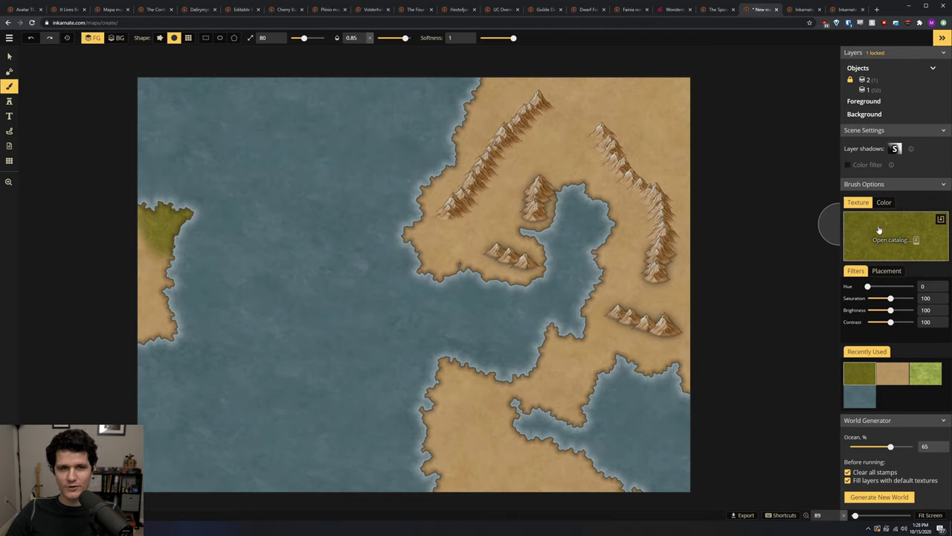
# Open the Texture Catalog from the brush texture options
pyautogui.click(883, 202)
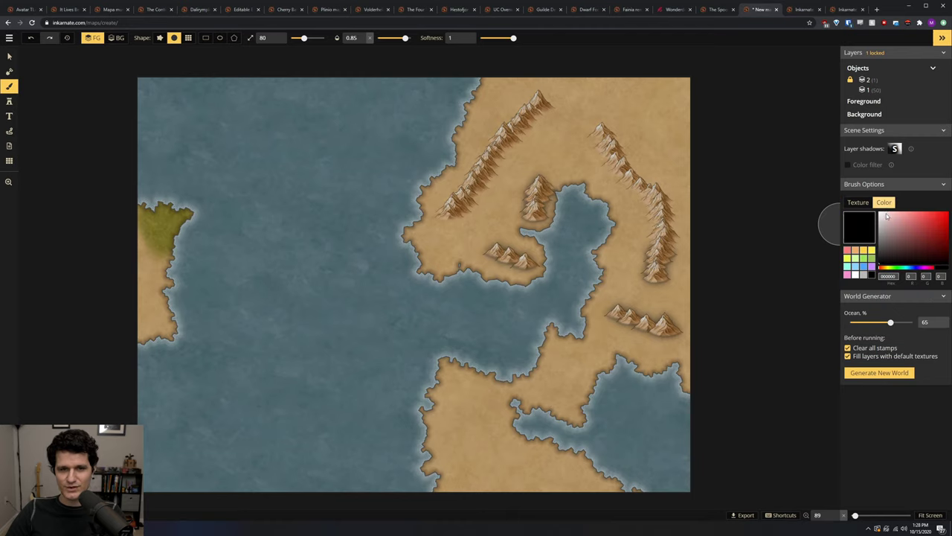
pyautogui.click(858, 204)
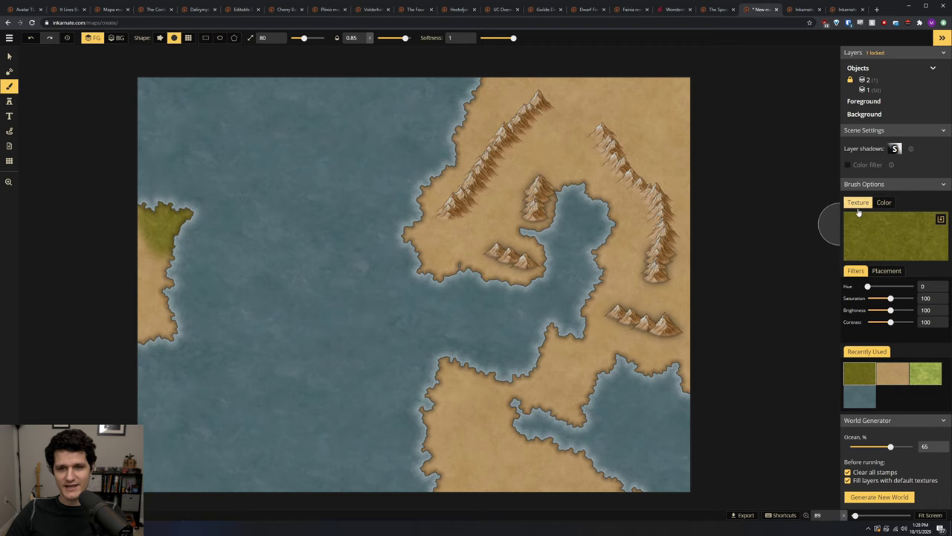
pyautogui.rightClick(503, 224)
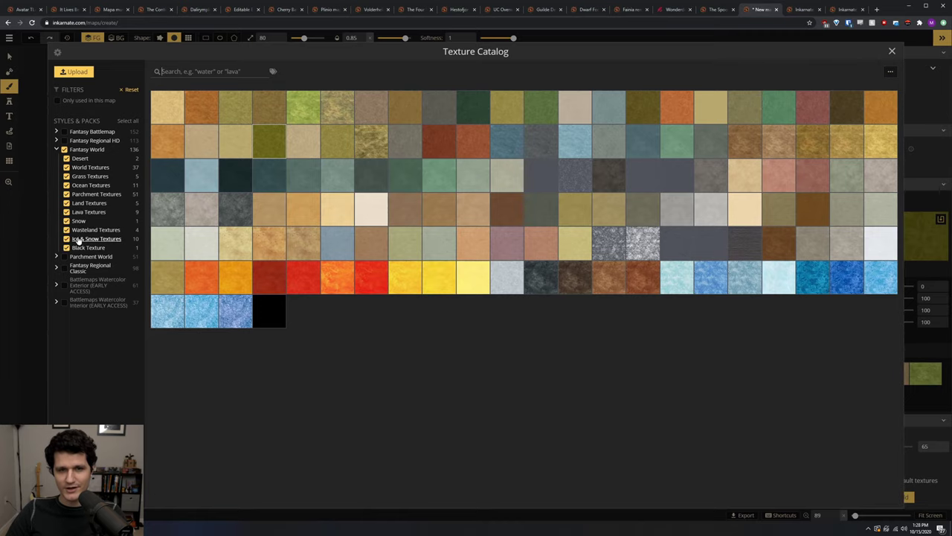
# Filter catalog packs to show all Fantasy World textures plus Fantasy Regional HD
pyautogui.click(85, 187)
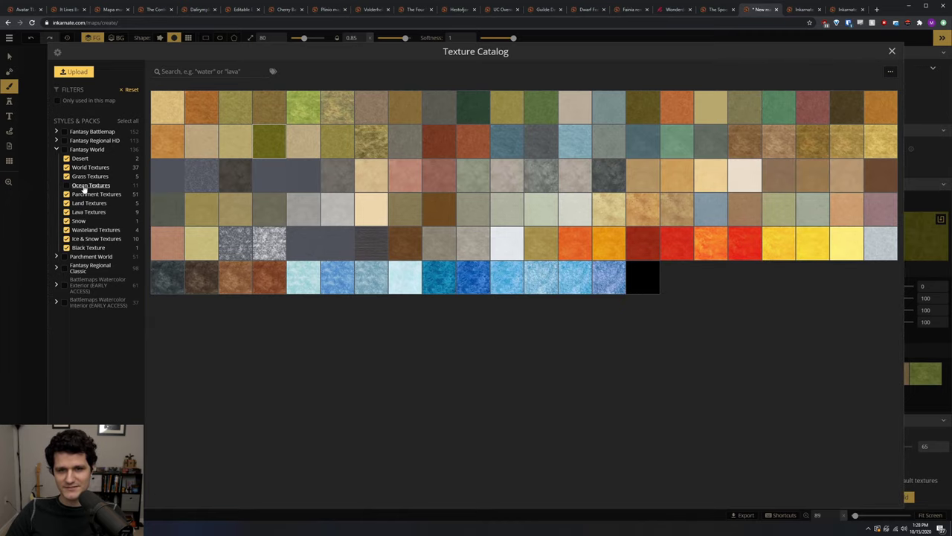
pyautogui.click(66, 185)
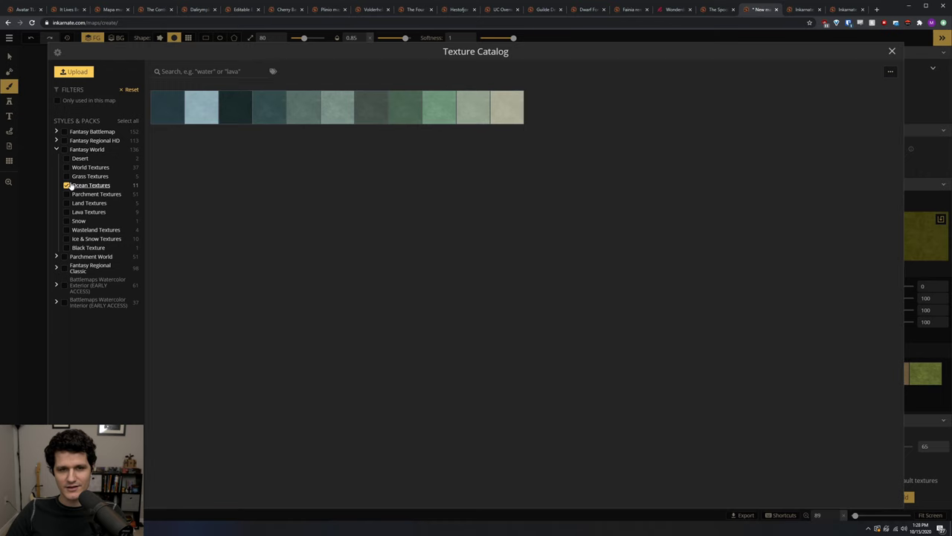
pyautogui.click(65, 149)
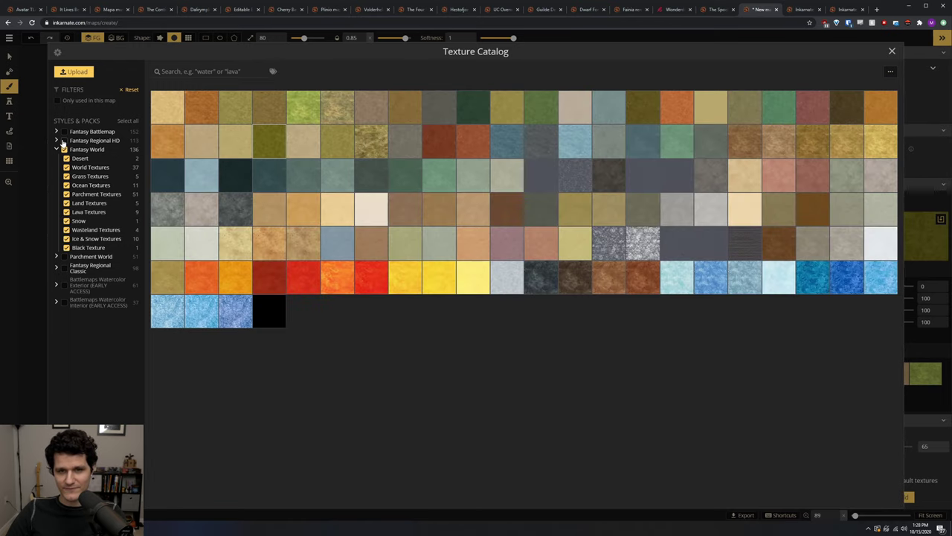
pyautogui.click(64, 141)
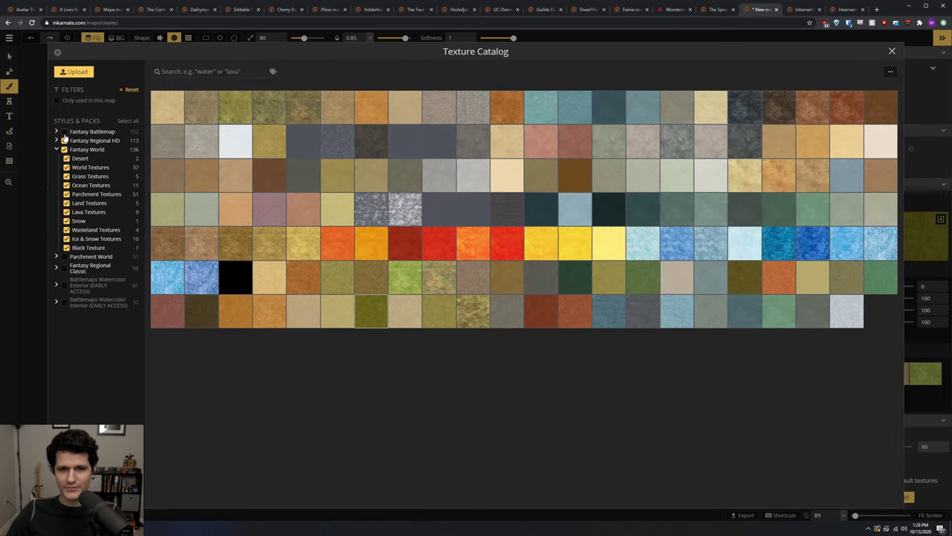
pyautogui.click(64, 132)
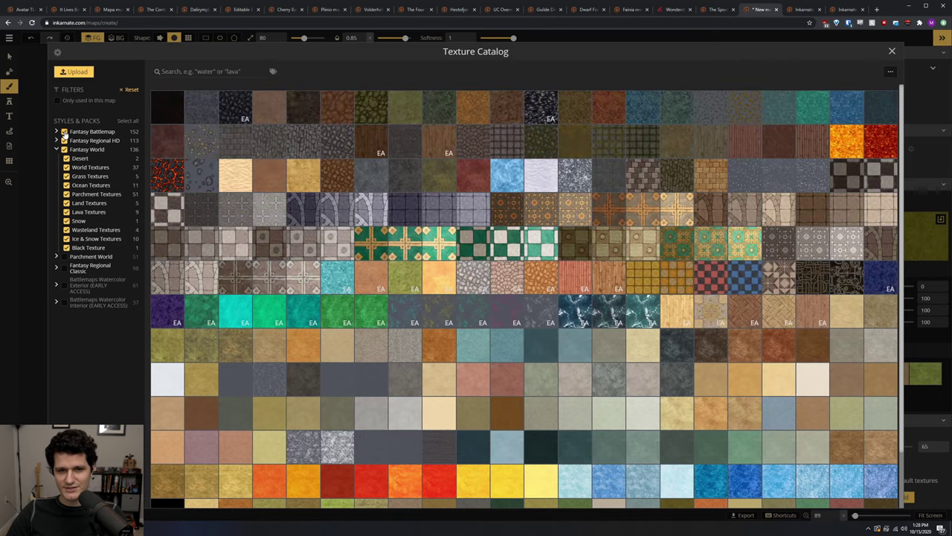
pyautogui.click(64, 131)
# Search the catalog for 'water', clear the search, and cancel a texture upload
pyautogui.write('water')
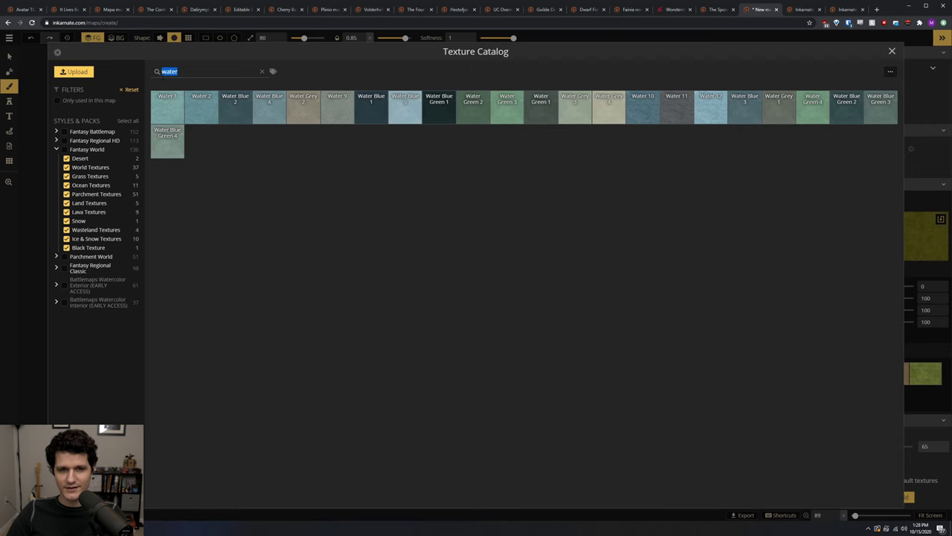
pyautogui.press('BackSpace')
pyautogui.click(84, 72)
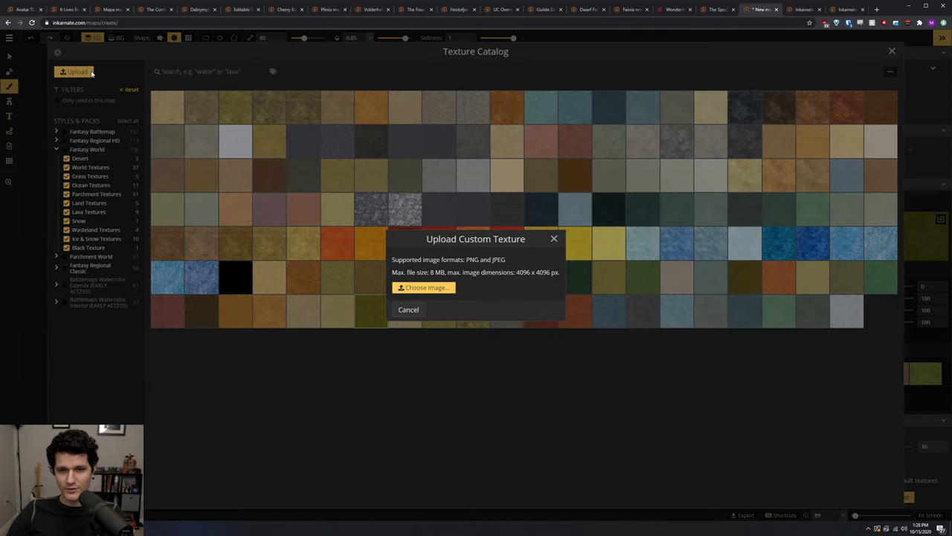
pyautogui.click(92, 72)
# Enlarge the texture thumbnails using the catalog's view settings
pyautogui.click(58, 54)
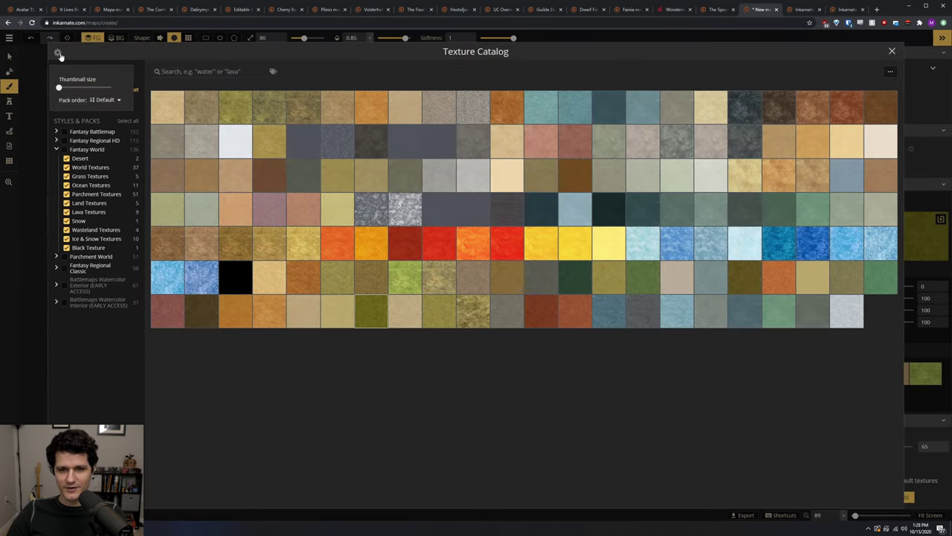
pyautogui.moveTo(60, 87); pyautogui.dragTo(76, 87)
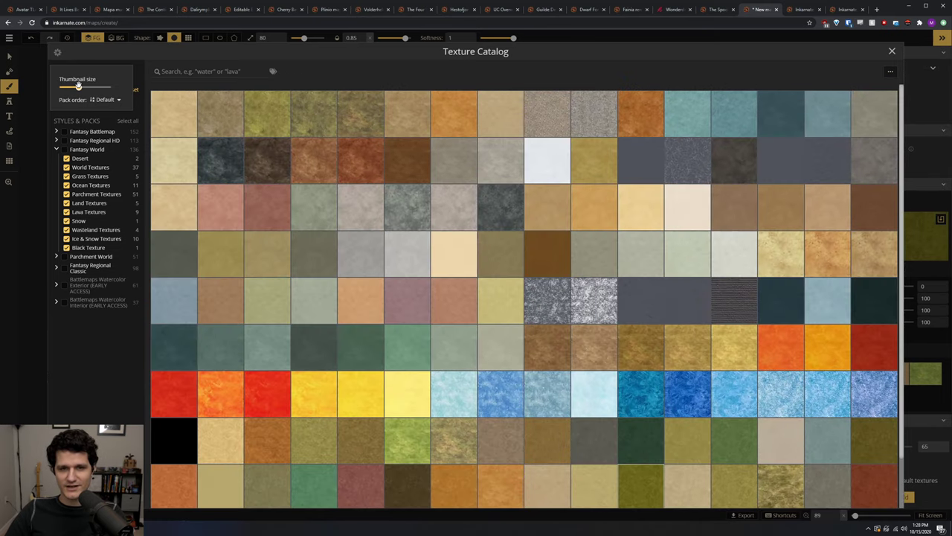
pyautogui.click(119, 334)
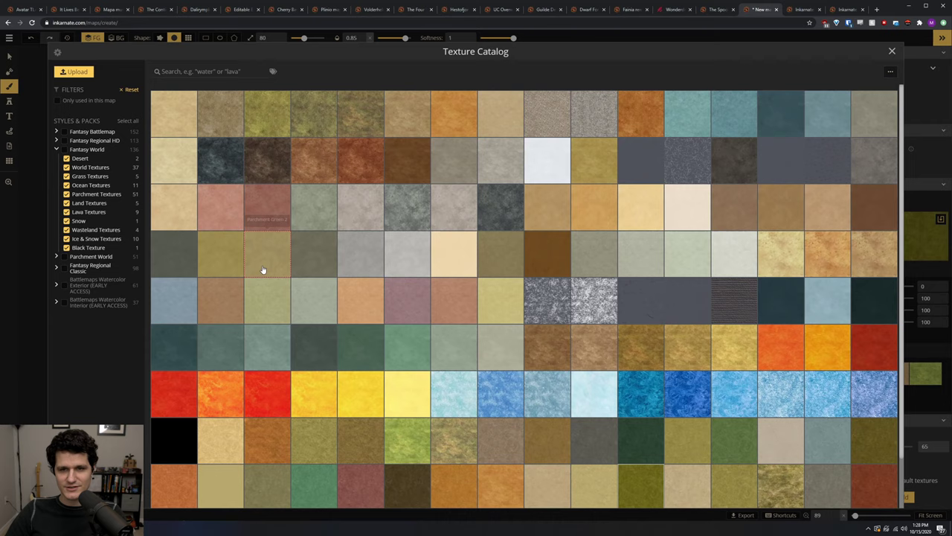
# Brush the reddish-brown texture over the northern land and shift its X Offset
pyautogui.click(360, 158)
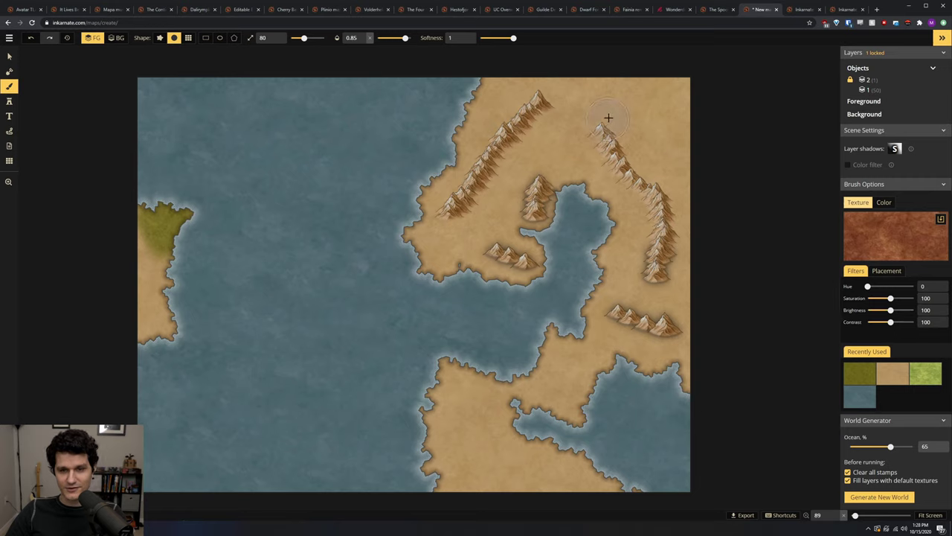
pyautogui.moveTo(605, 117)
pyautogui.mouseDown()
pyautogui.moveTo(518, 126)
pyautogui.moveTo(558, 110)
pyautogui.moveTo(521, 104)
pyautogui.moveTo(682, 78)
pyautogui.moveTo(738, 87)
pyautogui.moveTo(701, 89)
pyautogui.moveTo(662, 110)
pyautogui.moveTo(686, 124)
pyautogui.moveTo(627, 109)
pyautogui.moveTo(503, 107)
pyautogui.mouseUp()
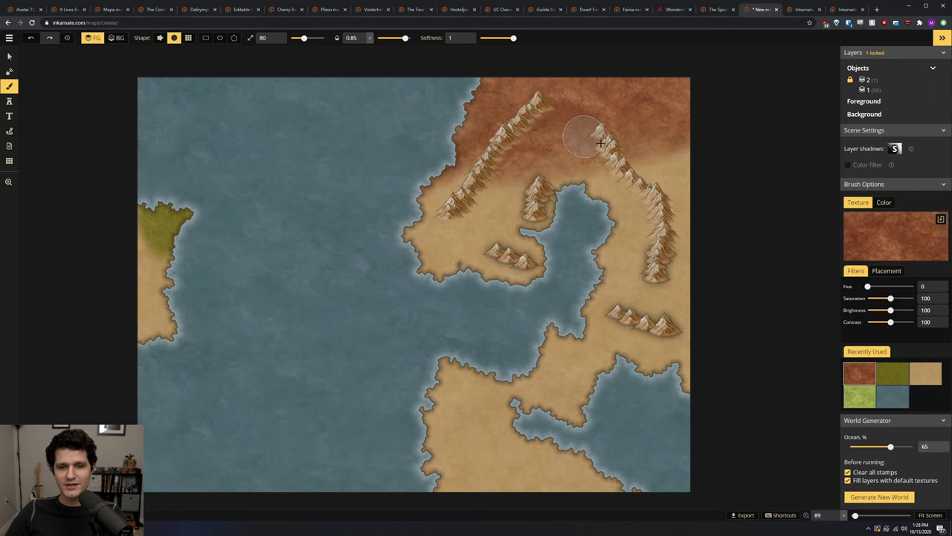
pyautogui.click(885, 270)
pyautogui.moveTo(866, 286); pyautogui.dragTo(895, 286)
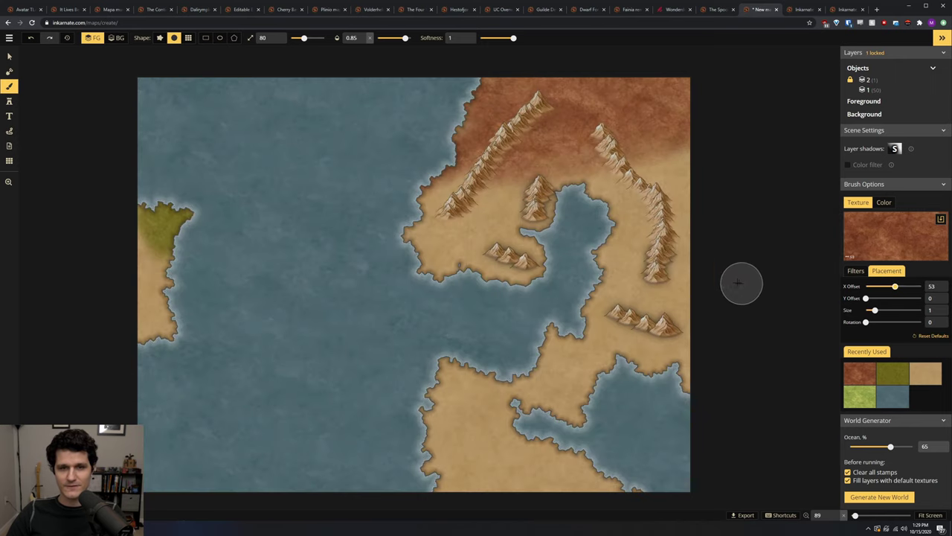
pyautogui.scroll(1, 351, 264)
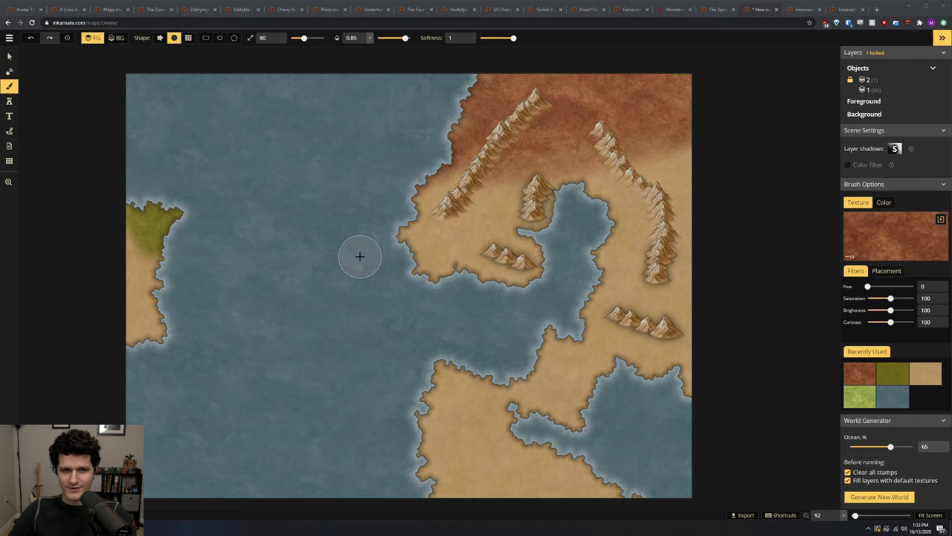
# Switch to the Stamp tool and adjust mountain stamp size to 120 and rotation
pyautogui.click(10, 102)
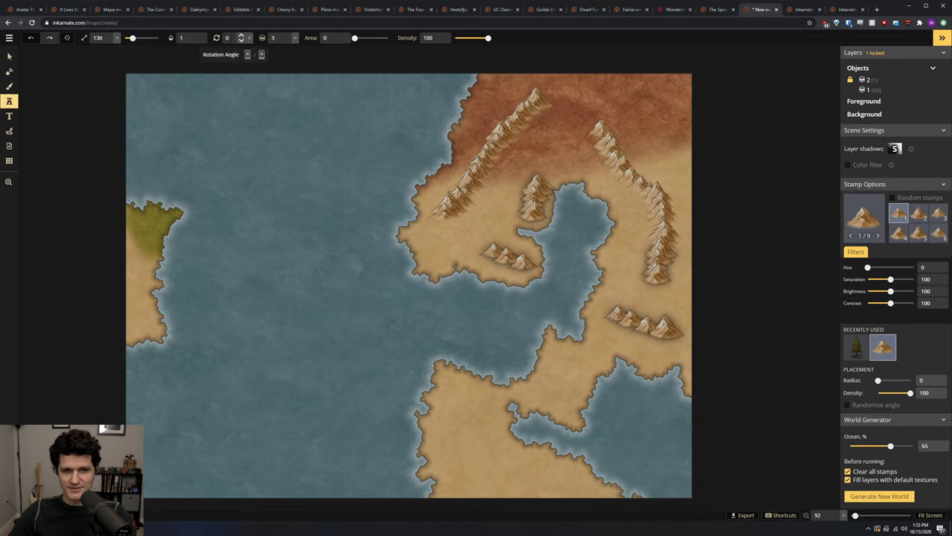
pyautogui.scroll(10, 480, 209)
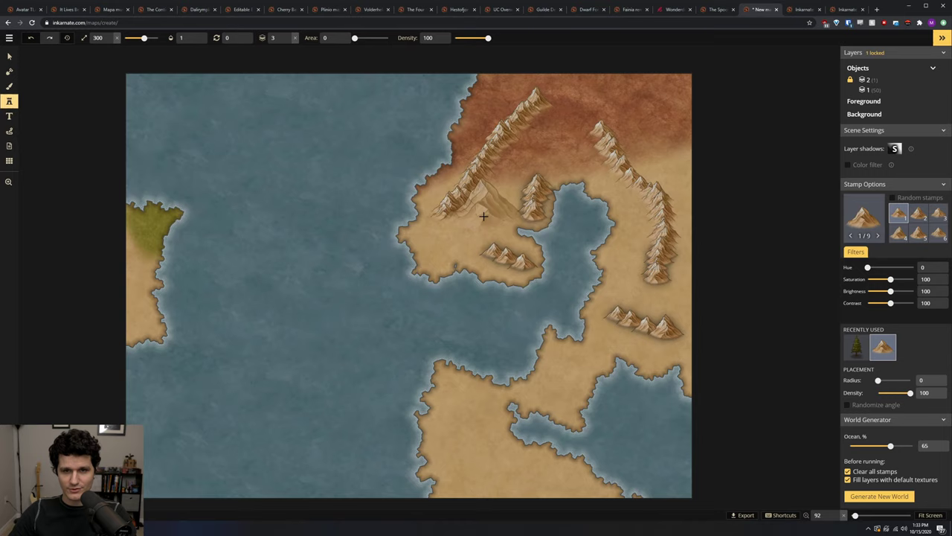
pyautogui.scroll(-12, 483, 216)
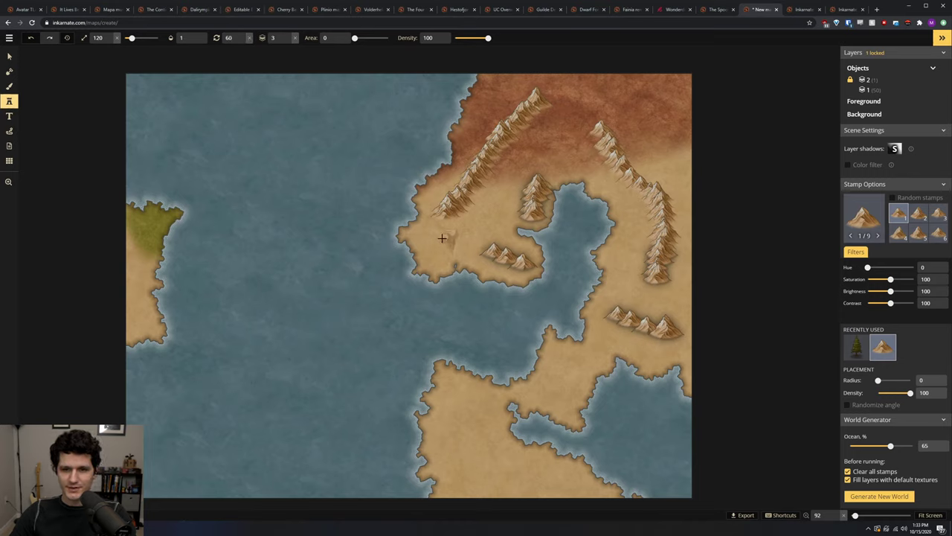
pyautogui.scroll(-5, 442, 238)
pyautogui.scroll(-5, 442, 238)
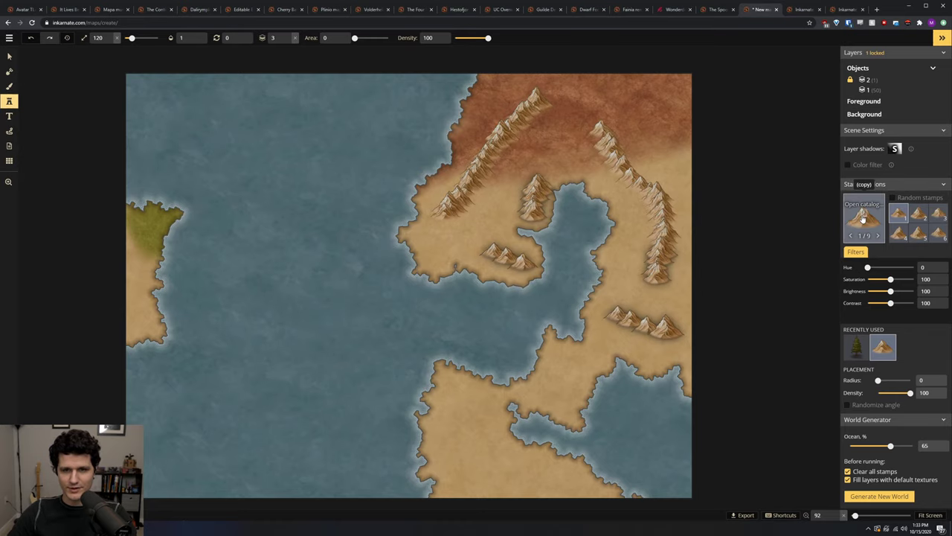
# Browse pine, mountain and bushy tree variants in the Stamp Catalog, then pick the pine tree
pyautogui.click(863, 216)
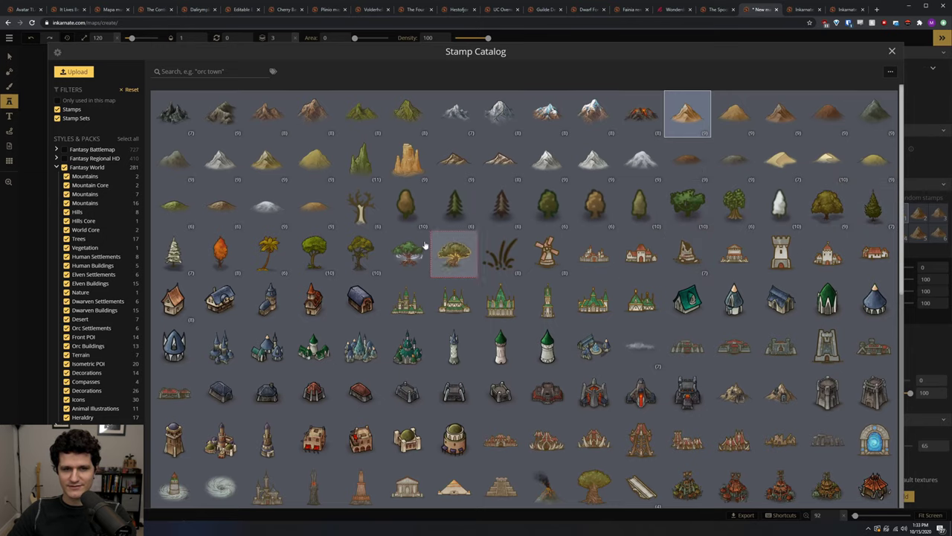
pyautogui.scroll(-5, 327, 245)
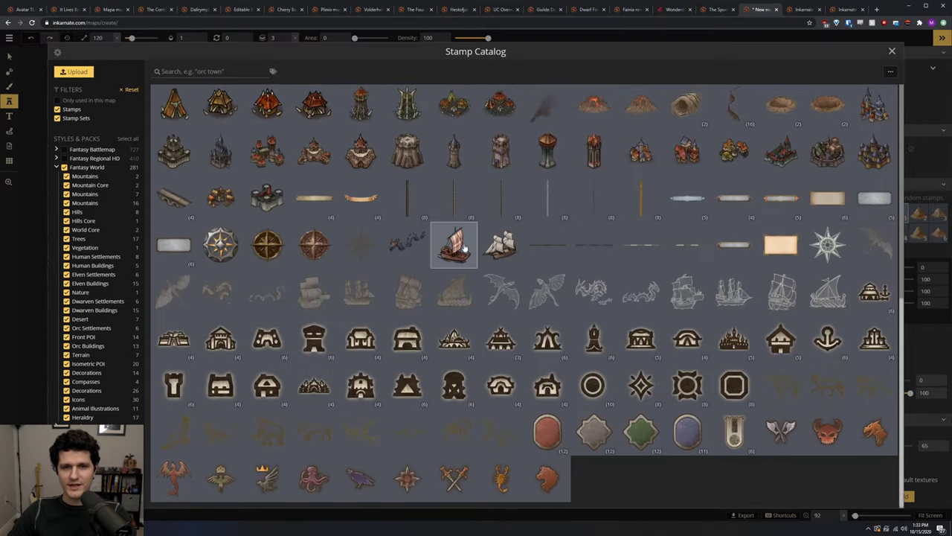
pyautogui.scroll(6, 461, 247)
pyautogui.scroll(1, 469, 247)
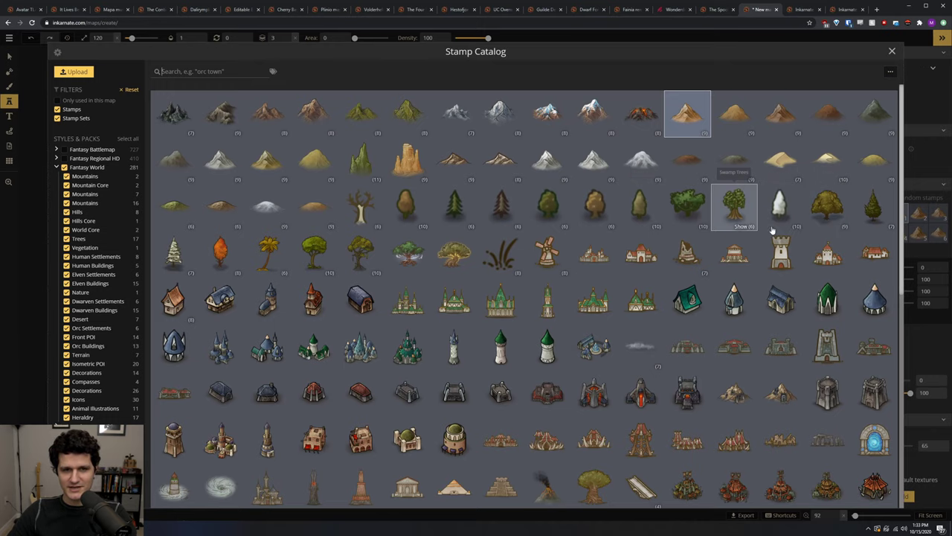
pyautogui.click(882, 227)
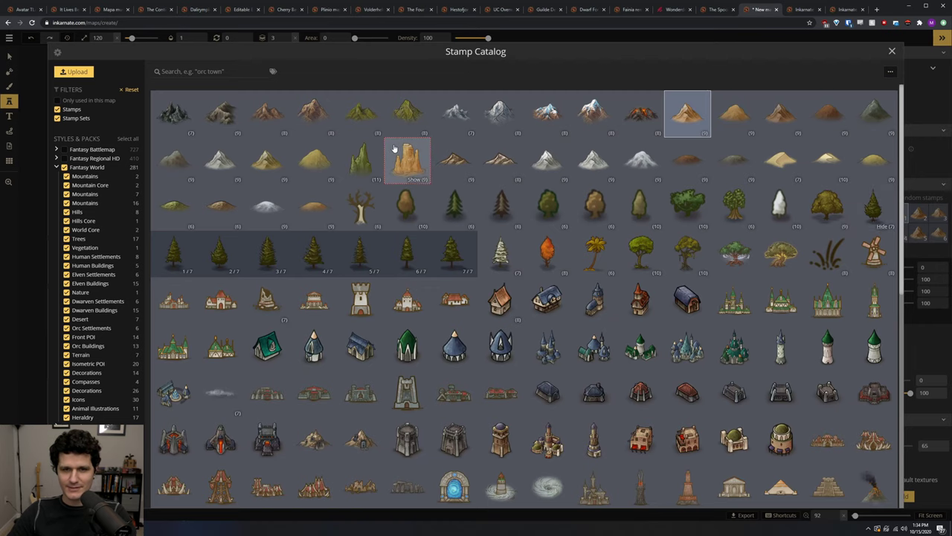
pyautogui.click(371, 133)
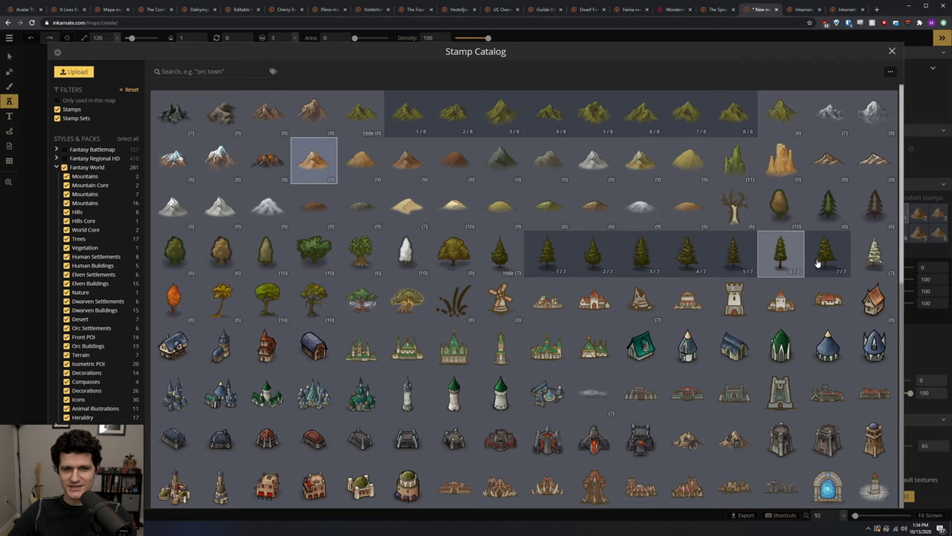
pyautogui.click(462, 272)
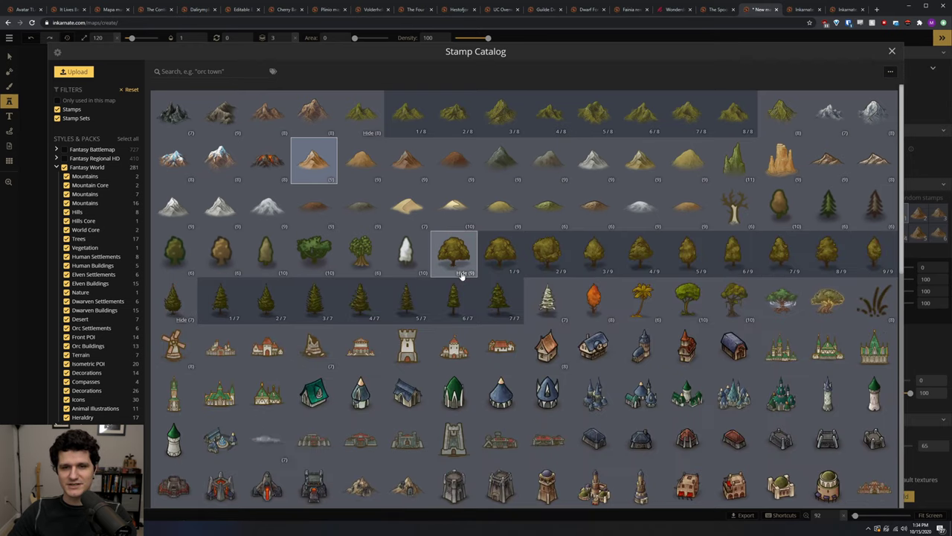
pyautogui.click(462, 273)
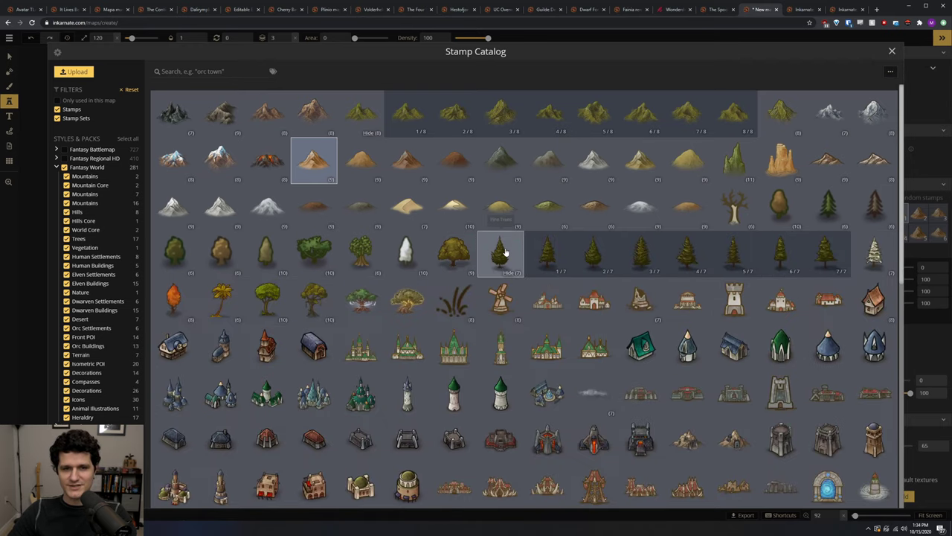
pyautogui.click(504, 251)
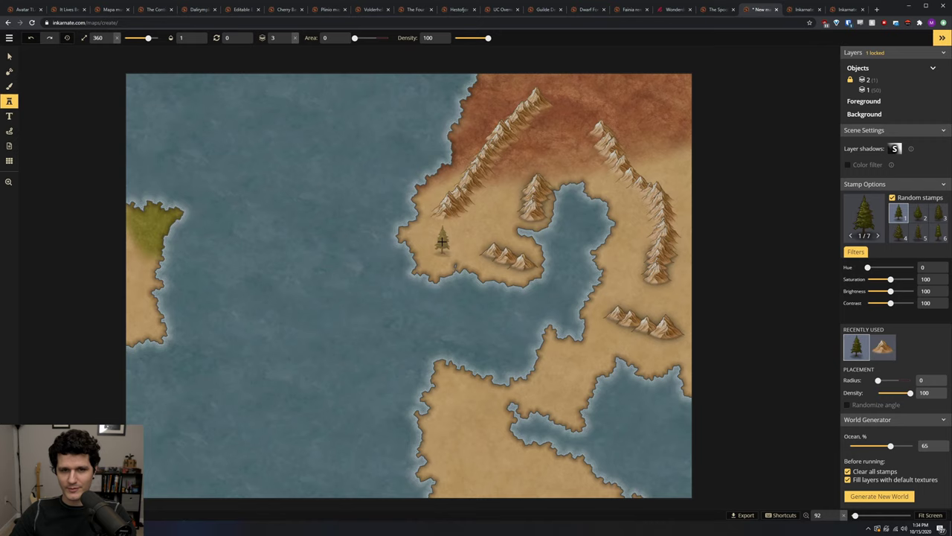
# Plant random pine rows beside the mountains and along the eastern ridge
pyautogui.moveTo(442, 242); pyautogui.dragTo(509, 186)
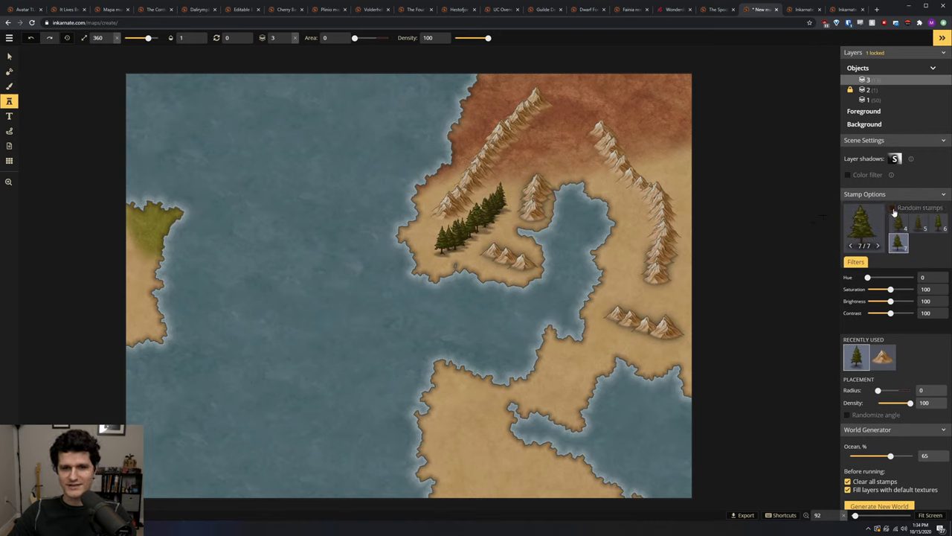
pyautogui.click(892, 208)
pyautogui.moveTo(576, 135)
pyautogui.mouseDown()
pyautogui.moveTo(630, 186)
pyautogui.moveTo(642, 222)
pyautogui.moveTo(630, 273)
pyautogui.mouseUp()
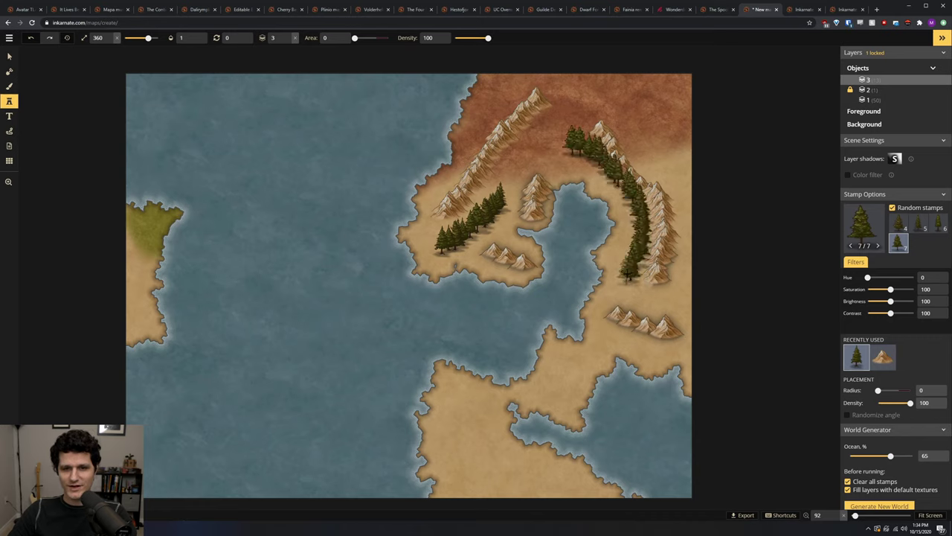
pyautogui.click(628, 273)
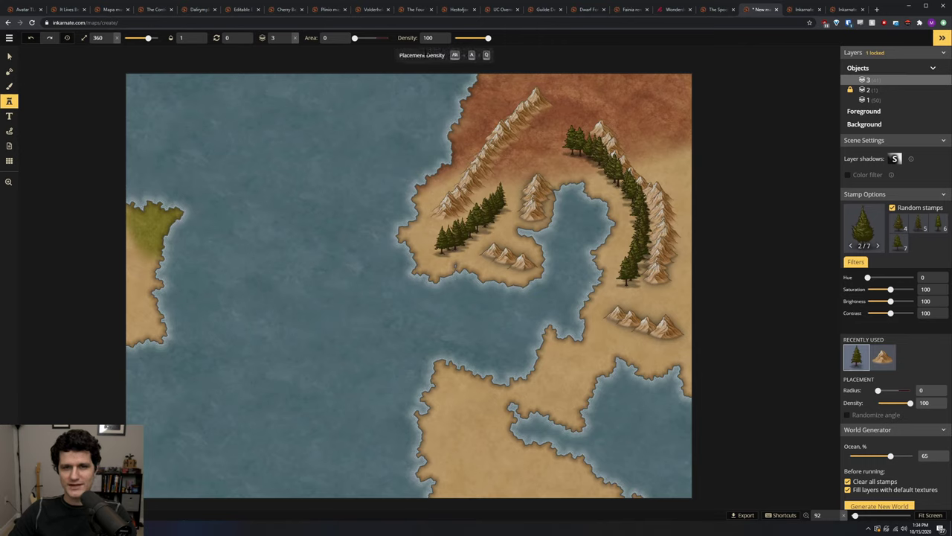
# Add three more pines along the peninsula's western tip
pyautogui.click(420, 224)
pyautogui.click(428, 208)
pyautogui.click(435, 193)
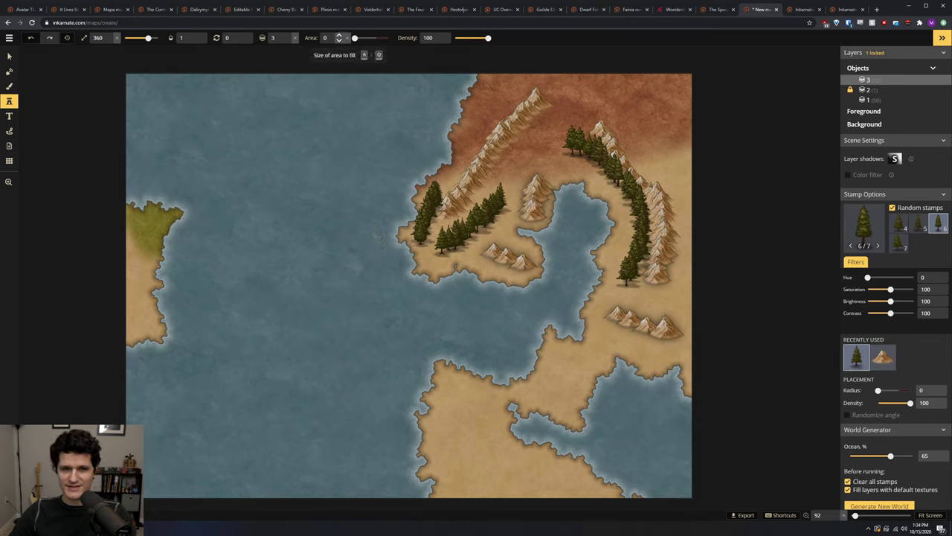
# Set the stamp fill Area to 30 and Density to 100
pyautogui.click(332, 38)
pyautogui.write('63')
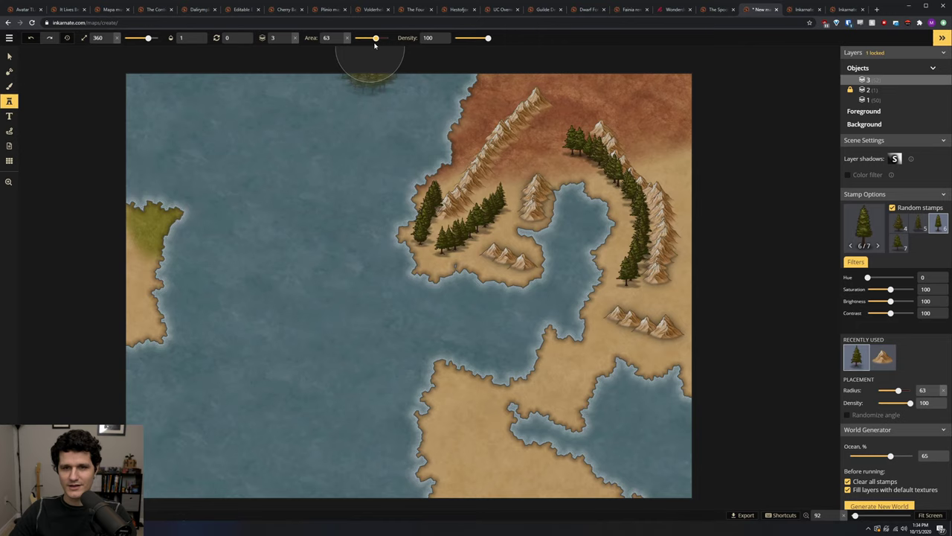
pyautogui.moveTo(375, 38); pyautogui.dragTo(364, 38)
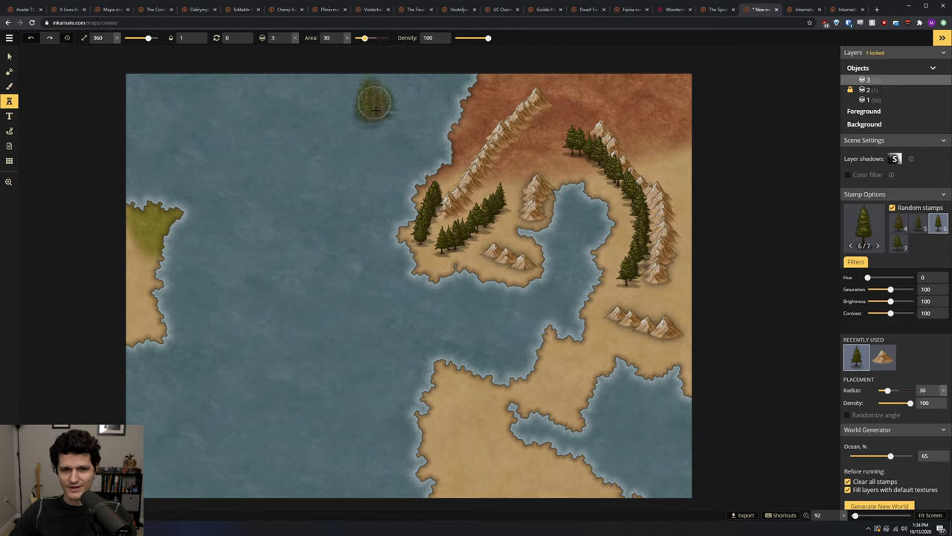
pyautogui.moveTo(487, 38); pyautogui.dragTo(483, 38)
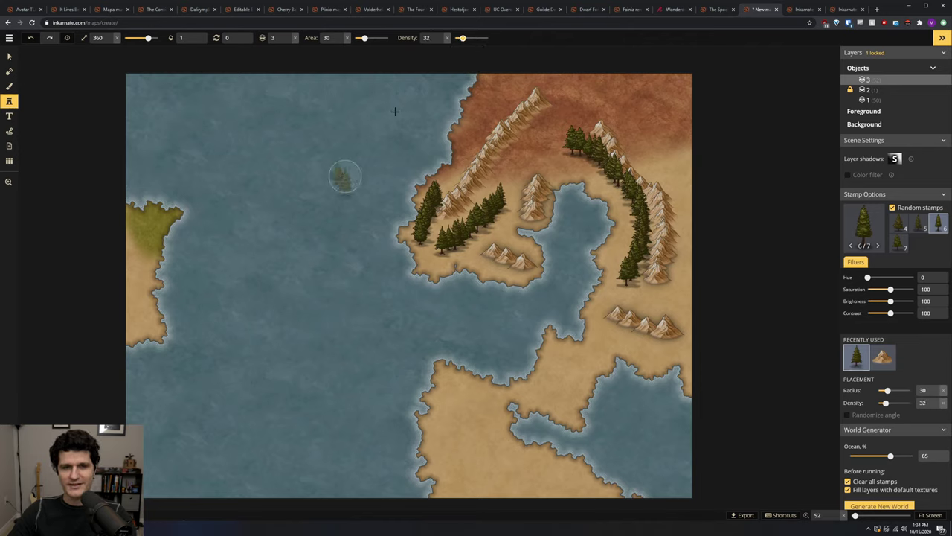
pyautogui.moveTo(461, 37); pyautogui.dragTo(512, 41)
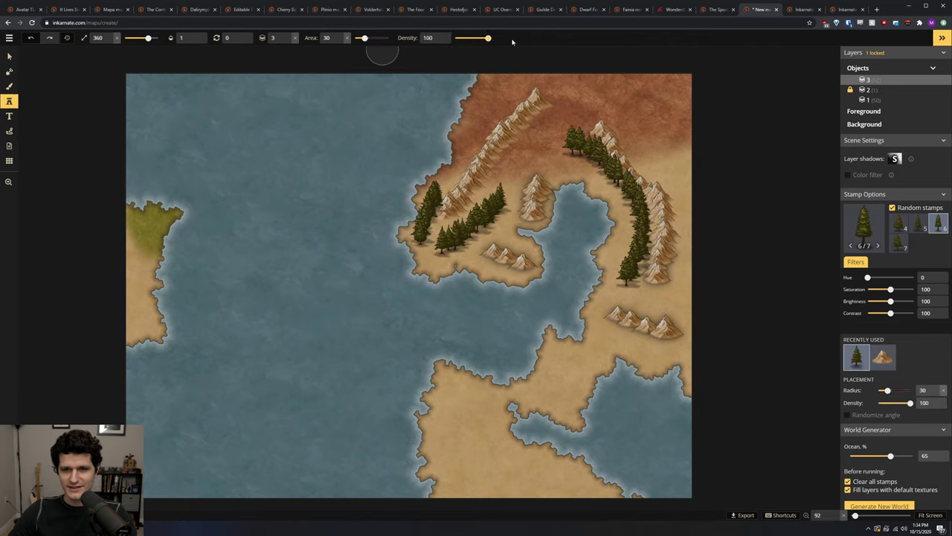
# Cover the western island with dense pines and drop a small tree clump in the sea
pyautogui.click(158, 212)
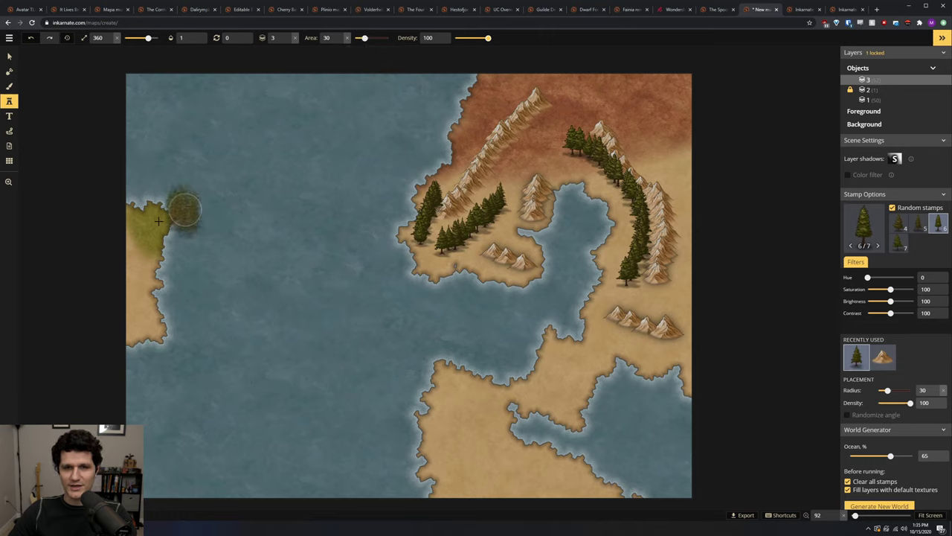
pyautogui.moveTo(136, 250)
pyautogui.mouseDown()
pyautogui.moveTo(145, 313)
pyautogui.moveTo(173, 311)
pyautogui.mouseUp()
pyautogui.click(291, 292)
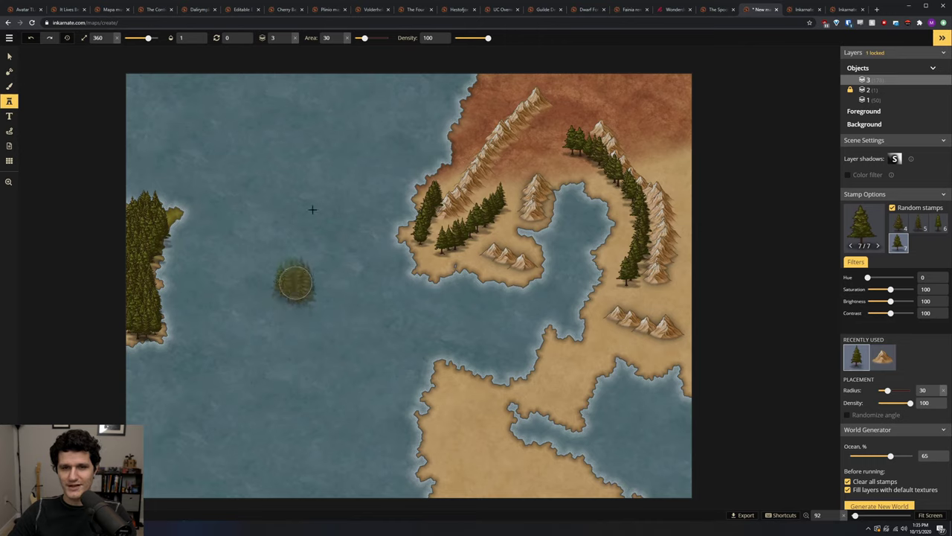
# Undo the stray sea trees, set Area 41 and Density 37, and brush pines over the northern land
pyautogui.hotkey('ctrl', 'z')
pyautogui.moveTo(364, 38); pyautogui.dragTo(368, 37)
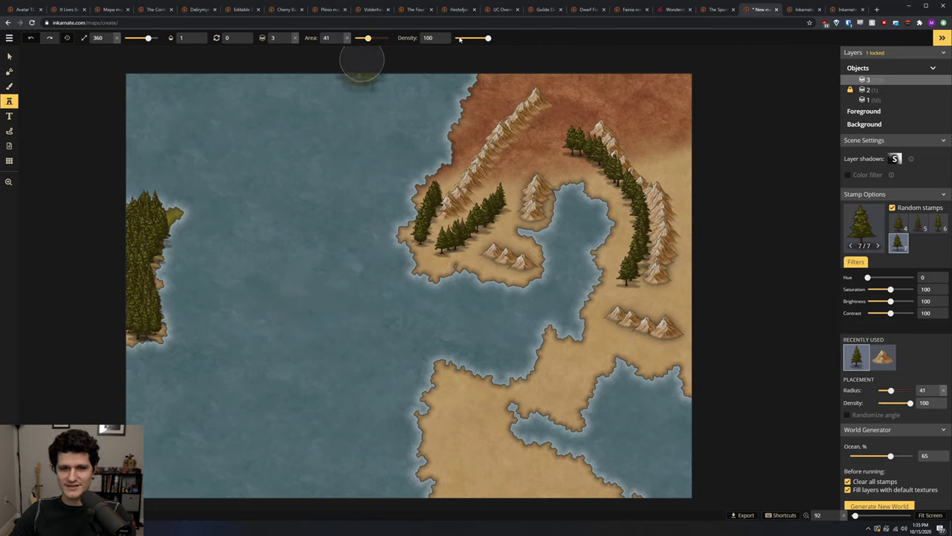
pyautogui.moveTo(486, 38); pyautogui.dragTo(464, 38)
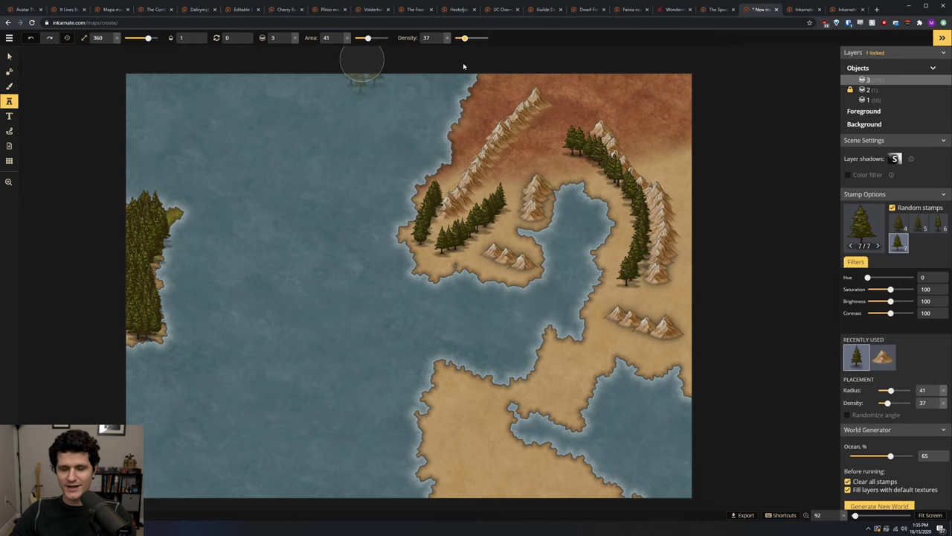
pyautogui.moveTo(465, 112)
pyautogui.mouseDown()
pyautogui.moveTo(486, 131)
pyautogui.moveTo(474, 127)
pyautogui.moveTo(571, 91)
pyautogui.moveTo(651, 98)
pyautogui.moveTo(663, 155)
pyautogui.mouseUp()
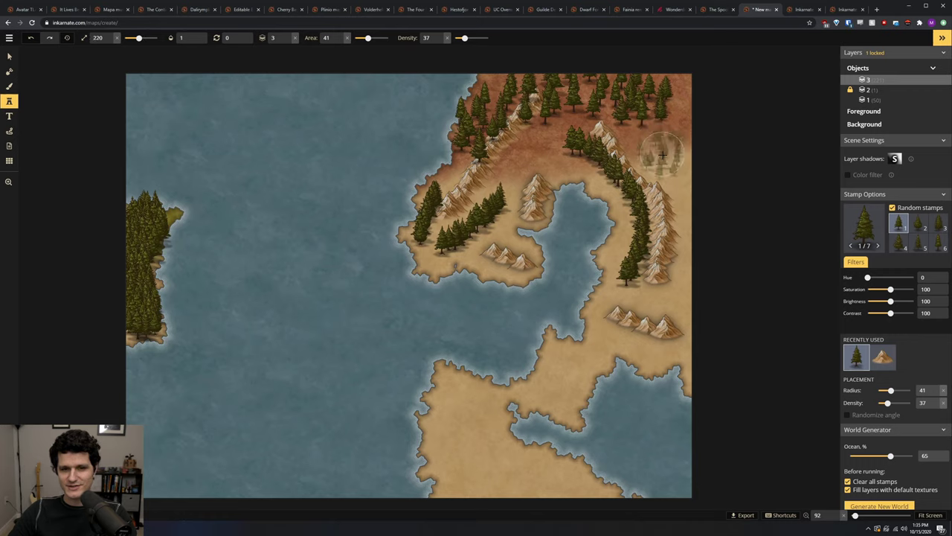
# Paint size-150 pines down the east and south, then a curving mountain chain in the western sea
pyautogui.press('[')
pyautogui.press('[')
pyautogui.press('[')
pyautogui.press('[')
pyautogui.press('[')
pyautogui.press('[')
pyautogui.press('[')
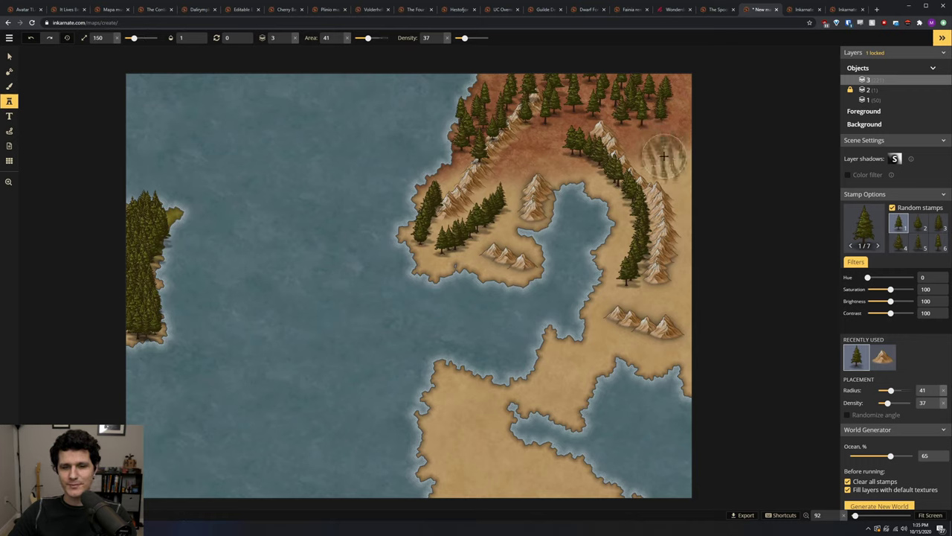
pyautogui.moveTo(664, 154); pyautogui.dragTo(677, 267)
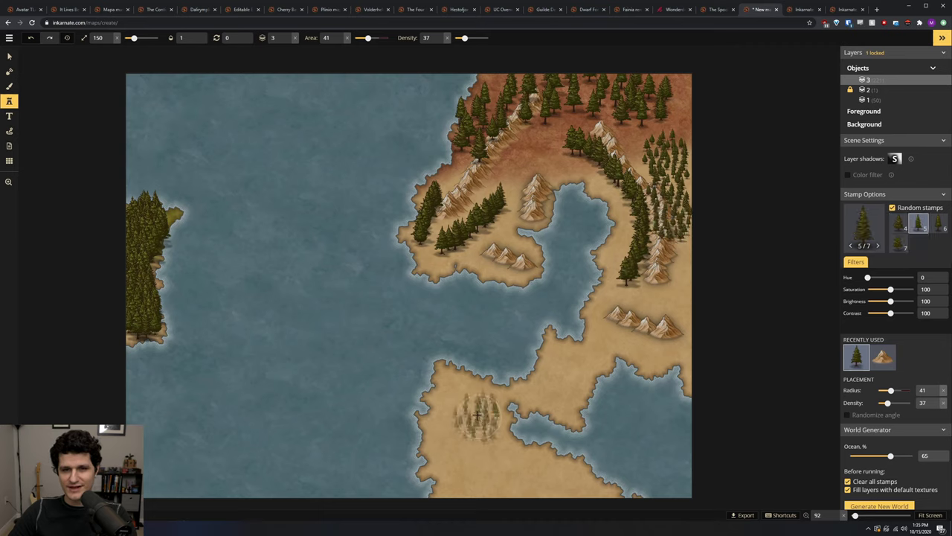
pyautogui.moveTo(469, 399)
pyautogui.mouseDown()
pyautogui.moveTo(472, 468)
pyautogui.moveTo(588, 491)
pyautogui.moveTo(537, 475)
pyautogui.moveTo(499, 448)
pyautogui.moveTo(506, 444)
pyautogui.mouseUp()
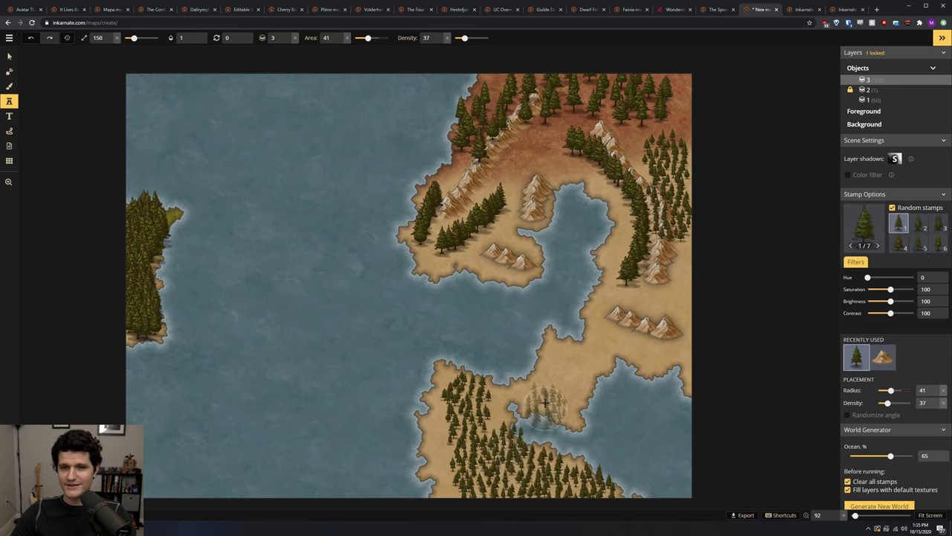
pyautogui.moveTo(546, 392)
pyautogui.mouseDown()
pyautogui.moveTo(583, 347)
pyautogui.moveTo(619, 343)
pyautogui.mouseUp()
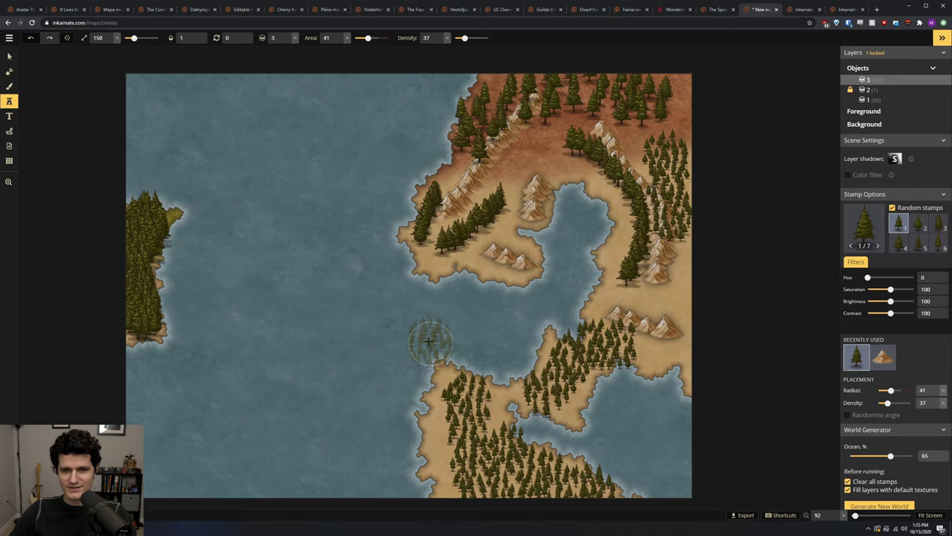
pyautogui.click(882, 357)
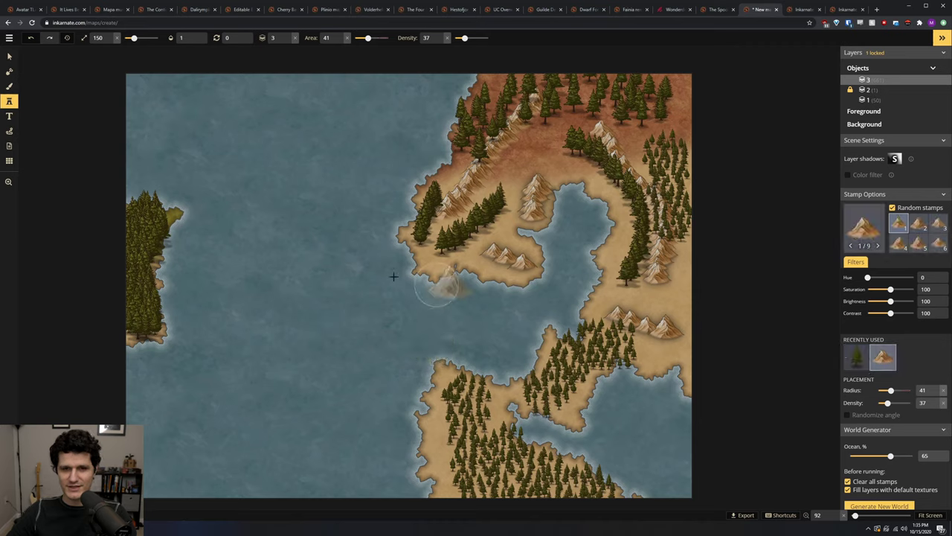
pyautogui.moveTo(296, 356)
pyautogui.mouseDown()
pyautogui.moveTo(290, 275)
pyautogui.moveTo(320, 203)
pyautogui.moveTo(347, 181)
pyautogui.mouseUp()
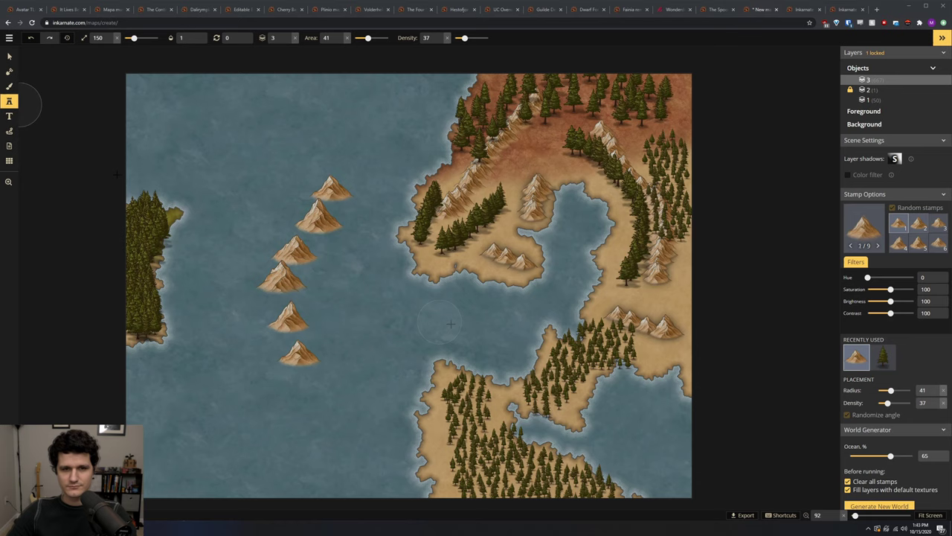
# Place a text label on the western sea and set its font to Cinzel Decorative
pyautogui.click(9, 116)
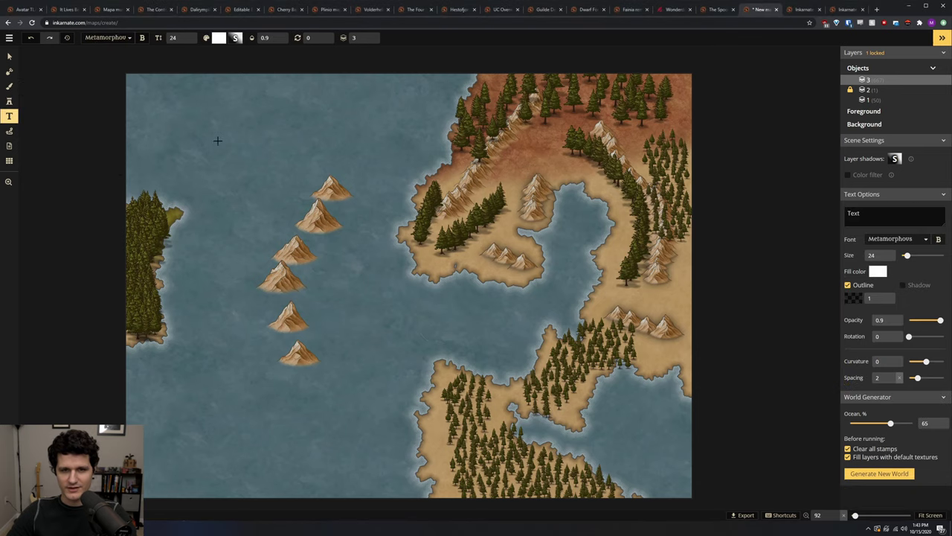
pyautogui.click(215, 140)
pyautogui.click(237, 142)
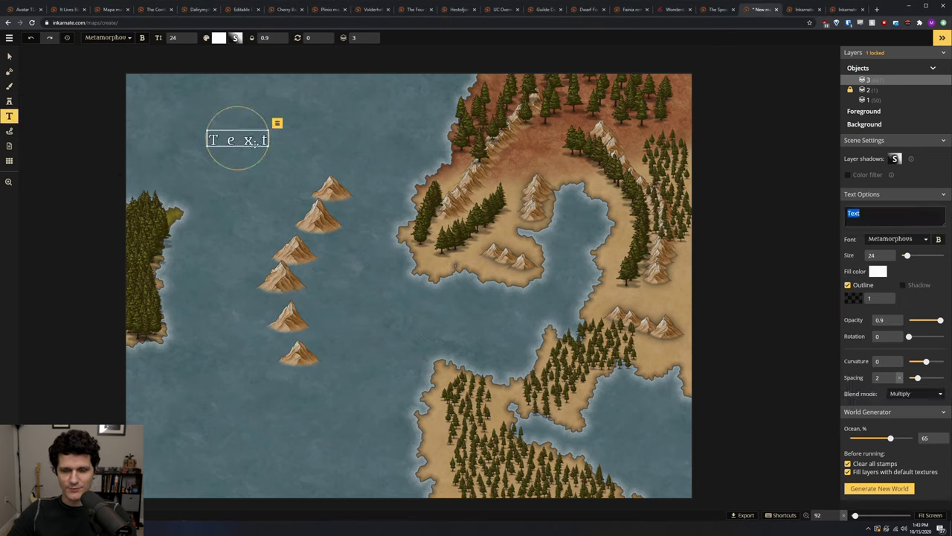
pyautogui.click(126, 40)
pyautogui.click(113, 99)
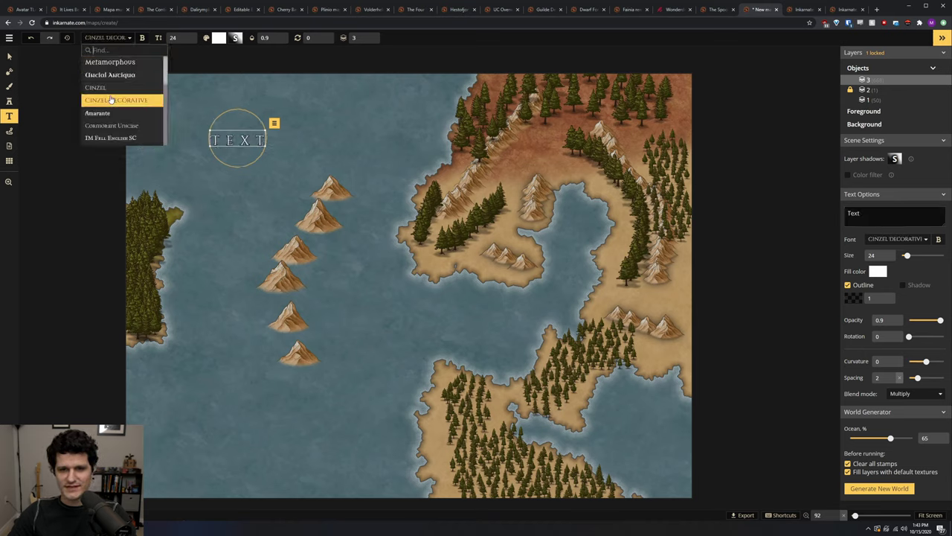
# Give the label a red fill, opacity 0.9, Curvature 102 and Normal blend mode
pyautogui.click(218, 37)
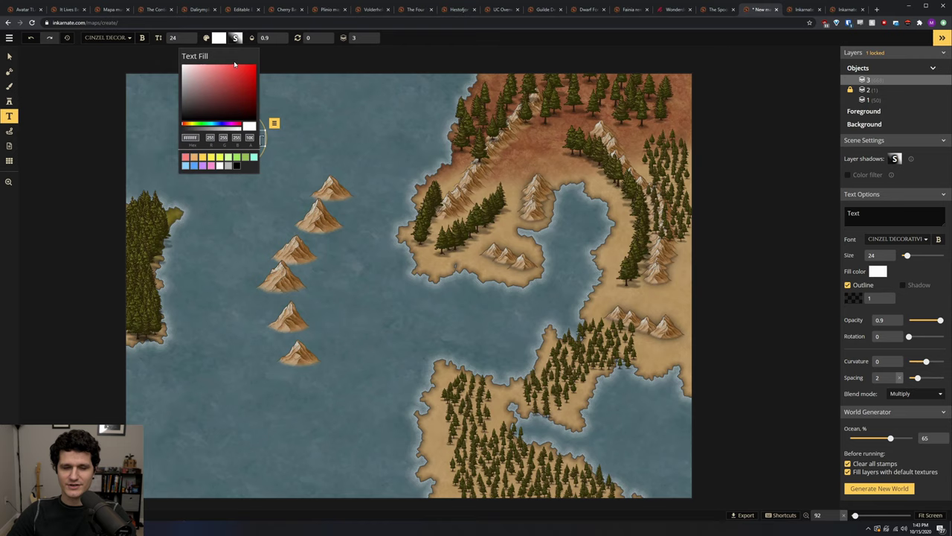
pyautogui.moveTo(238, 81); pyautogui.dragTo(263, 63)
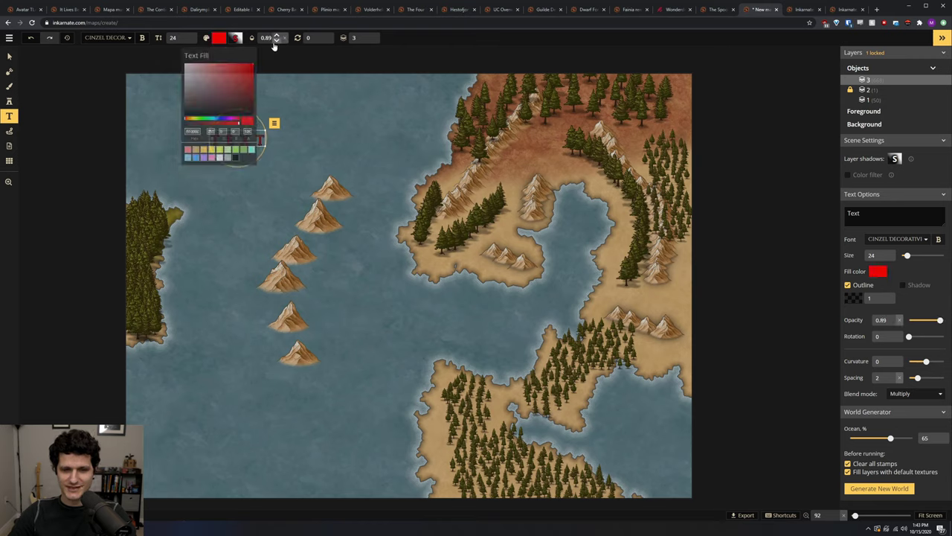
pyautogui.click(276, 40)
pyautogui.click(276, 35)
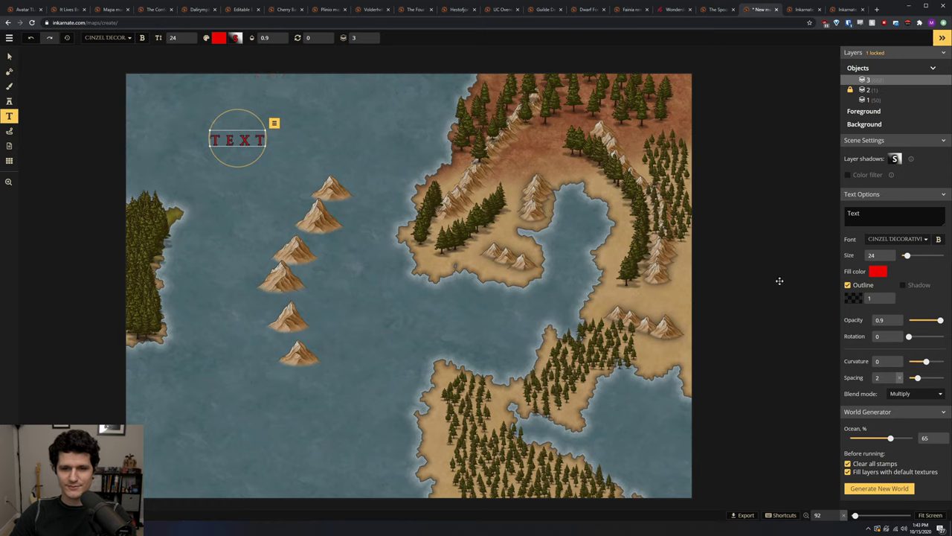
pyautogui.moveTo(928, 362); pyautogui.dragTo(924, 378)
pyautogui.click(918, 398)
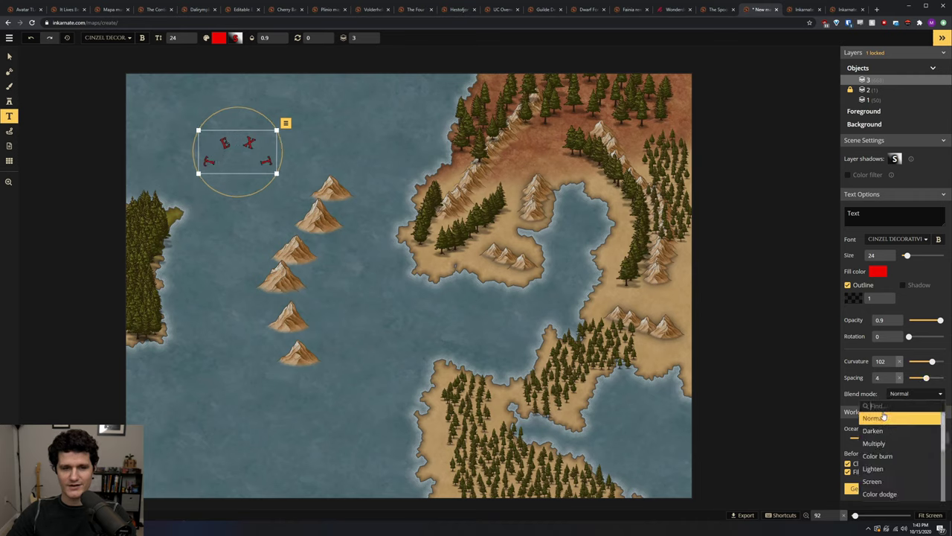
pyautogui.click(262, 187)
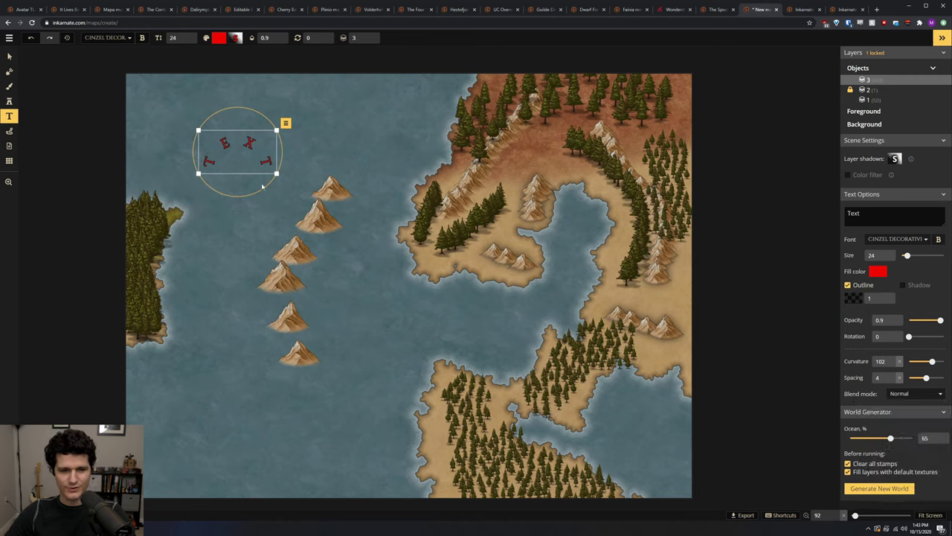
# Finish the dotted path and draw a short path on the northern land
pyautogui.click(8, 131)
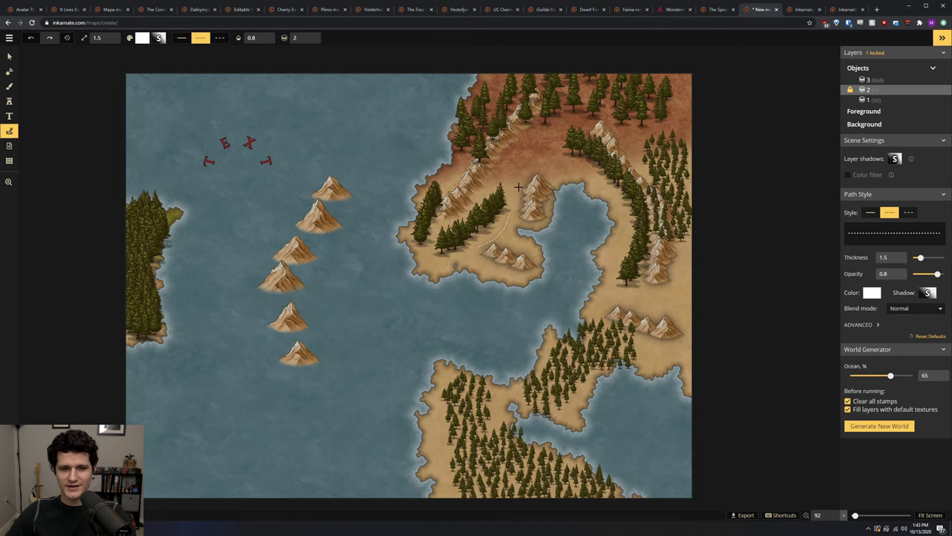
pyautogui.click(521, 156)
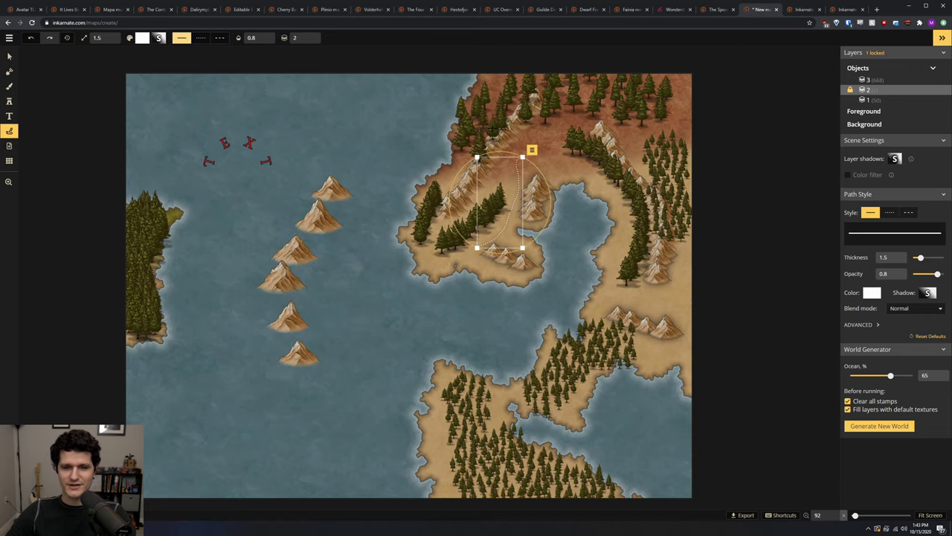
pyautogui.click(557, 159)
pyautogui.doubleClick(584, 172)
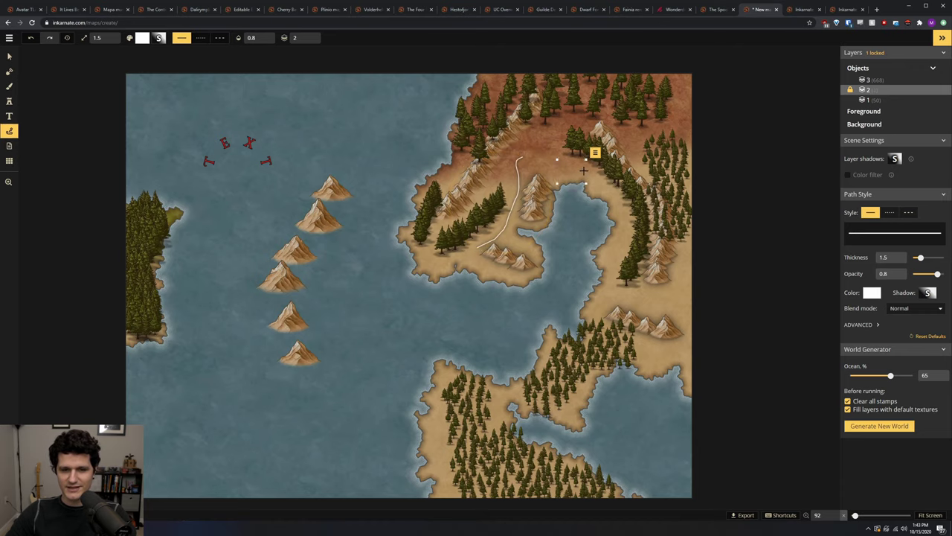
# Draw a dashed path curving along the eastern coast
pyautogui.scroll(3, 567, 168)
pyautogui.scroll(2, 567, 168)
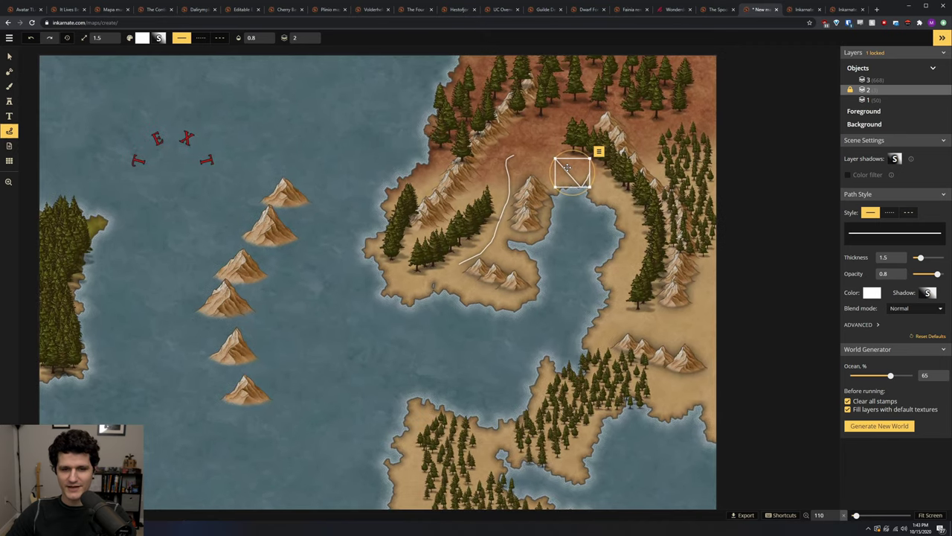
pyautogui.click(217, 38)
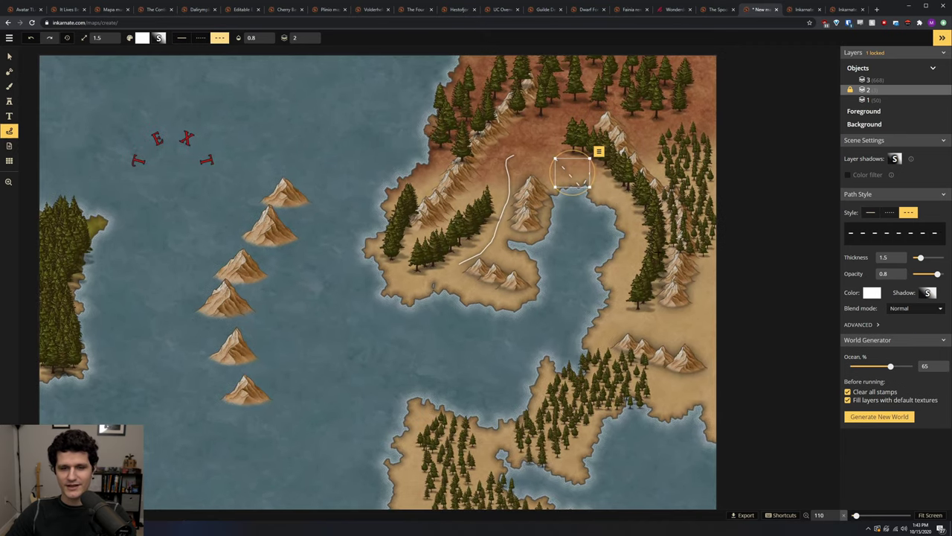
pyautogui.click(659, 291)
pyautogui.doubleClick(620, 200)
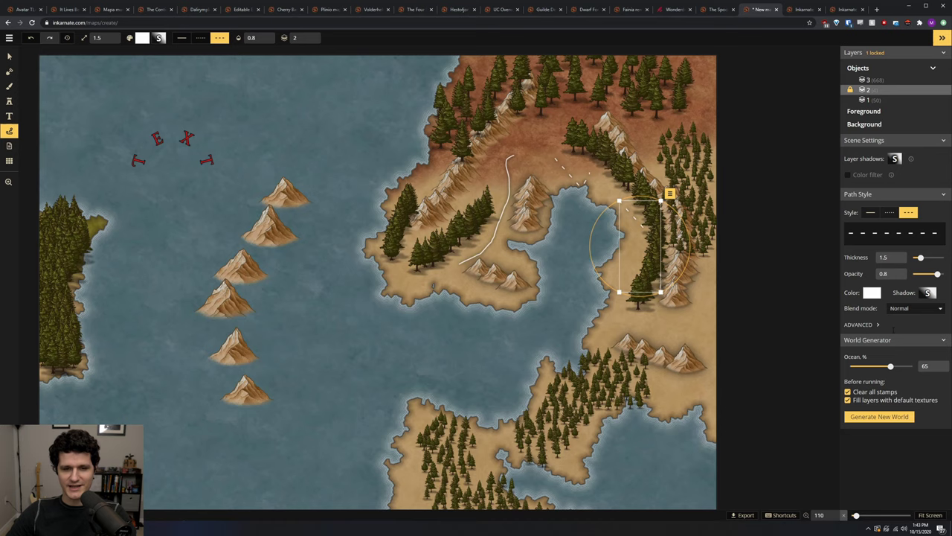
# Set the dash Gap length to 4 with rounded line caps
pyautogui.click(876, 326)
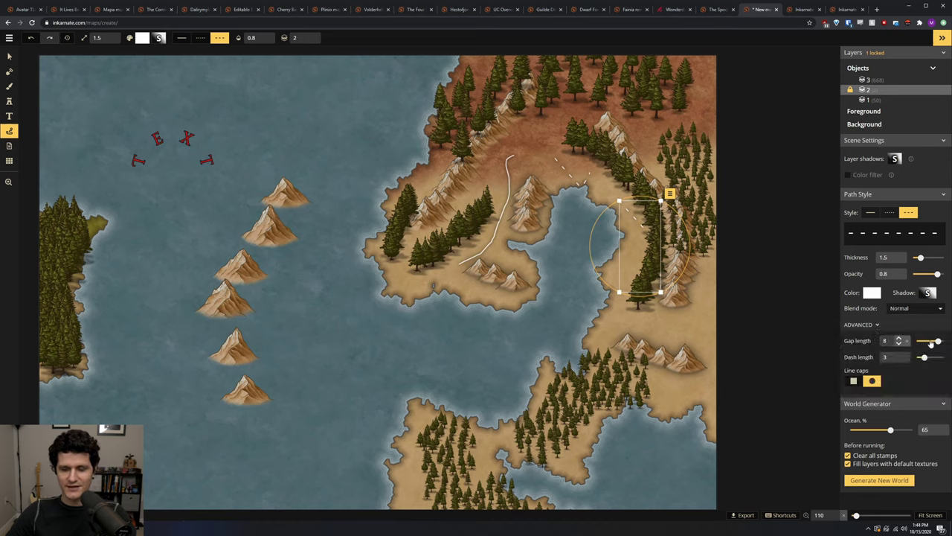
pyautogui.click(930, 342)
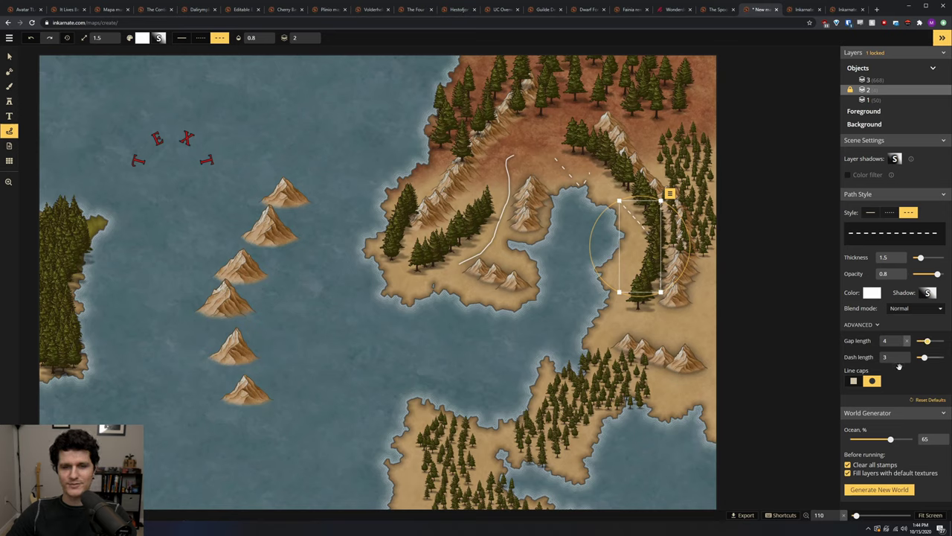
pyautogui.click(854, 381)
pyautogui.click(872, 380)
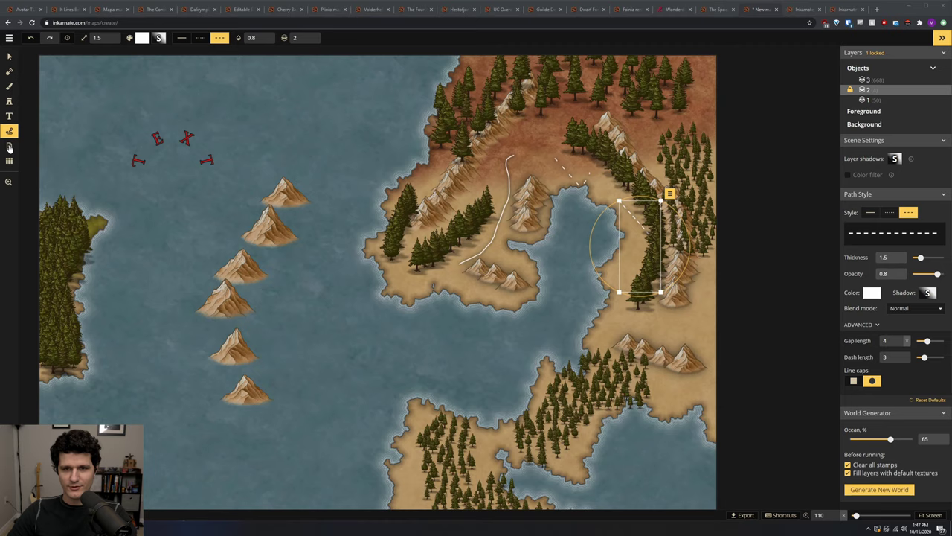
# Pin a note titled 'Put cool ocean stuff' on the northwestern ocean and save it
pyautogui.click(9, 147)
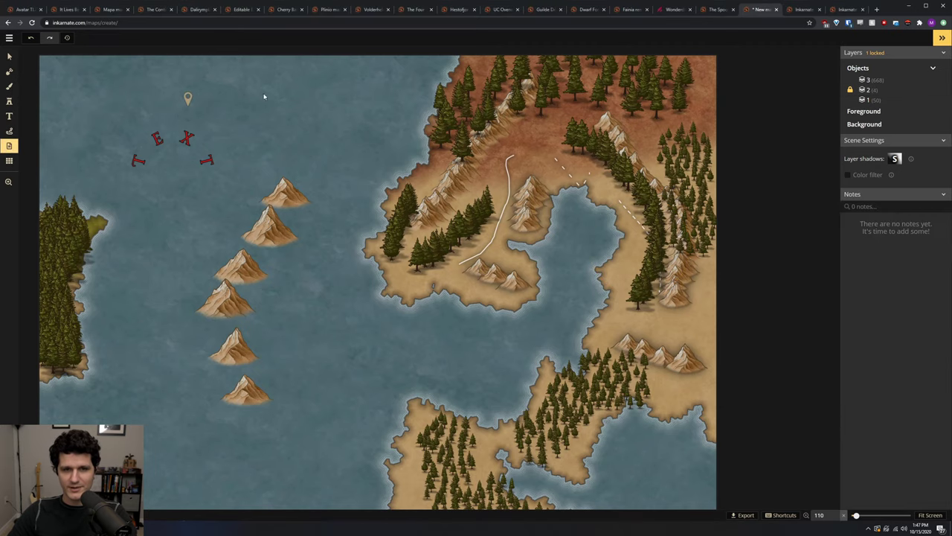
pyautogui.click(313, 128)
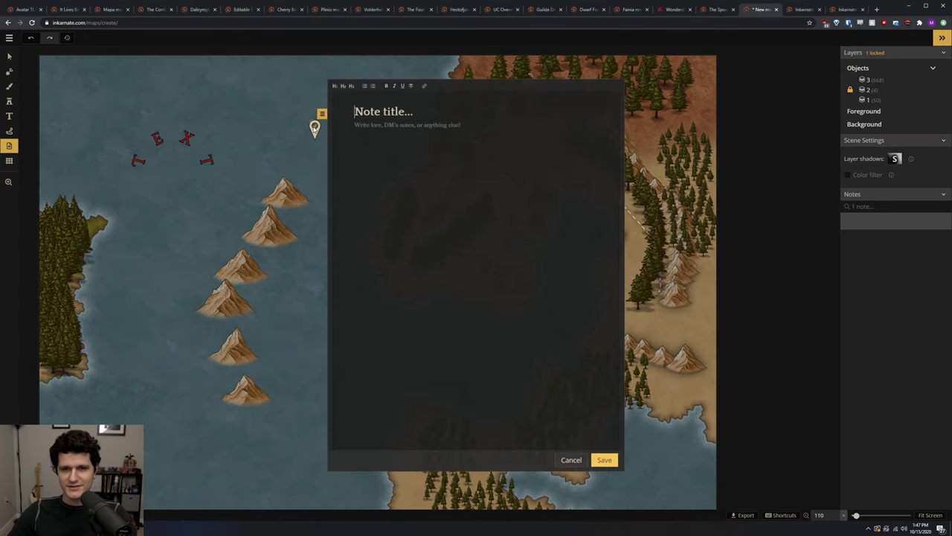
pyautogui.write('Pu')
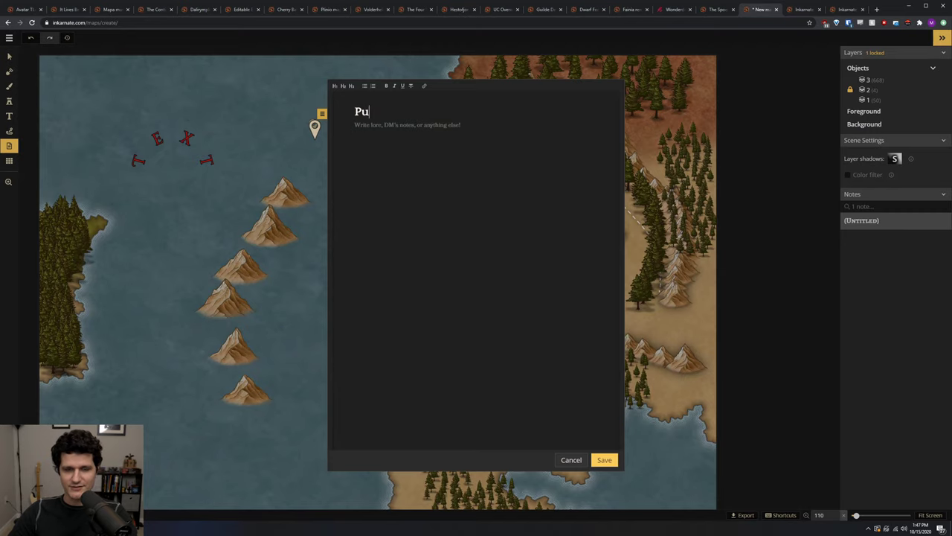
pyautogui.write('t cool ocean stuff')
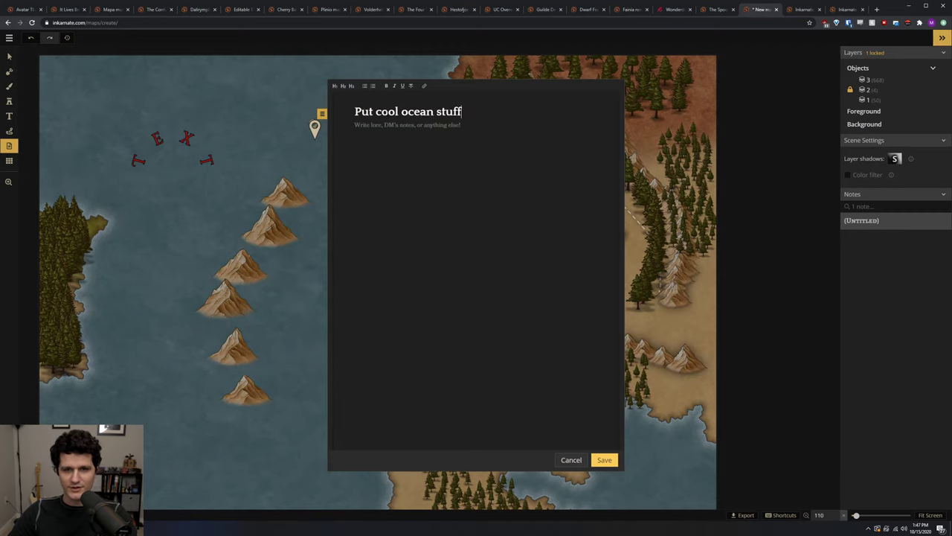
pyautogui.click(604, 460)
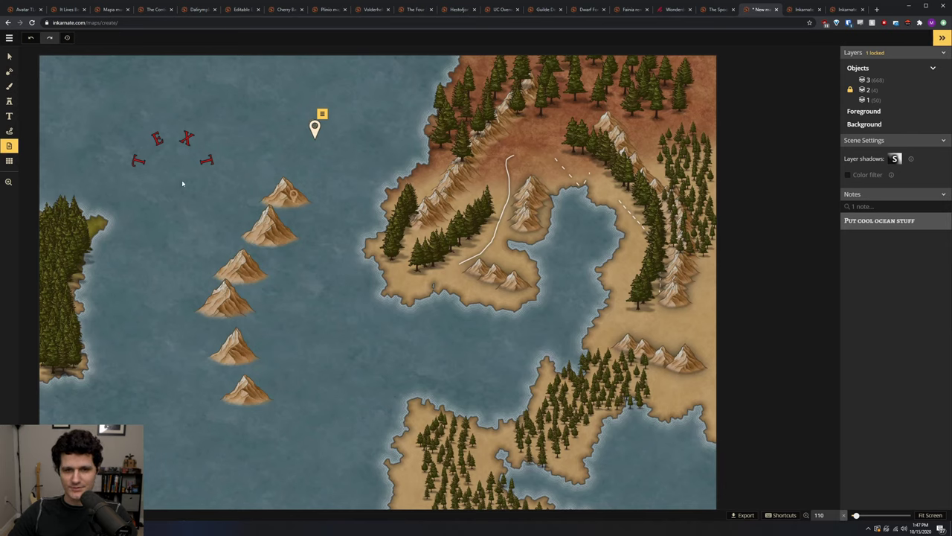
# Turn on the map grid overlay with hexagon cells at size 22
pyautogui.click(10, 160)
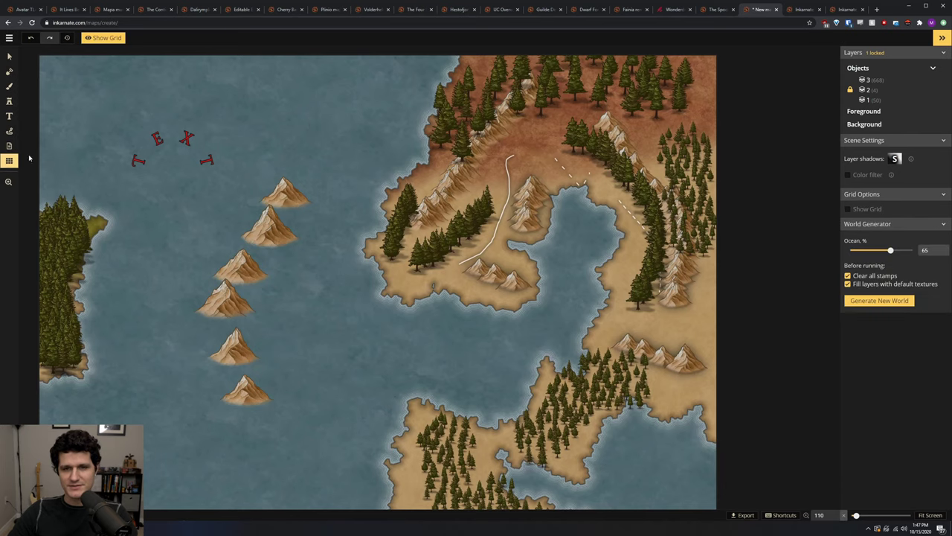
pyautogui.click(103, 38)
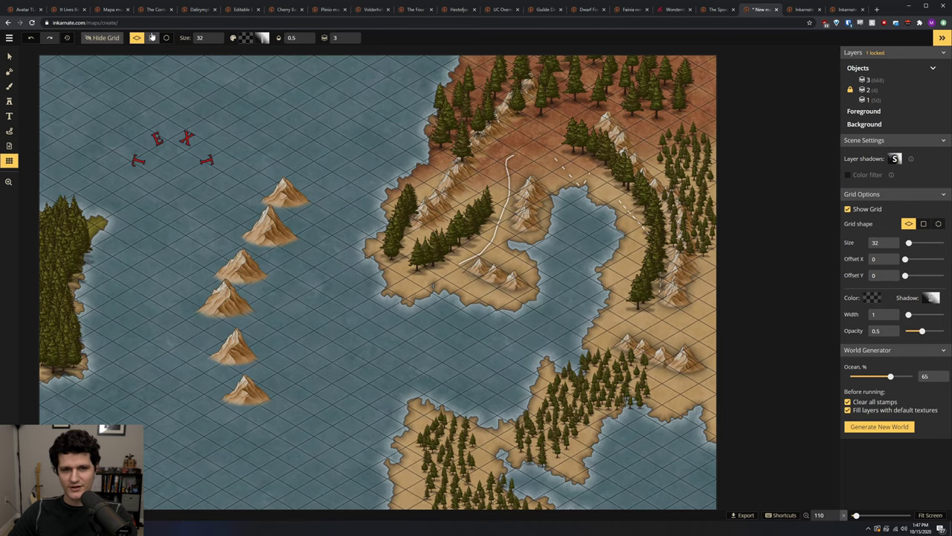
pyautogui.click(152, 38)
pyautogui.click(167, 37)
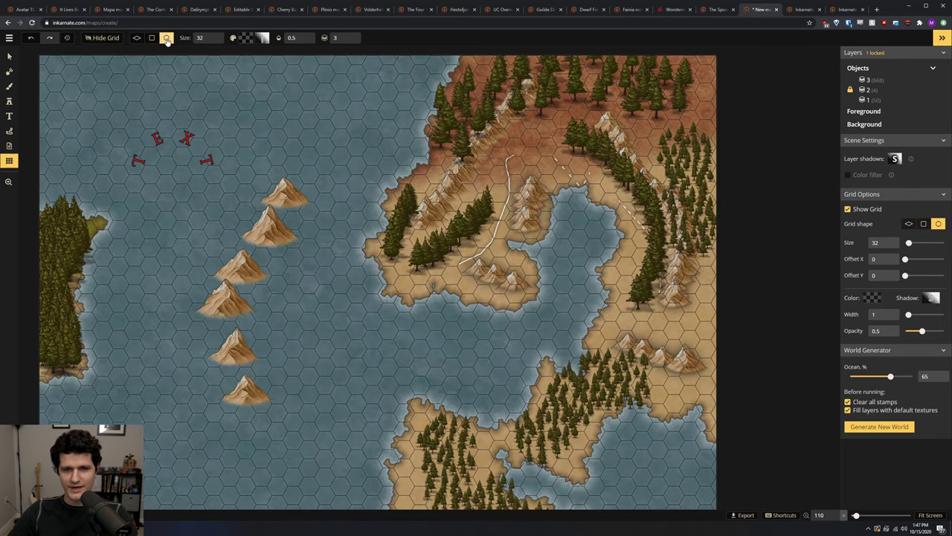
pyautogui.click(212, 35)
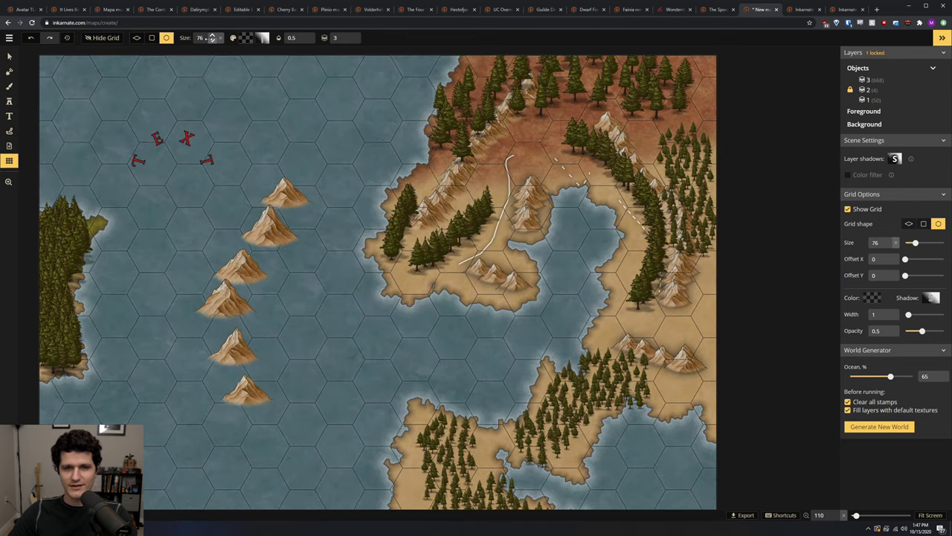
pyautogui.click(212, 40)
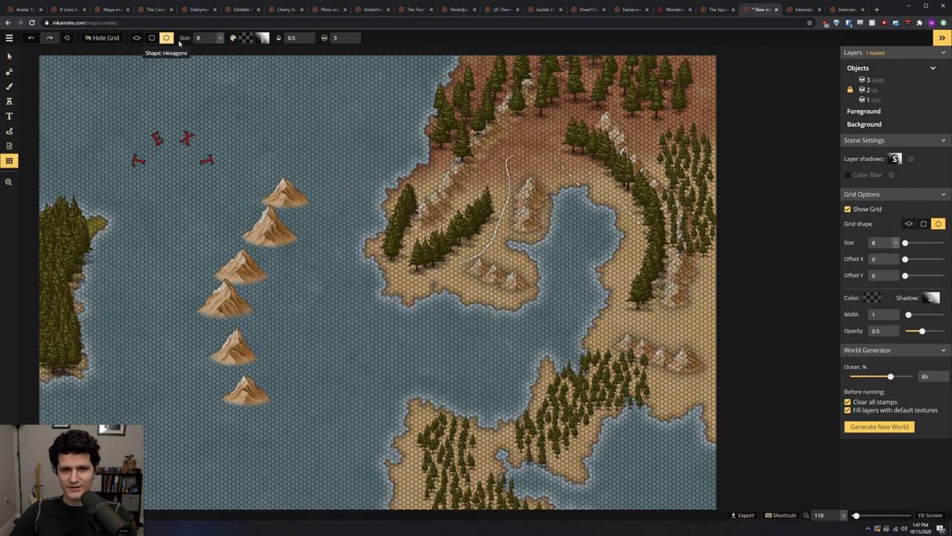
pyautogui.click(212, 34)
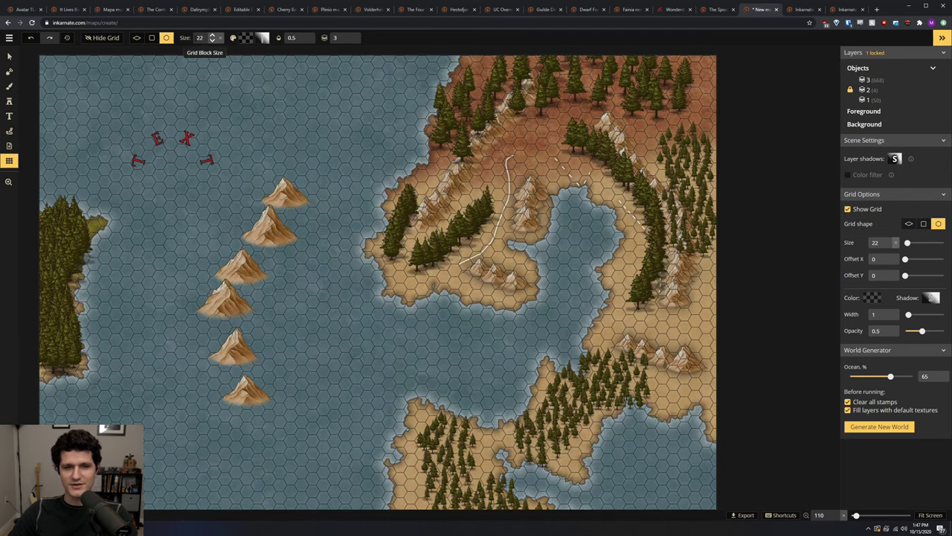
# Review the grid line and shadow colour choices, then lower the grid layer value to 1
pyautogui.click(241, 39)
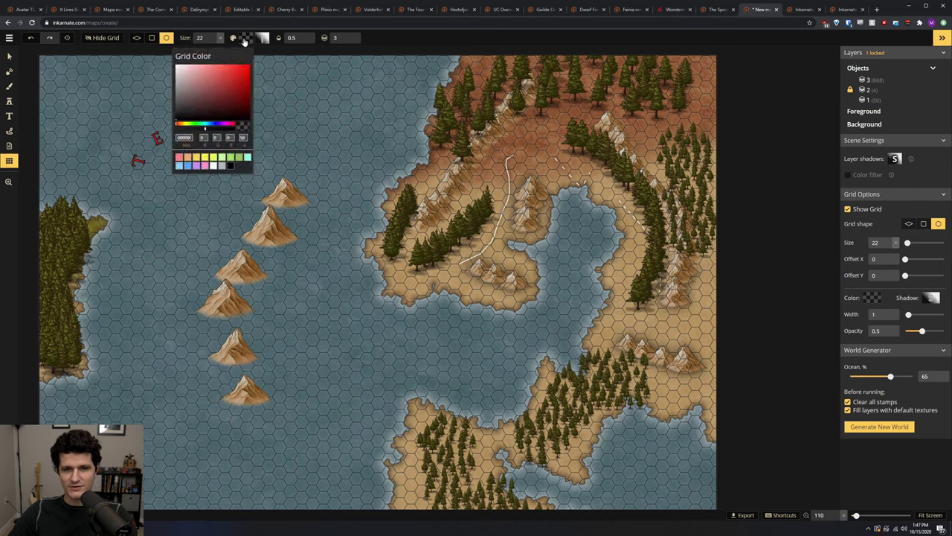
pyautogui.click(262, 39)
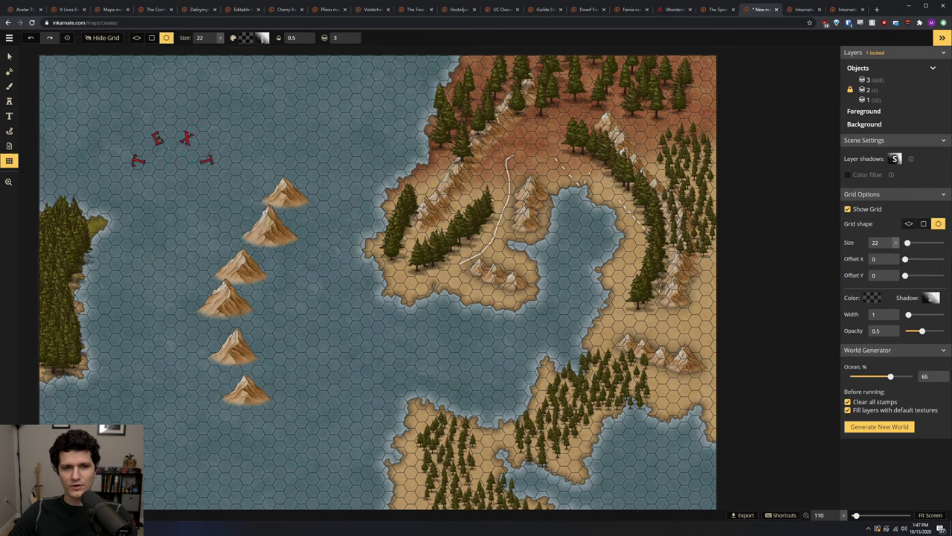
pyautogui.click(349, 42)
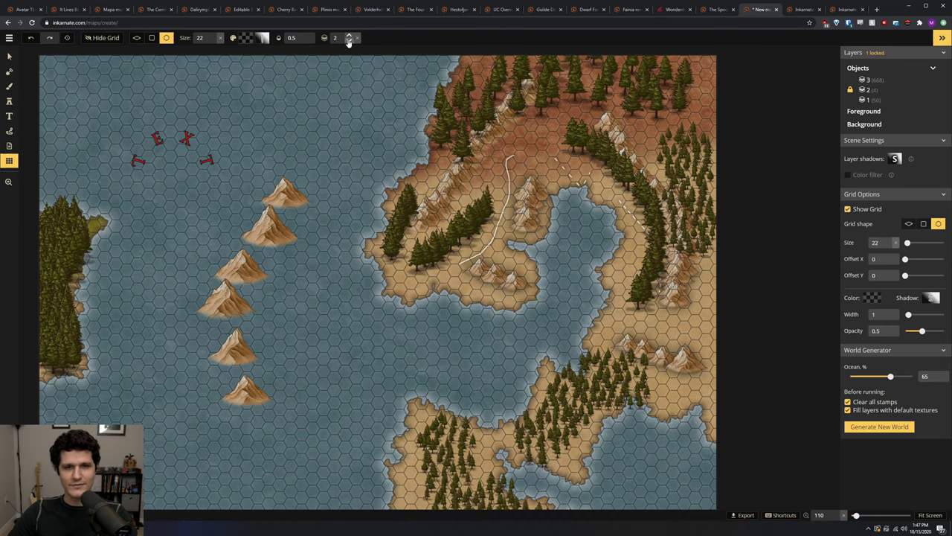
pyautogui.click(349, 42)
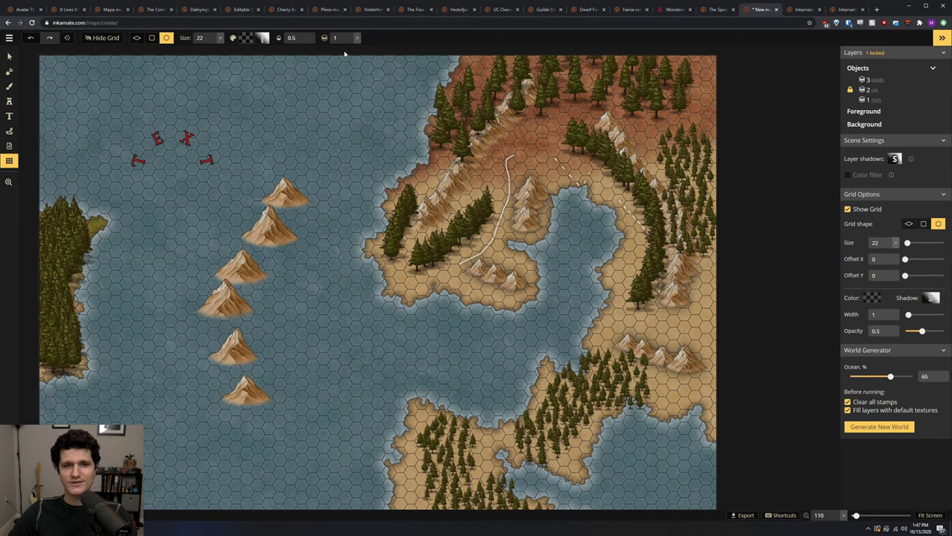
pyautogui.click(9, 184)
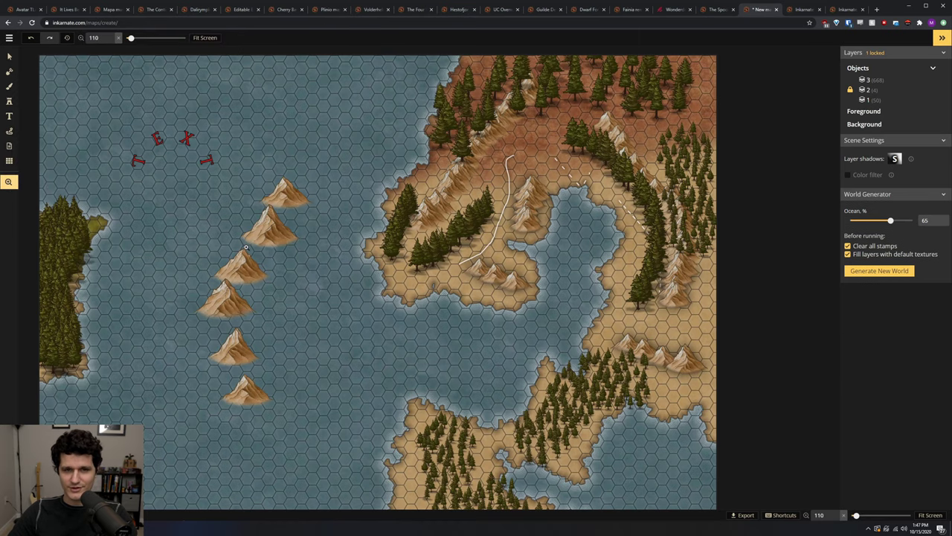
pyautogui.click(488, 280)
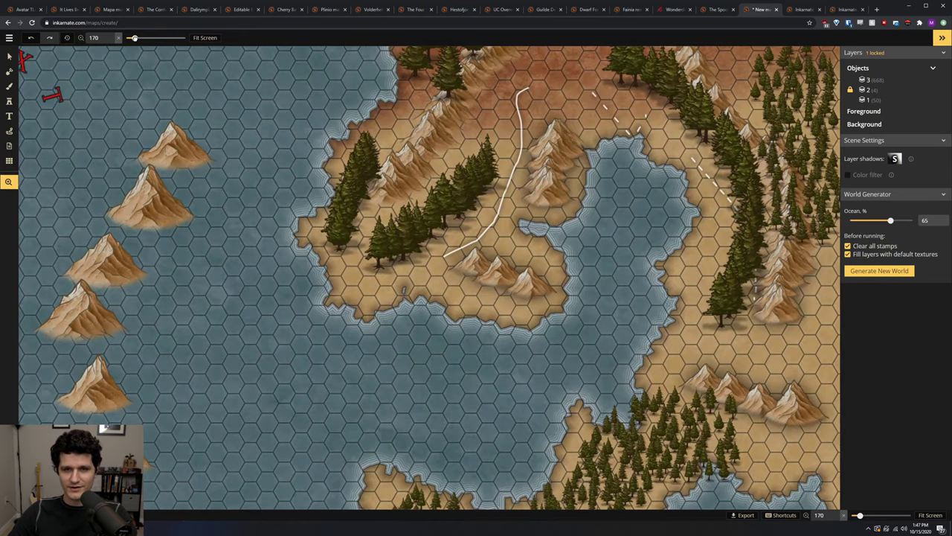
pyautogui.click(204, 37)
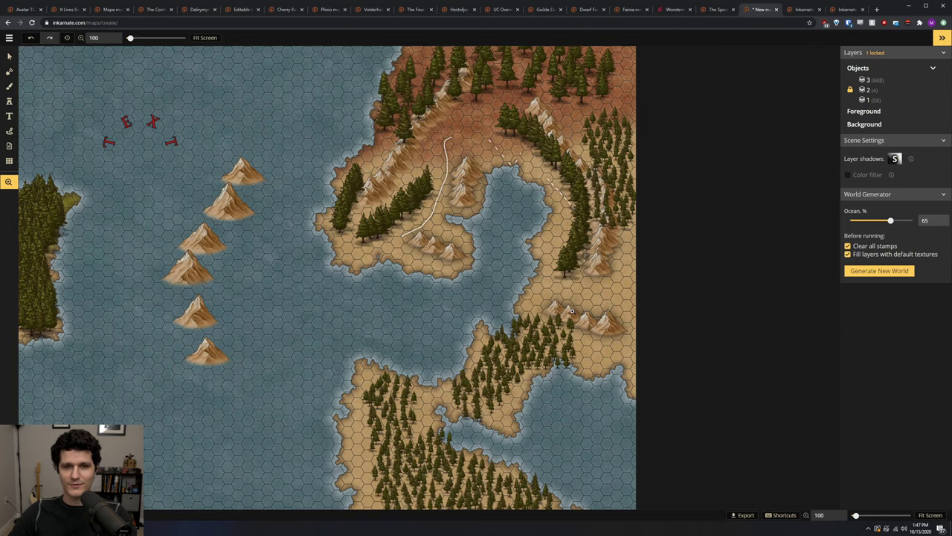
pyautogui.scroll(3, 533, 305)
pyautogui.scroll(3, 533, 305)
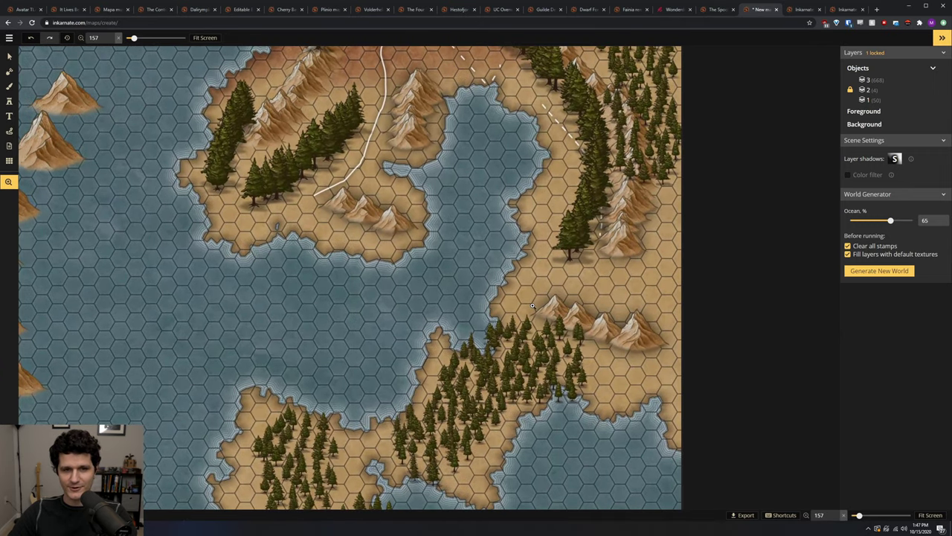
pyautogui.scroll(1, 533, 305)
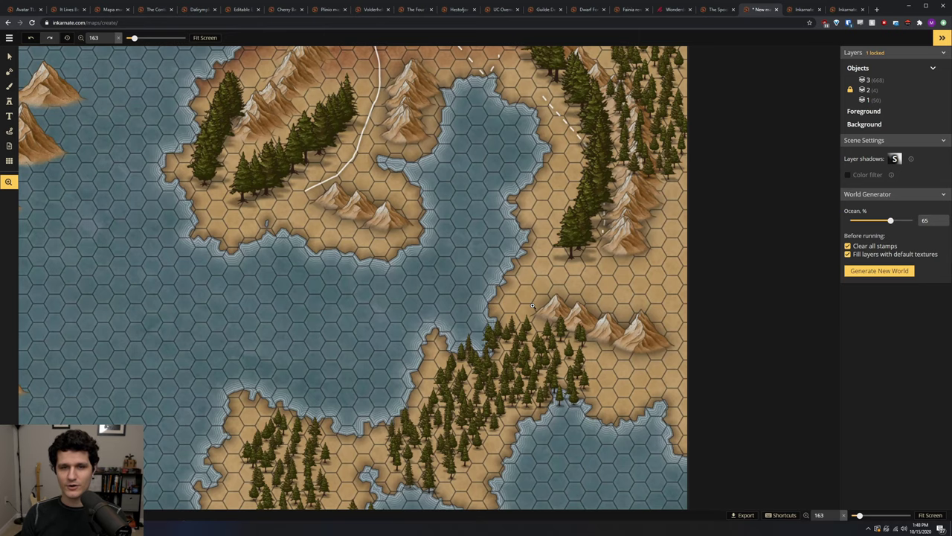
pyautogui.scroll(-3, 532, 305)
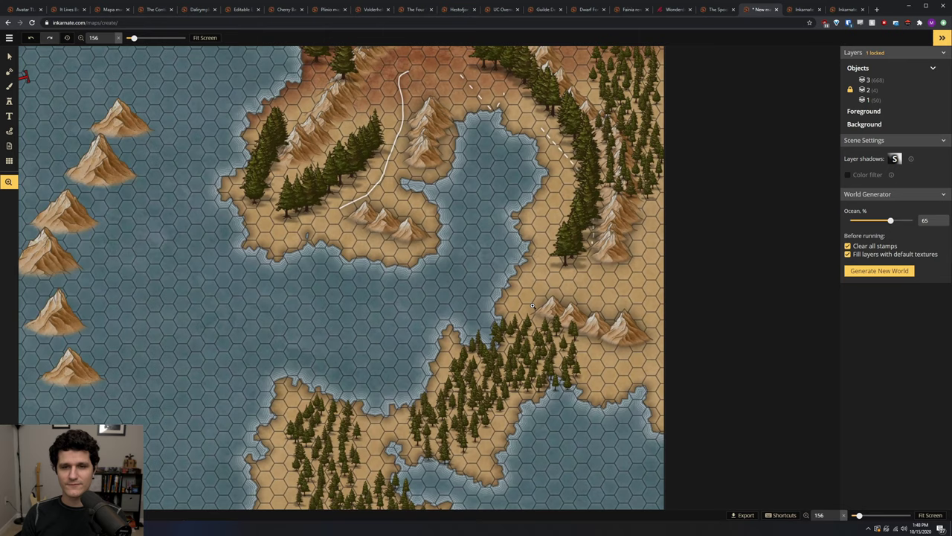
pyautogui.scroll(-2, 532, 305)
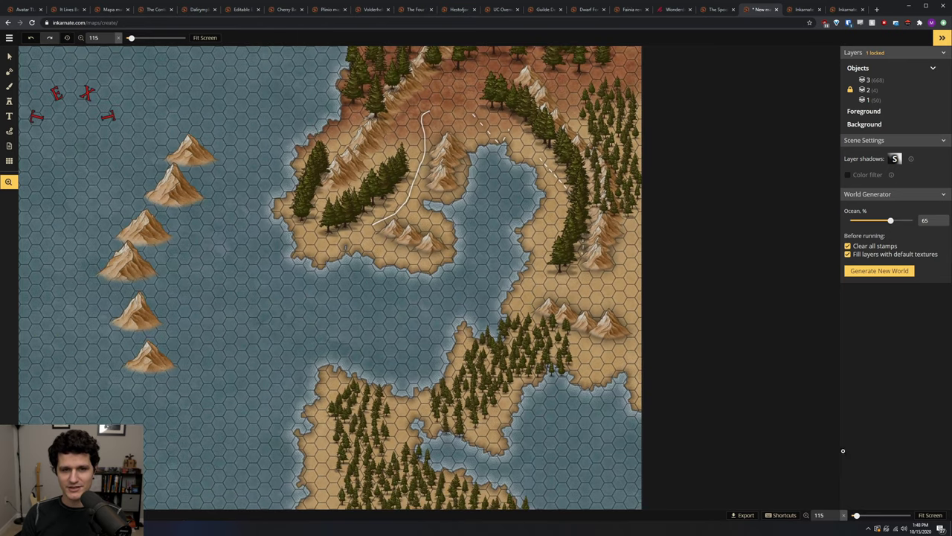
pyautogui.scroll(-2, 333, 327)
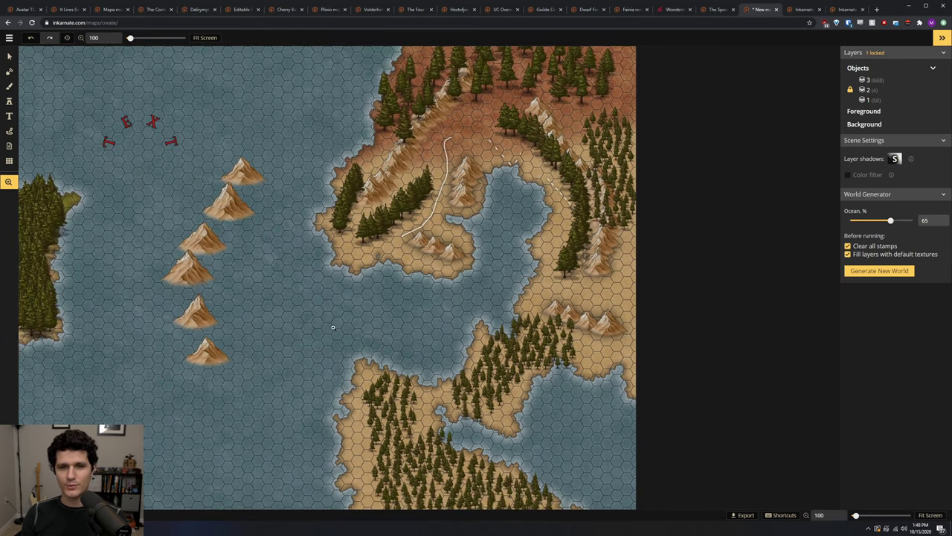
pyautogui.moveTo(334, 328); pyautogui.dragTo(416, 327)
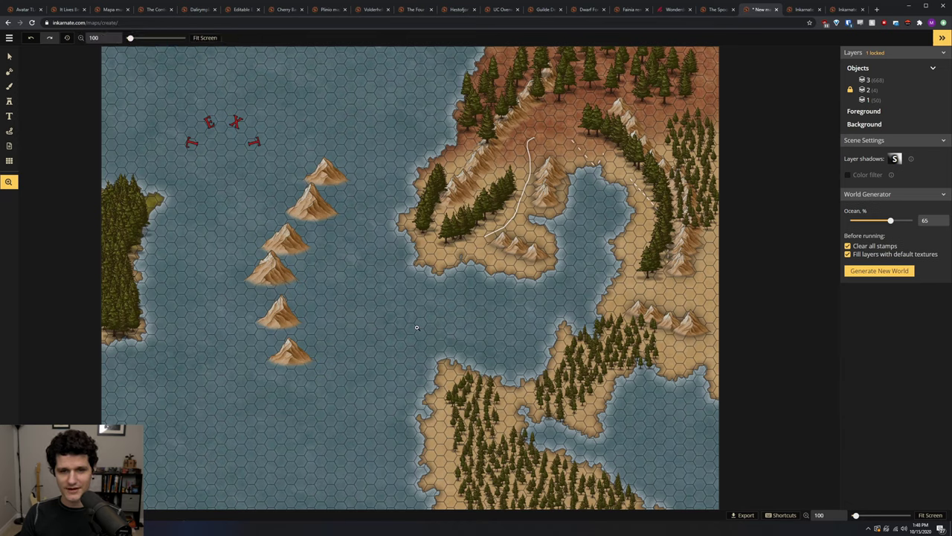